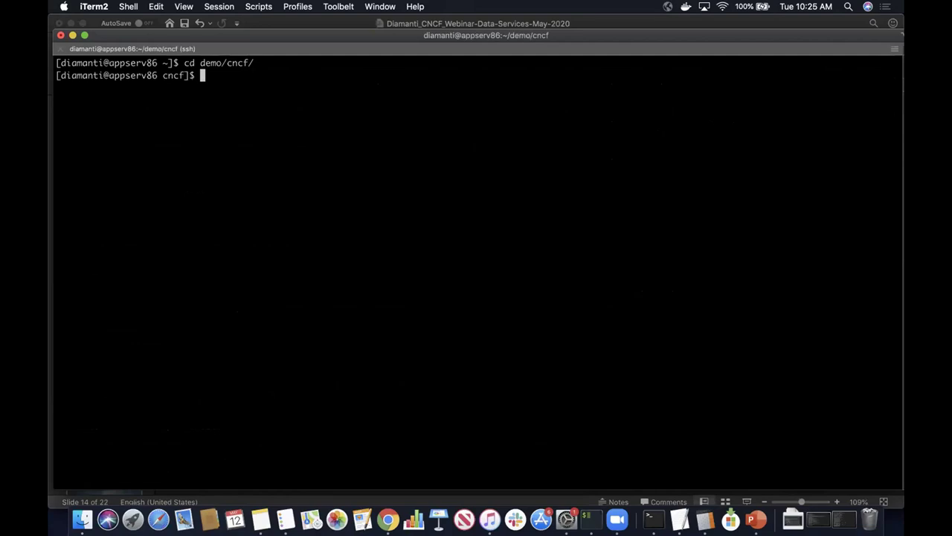
Run ./demo.sh to show the Diamanti cluster status and list the pods in wide format
text(./de)
key(Tab)
key(Return)
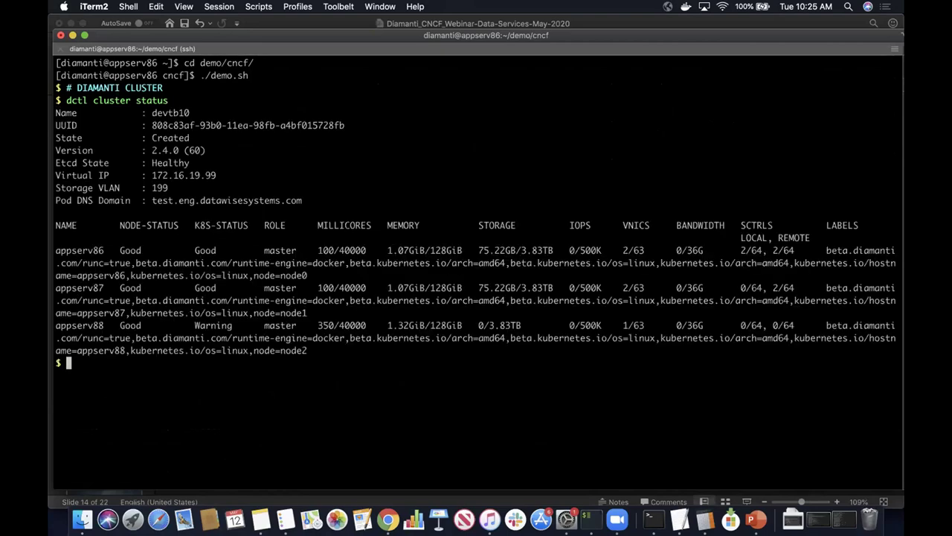
key(Return)
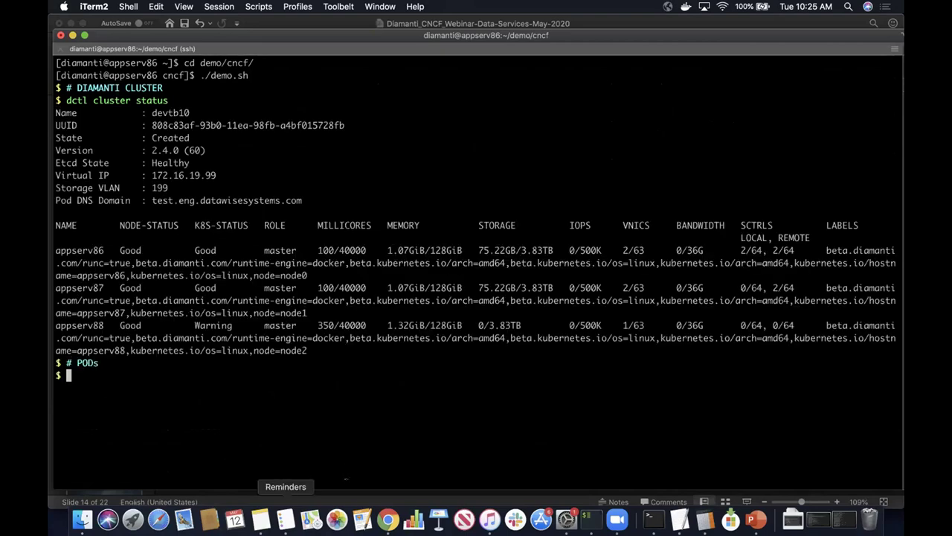
key(Return)
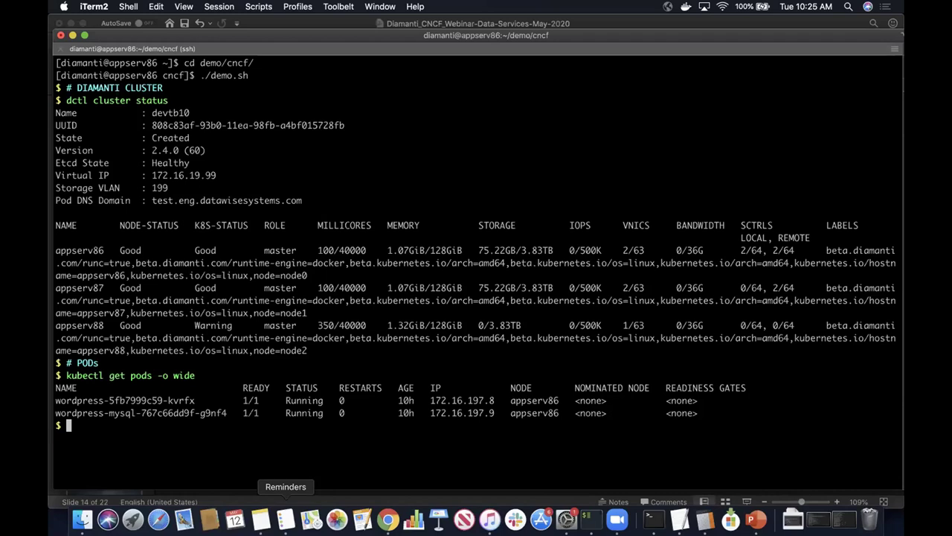
List the PVCs and describe volume pvc-86366b8e-60db-4450-96ea-1b3b6daeadc8, examining which nodes hold its two plexes
key(Return)
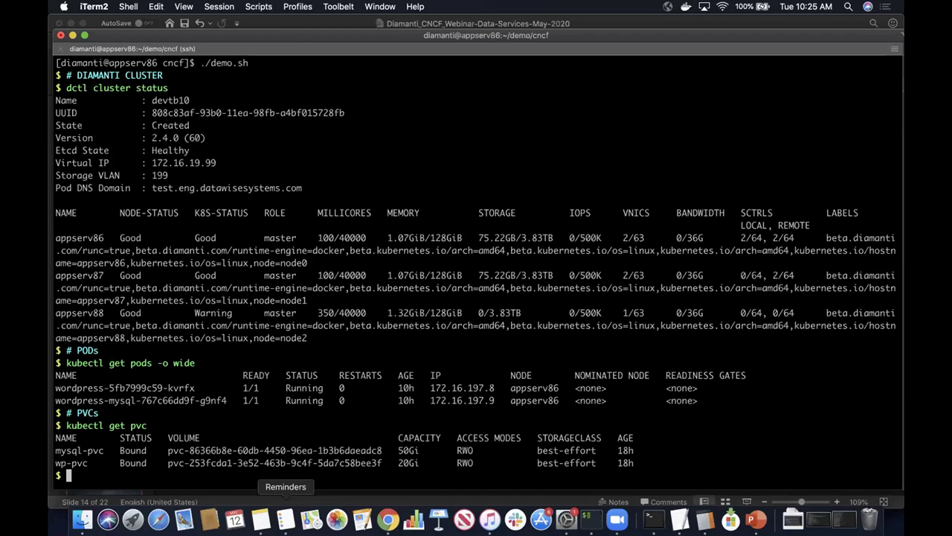
key(Return)
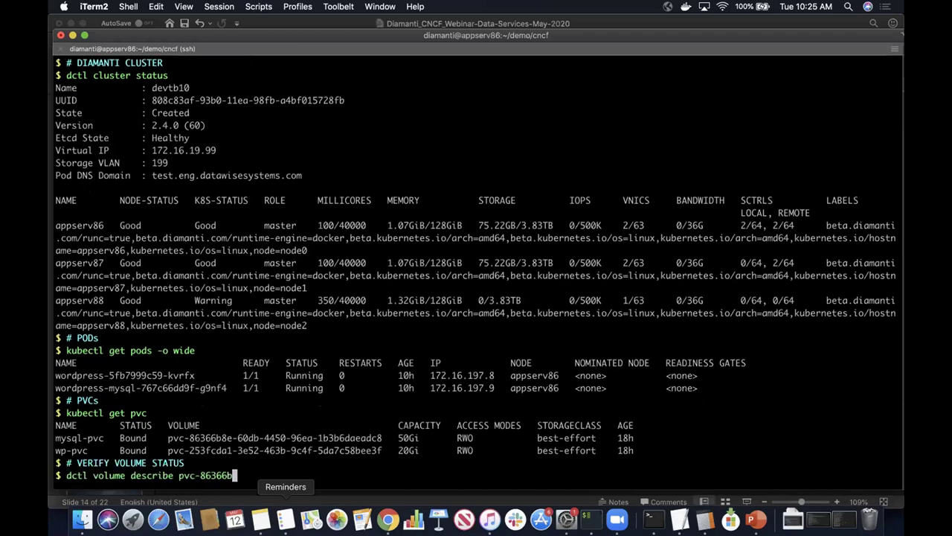
key(Return)
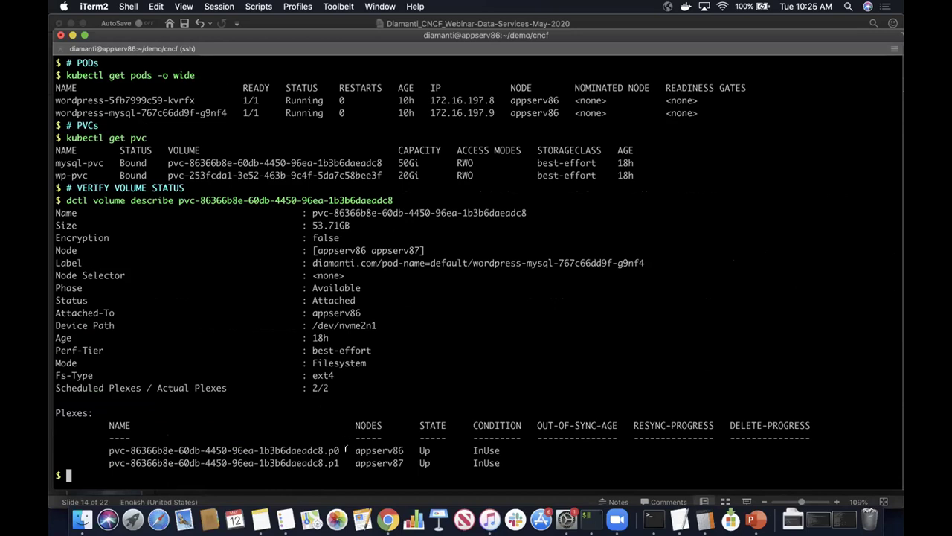
double_click(399, 450)
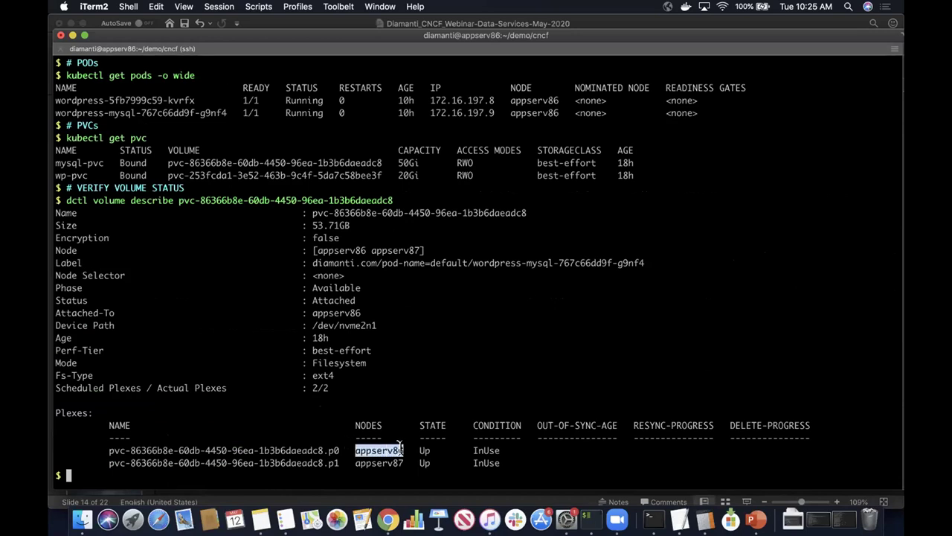
double_click(379, 463)
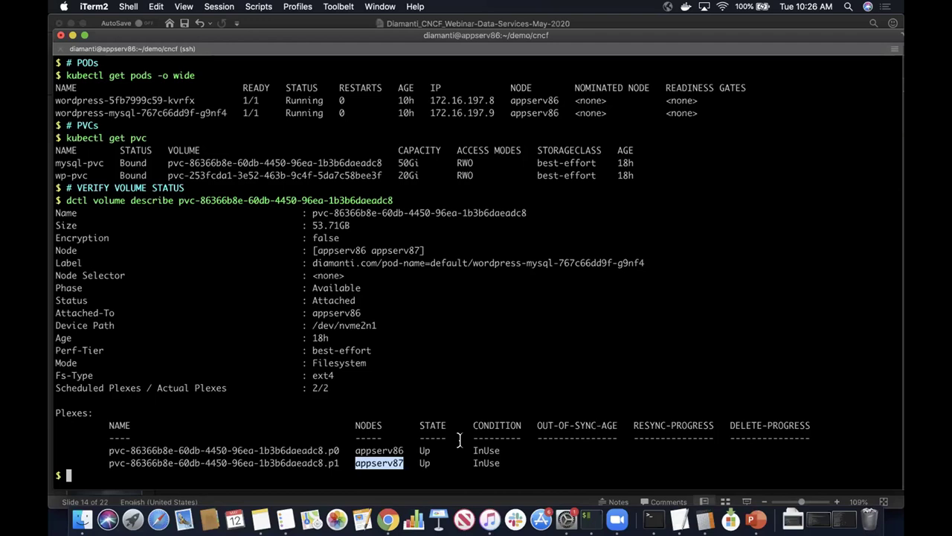
Advance the demo script past its "# VERIFY APPLICATION" heading to a fresh prompt
text(# VERIFY APPLICATION)
key(Return)
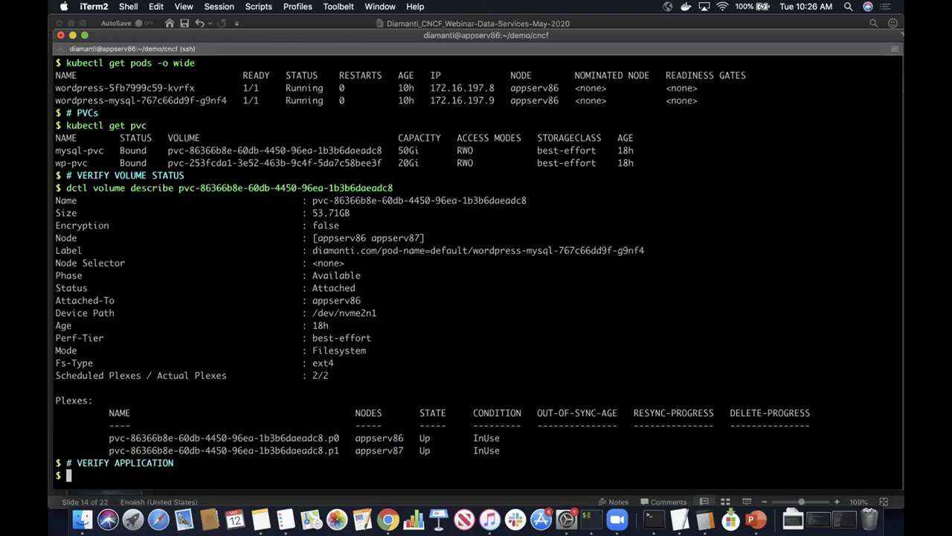
key(Return)
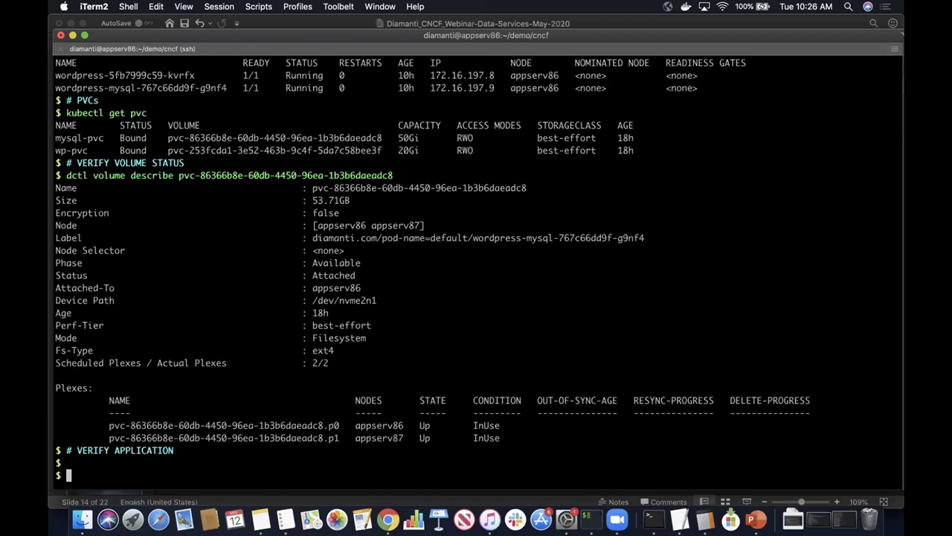
Check the WordPress pod's IP in the terminal against the site address in Chrome, and look through the site's posts
click(387, 519)
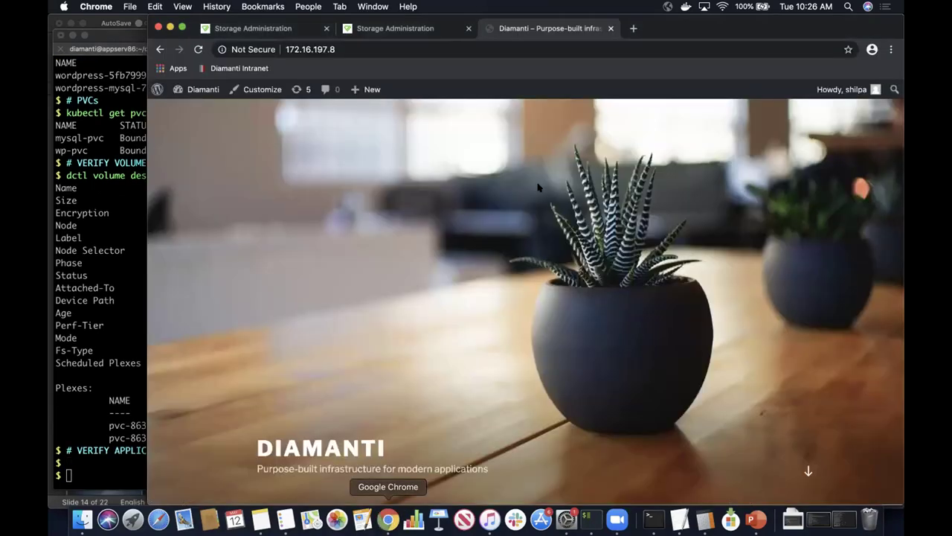
click(111, 304)
scroll(496, 118, up, 3)
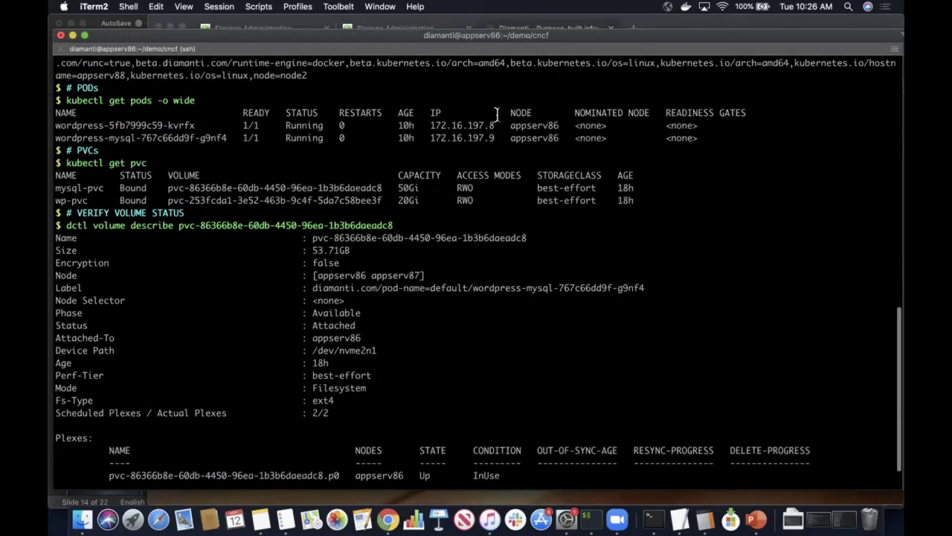
double_click(450, 123)
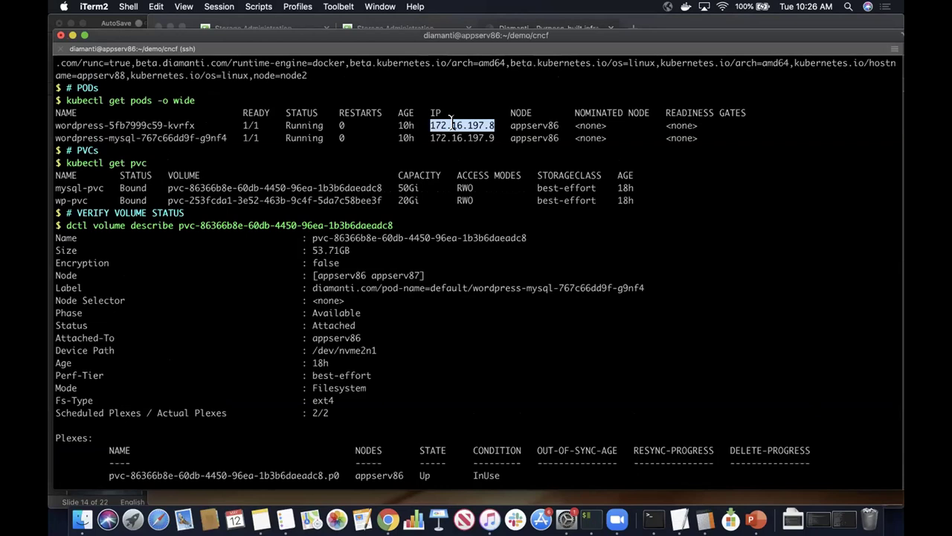
click(388, 519)
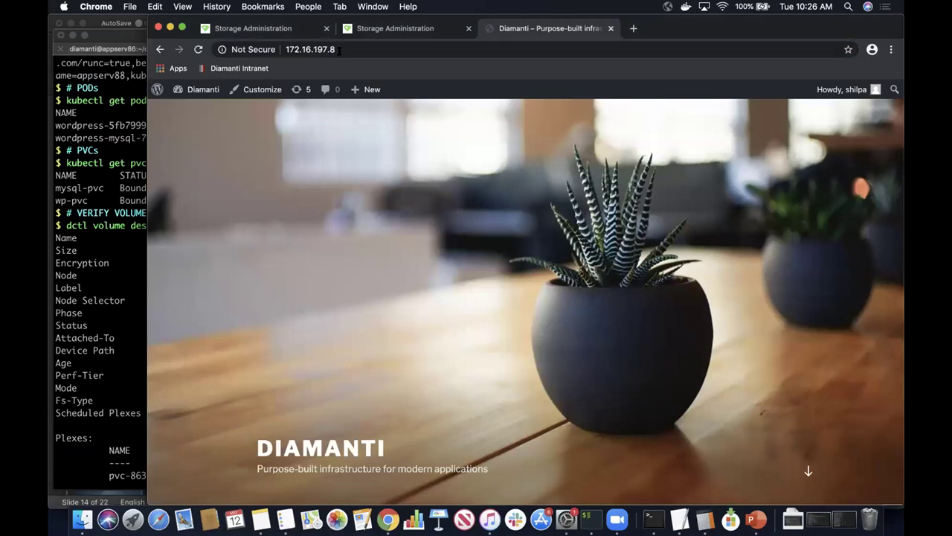
scroll(404, 263, down, 2)
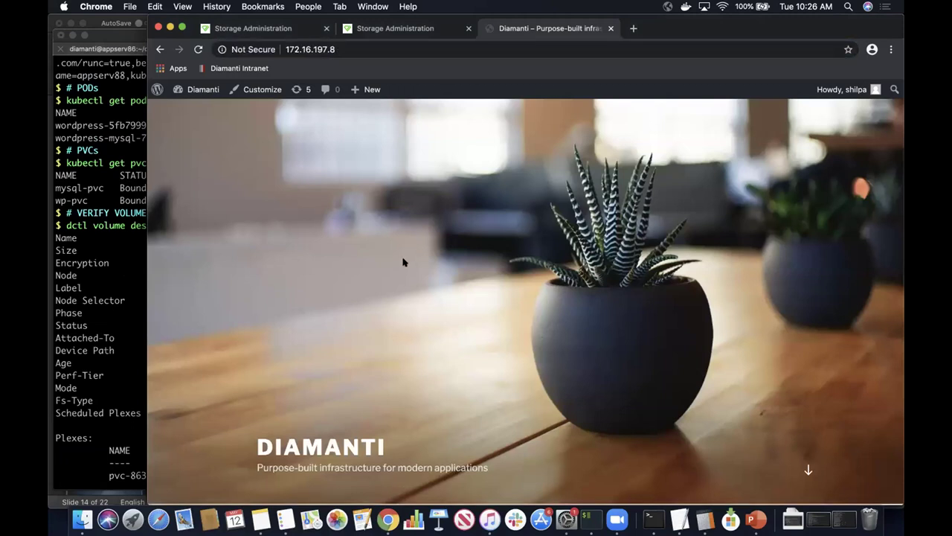
scroll(404, 262, down, 4)
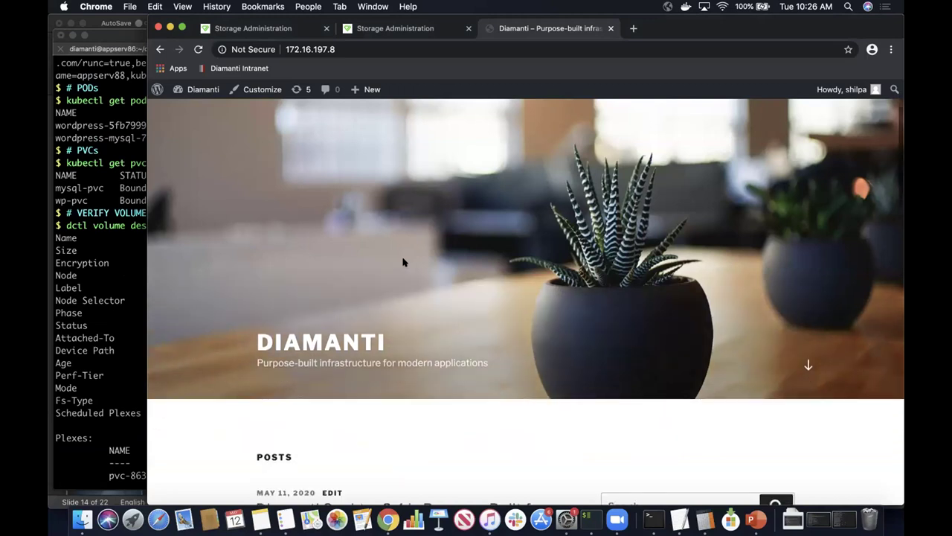
scroll(403, 264, down, 4)
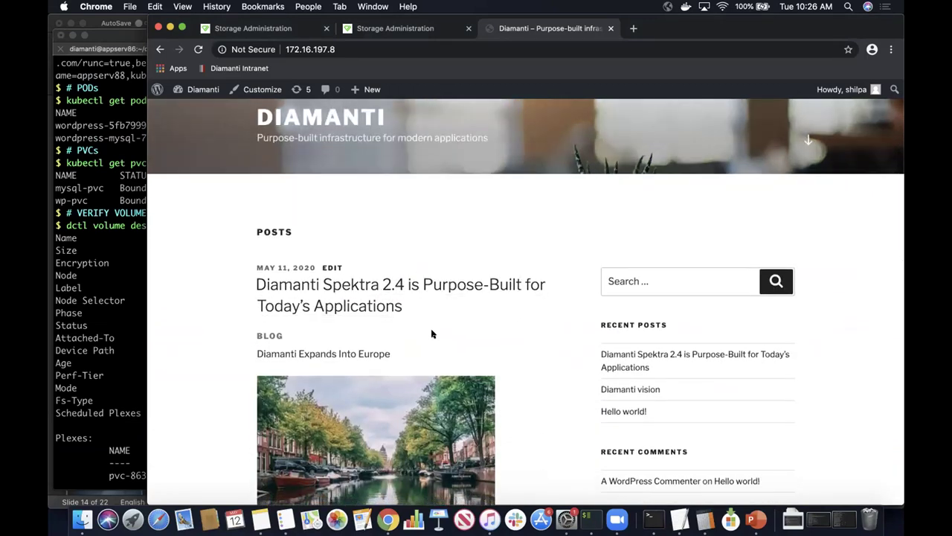
scroll(431, 334, down, 20)
scroll(432, 331, up, 2)
scroll(431, 331, up, 20)
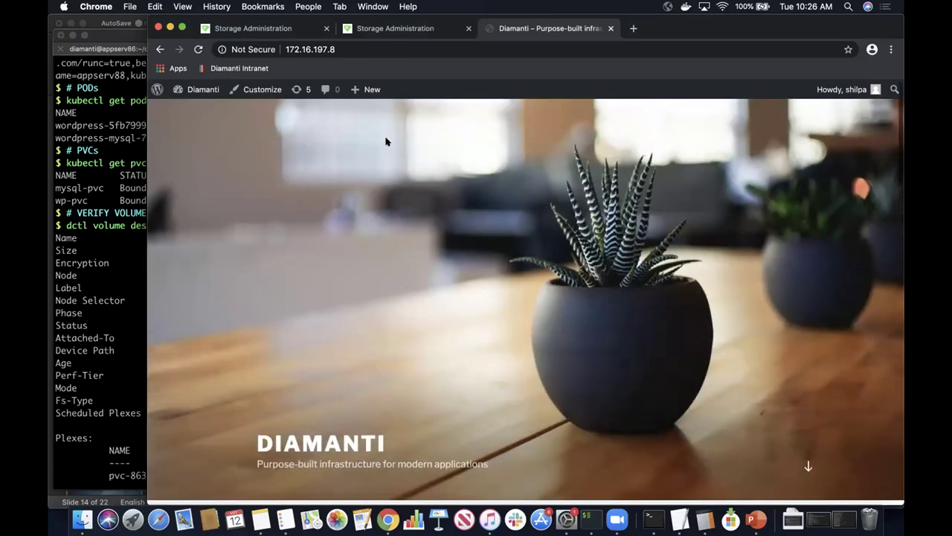
Publish a new WordPress post titled "Testing application failover" and view it on the site's home page
mouse_move(365, 90)
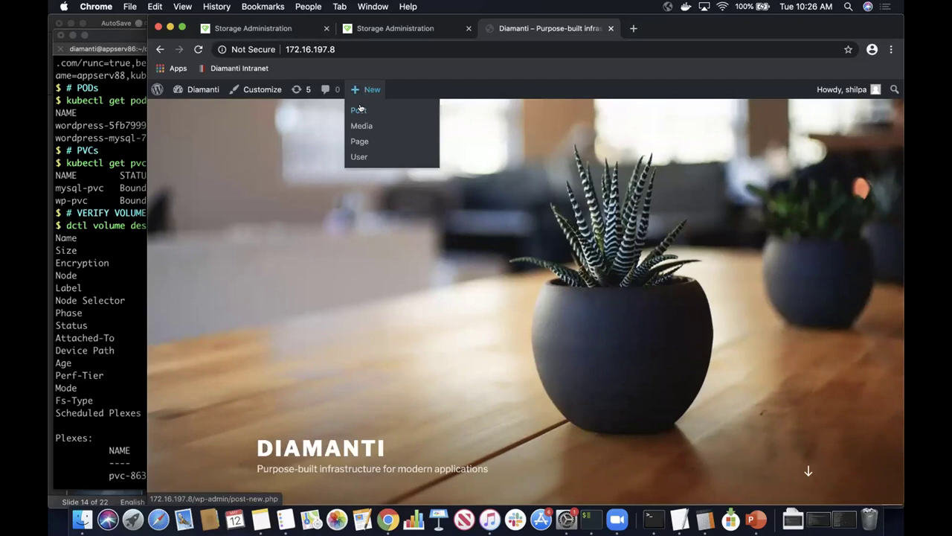
click(359, 109)
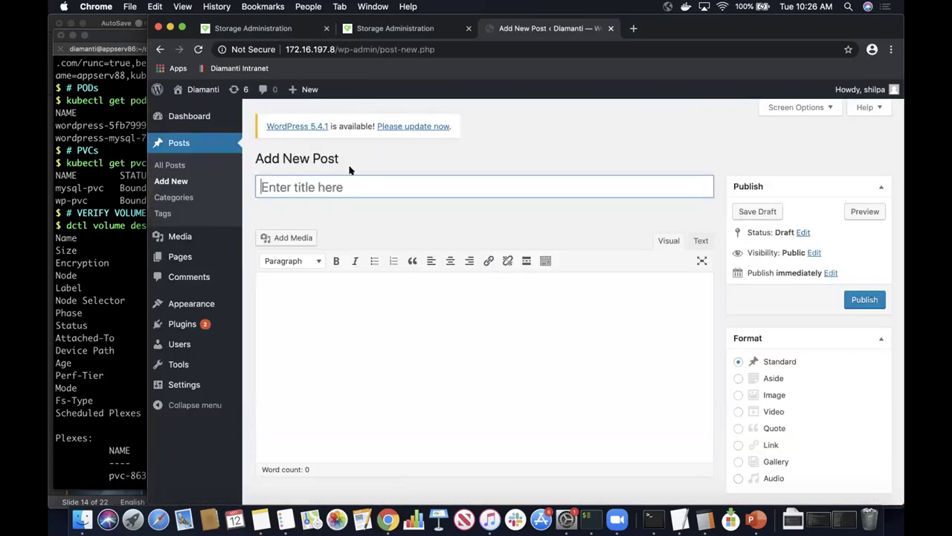
text(Testing )
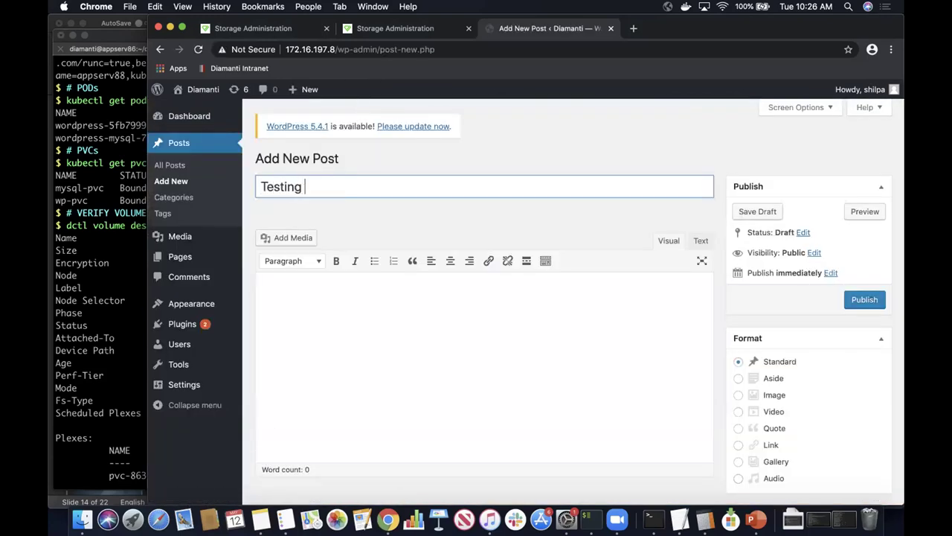
text(application failover)
click(863, 300)
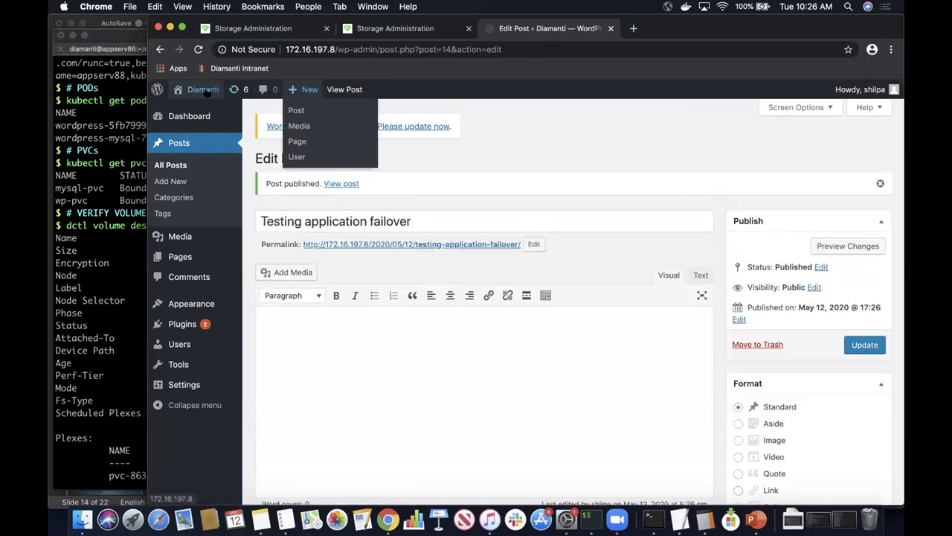
click(192, 89)
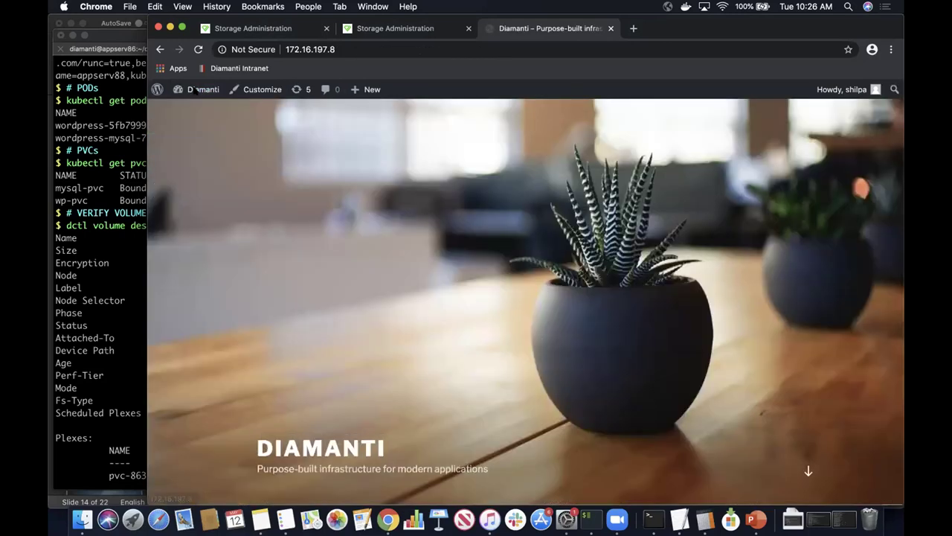
scroll(369, 296, down, 5)
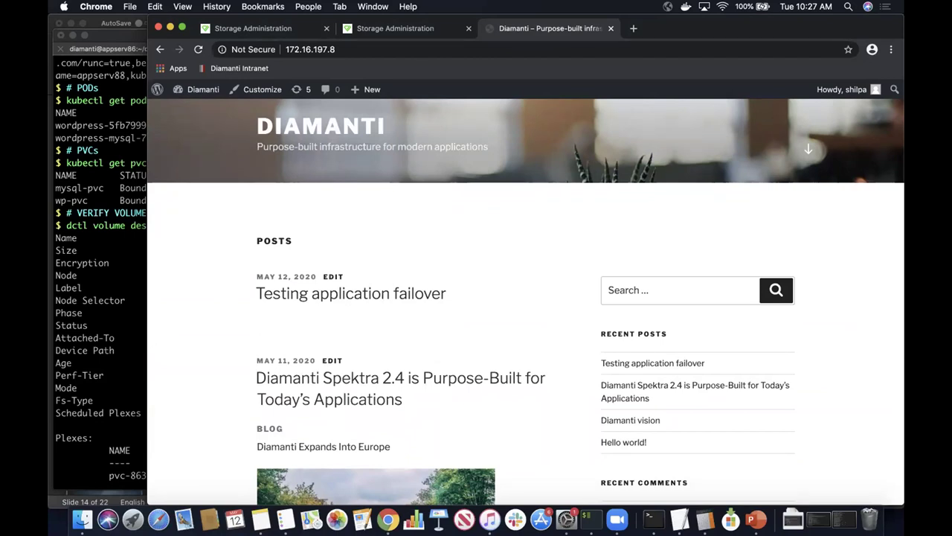
Switch to iTerm2, run echo CORDON, and cordon the node with kubectl cordon appserv86
click(101, 354)
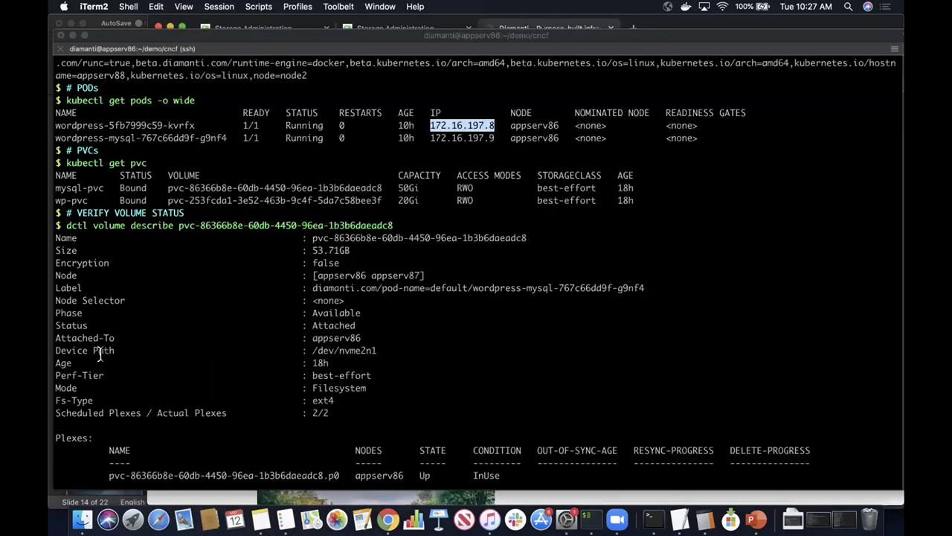
text(echo CORDON)
key(Return)
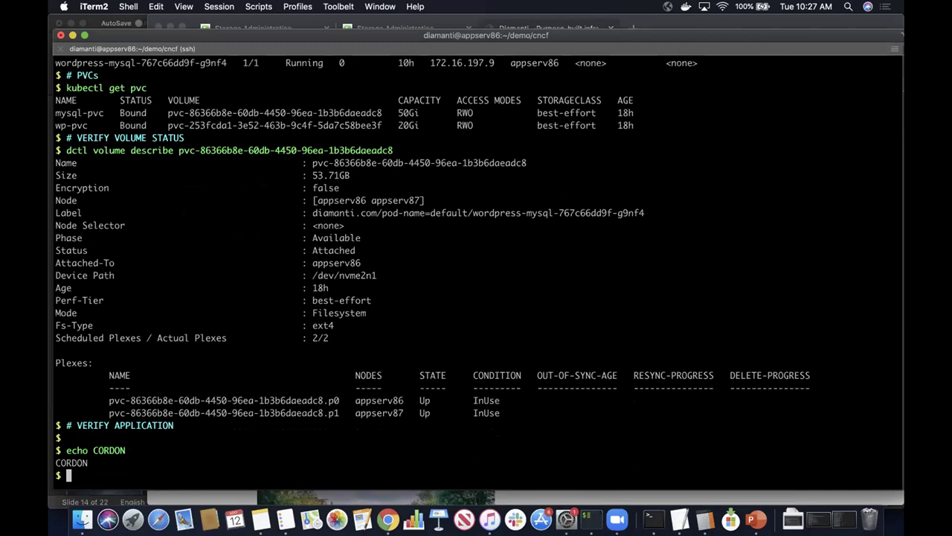
text(kubectl cordon appserv86)
key(Return)
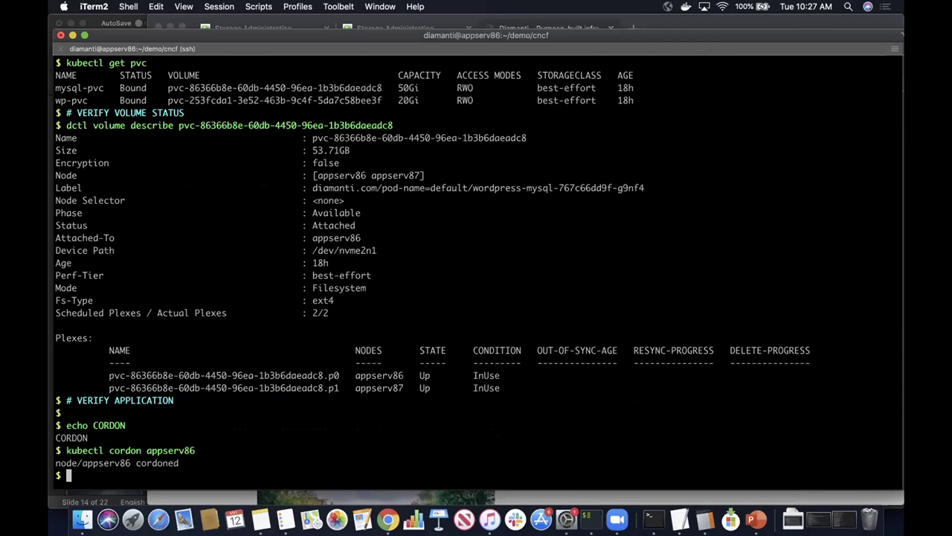
Run echo DELETE and delete the WordPress pods with kubectl delete pods -l app=wordpress
text(echo DELETE)
key(Return)
text(kubectl delete pods -l app=wordpress)
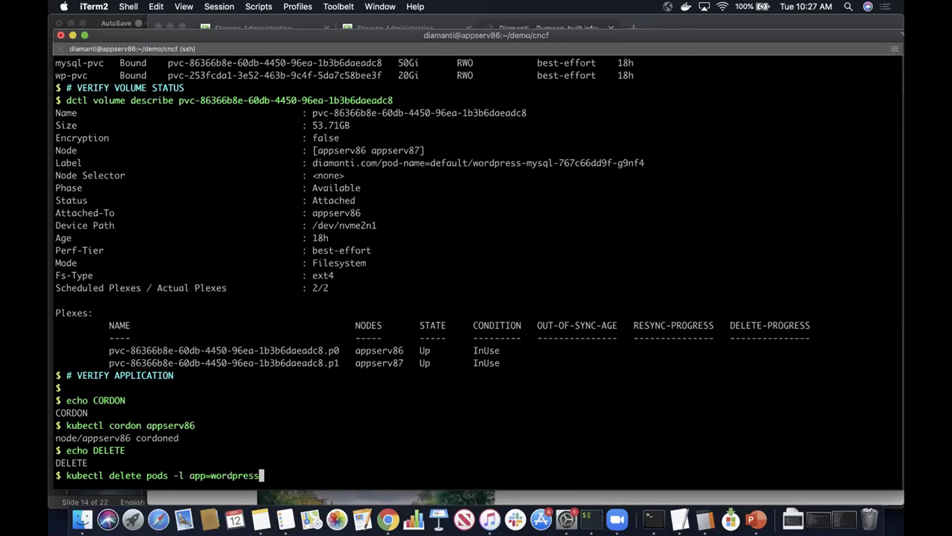
key(Return)
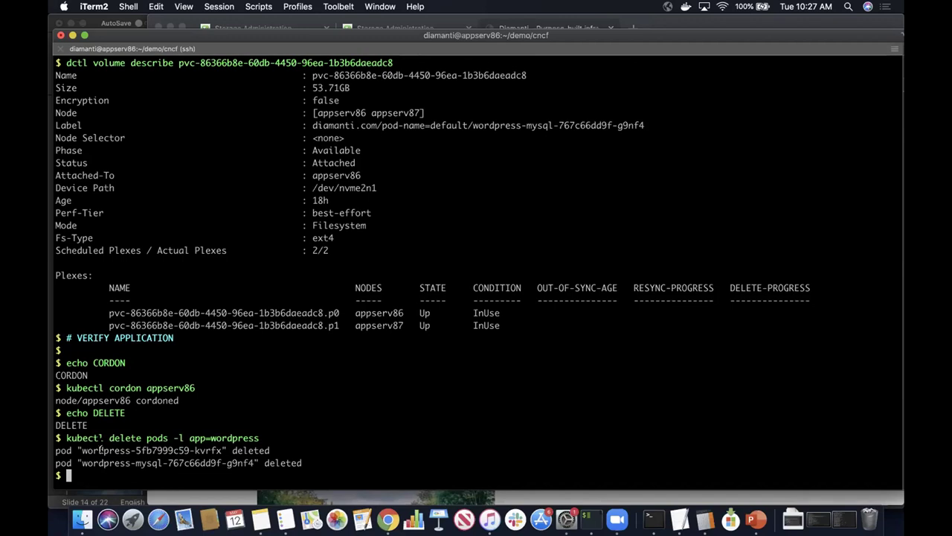
Monitor the recreated pods with watch 'kubectl get pods -o wide', select the WordPress pod's IP, and stop the watch
key(Return)
text(watch 'k)
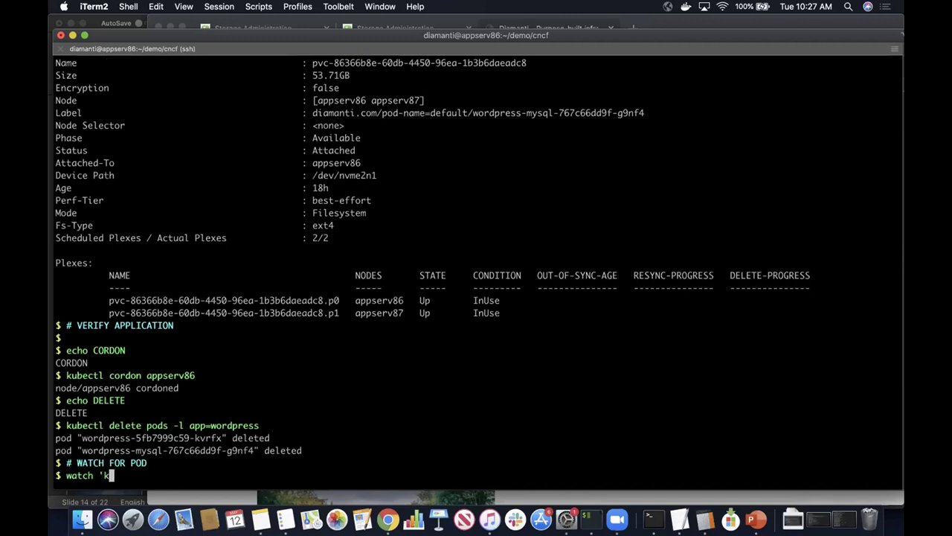
text(ubectl get pods -o wide')
key(Return)
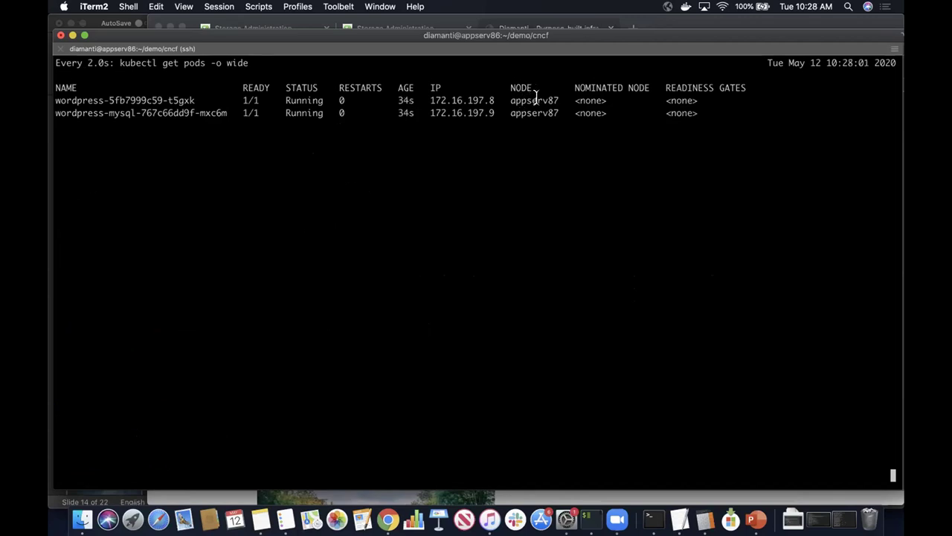
double_click(480, 100)
key(ctrl+c)
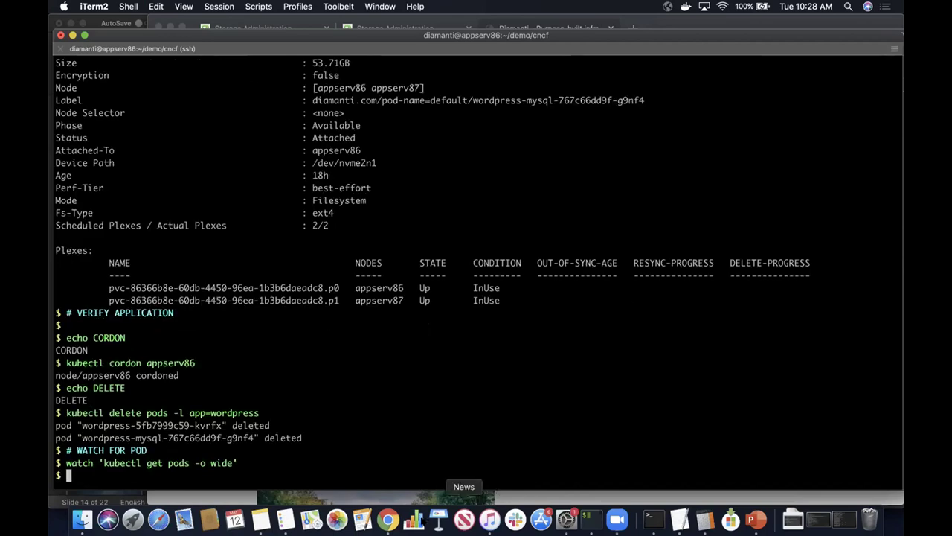
Switch to Chrome, reopen the WordPress site at 172.16.197.8 in a new tab, and check the posts on its home page
click(388, 518)
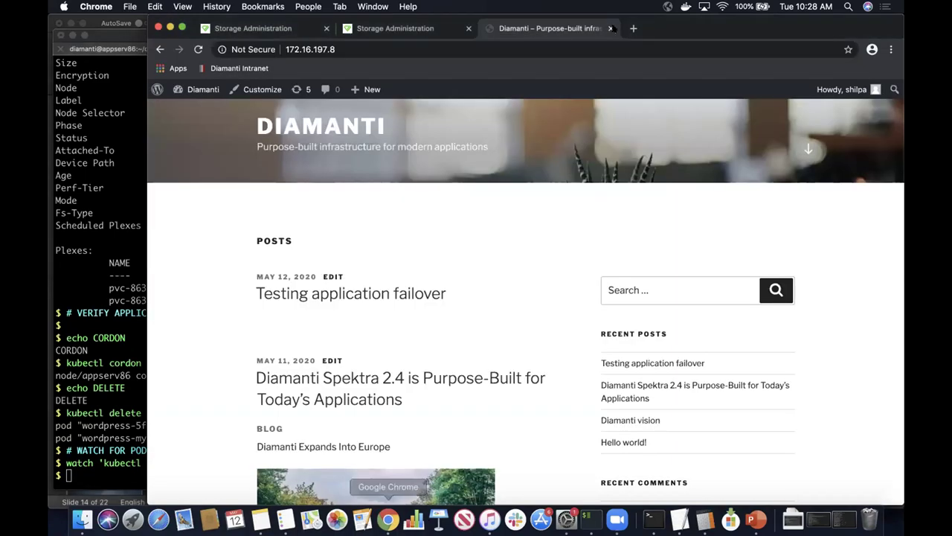
click(612, 29)
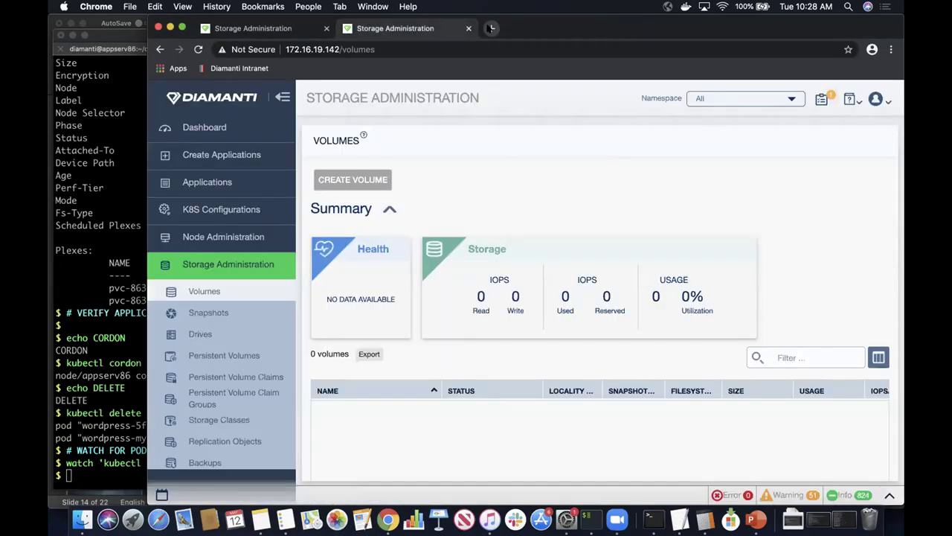
key(cmd+t)
text(172.16.197.8)
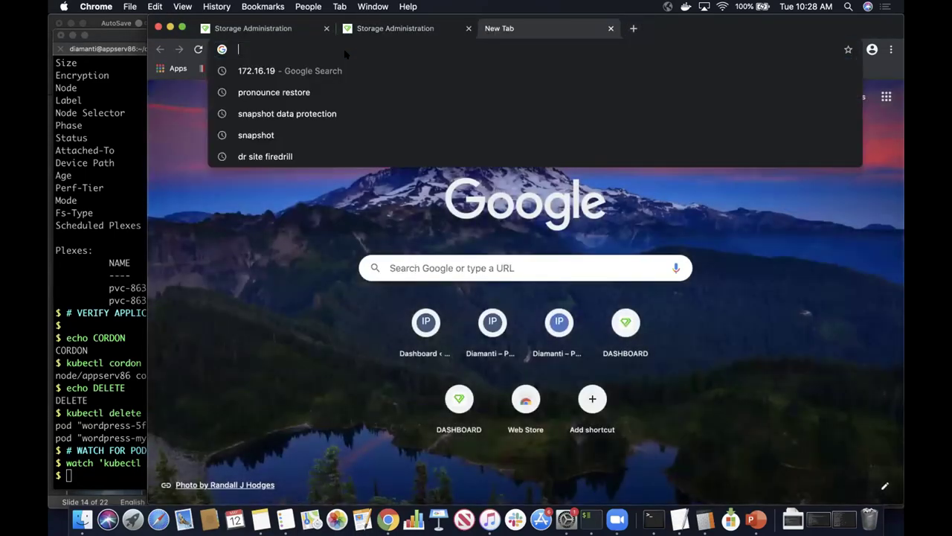
key(Return)
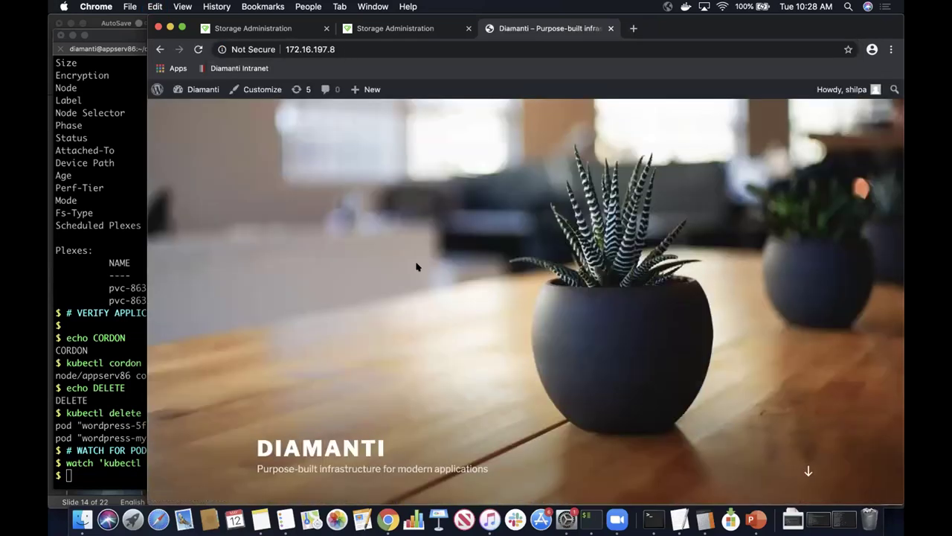
scroll(415, 271, down, 3)
scroll(416, 271, down, 5)
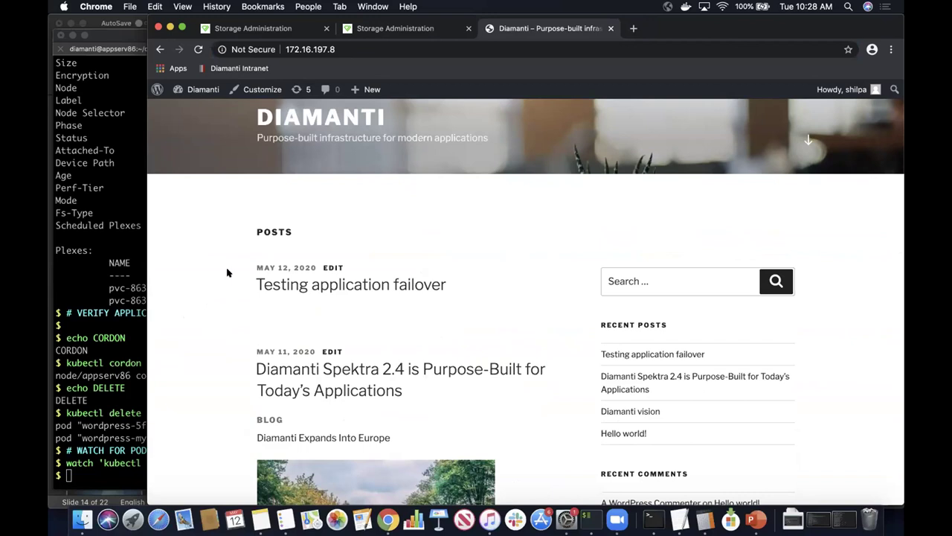
Switch to iTerm2, run dctl volume describe pvc-86366b8e-60db-4450-96ea-1b3b6daeadc8, and highlight the appserv86 node in the plexes table
click(93, 344)
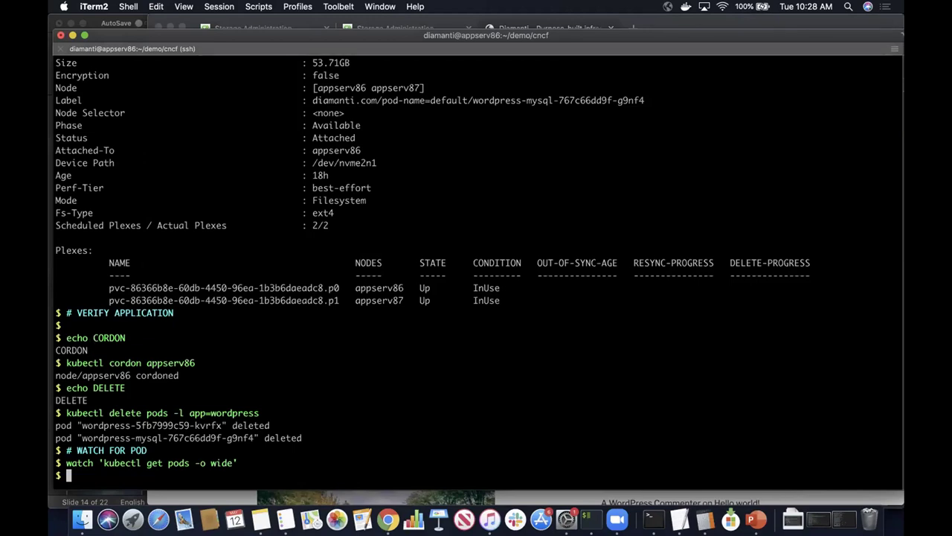
key(Return)
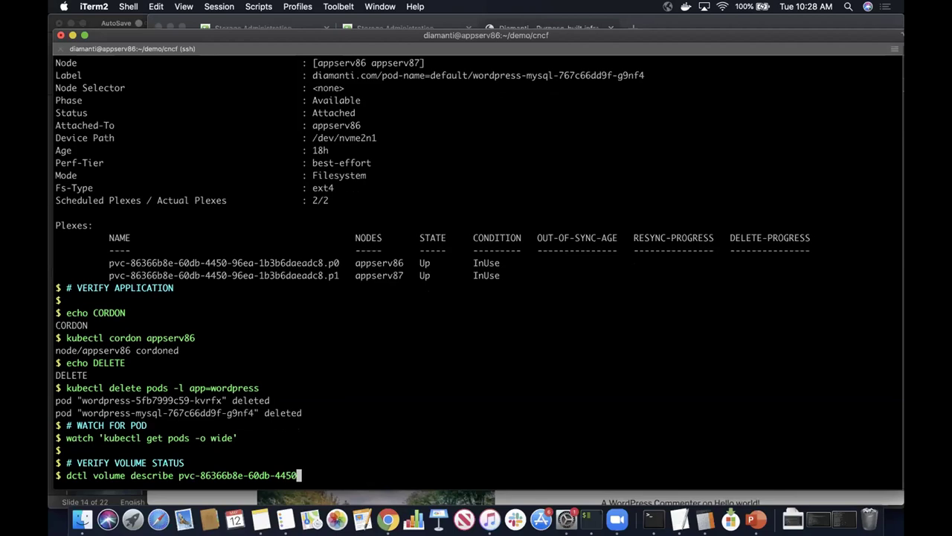
key(Return)
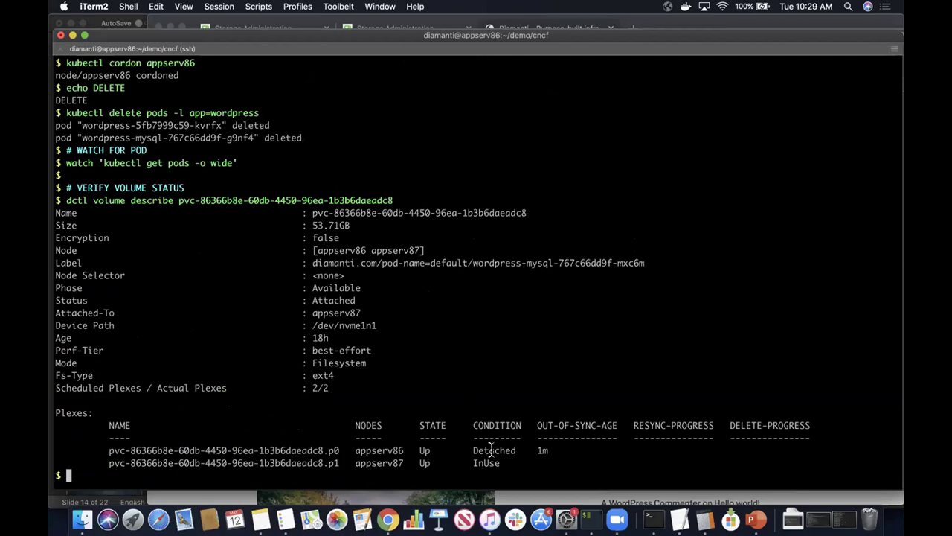
double_click(381, 449)
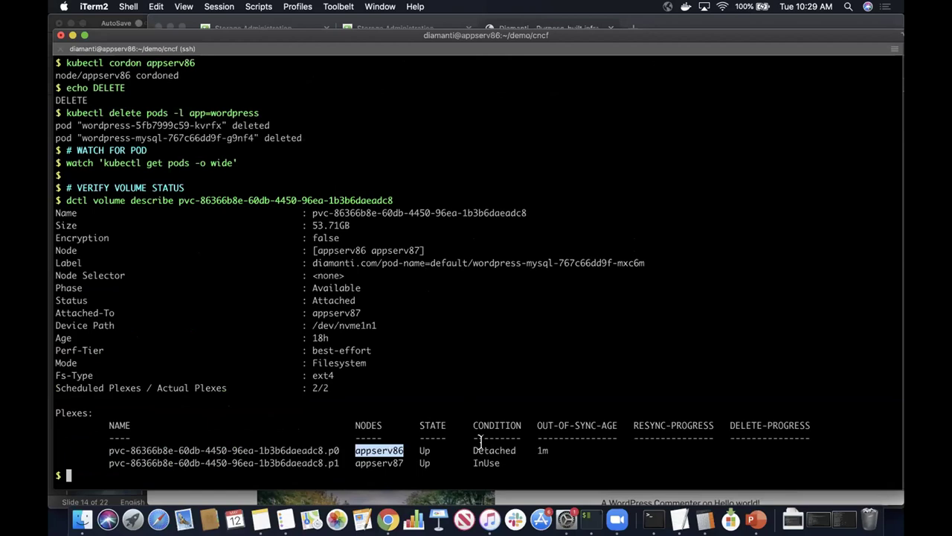
Add the comment "# UNCORDON NODE appserv86" and uncordon the node with kubectl uncordon appserv86
text(# UNCORDON NODE appserv86)
key(Return)
text(kubectl uncordon appserv86)
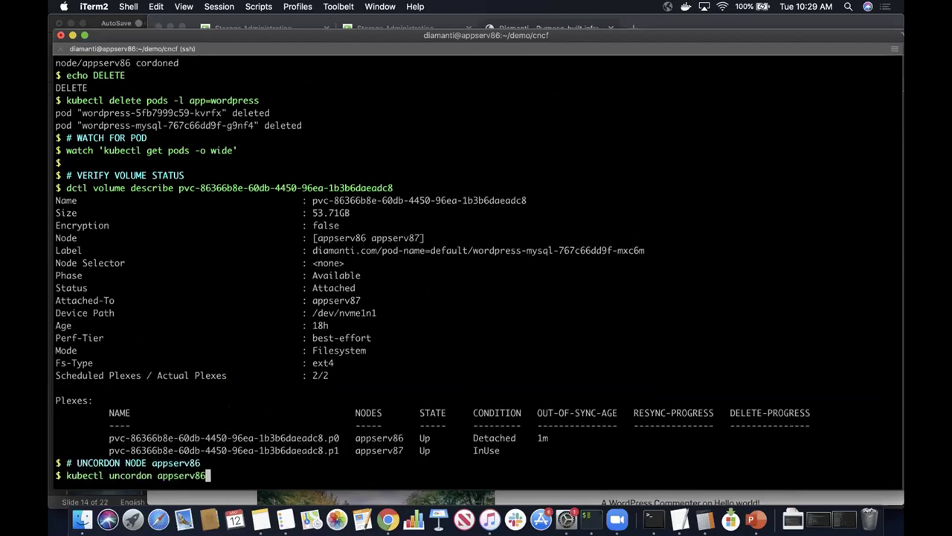
key(Return)
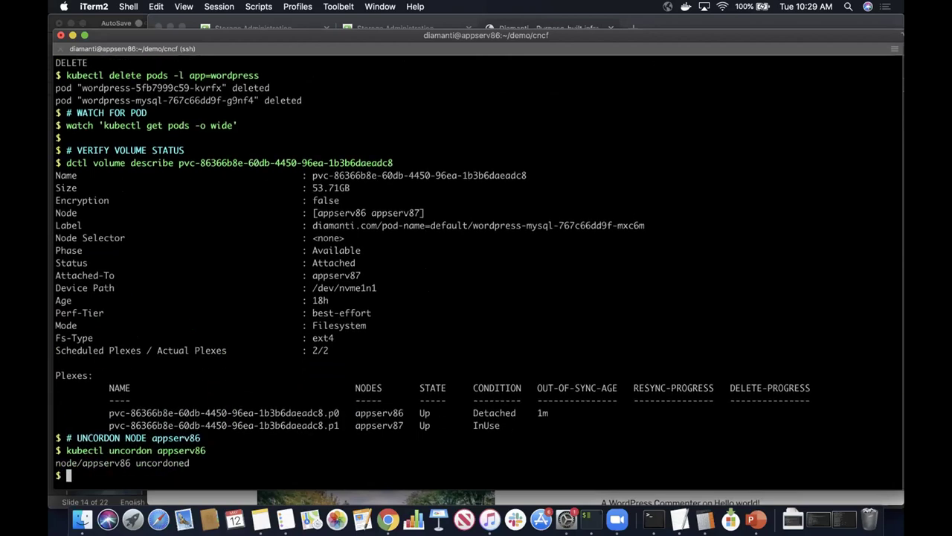
Recheck the volume's plexes with dctl volume describe pvc-86366b8e-60db-4450-96ea-1b3b6daeadc8 and finish the demo script
text(# VERIFY VOLUME STATUS)
key(Return)
text(dctl volume describe )
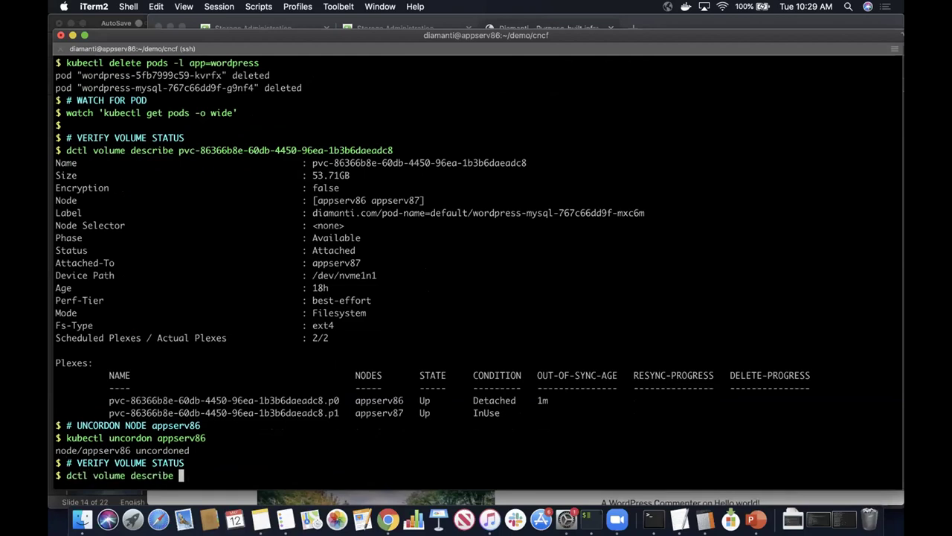
text(pvc-86366b8e-60db-4450-96ea-1b3b6daeadc8)
key(Return)
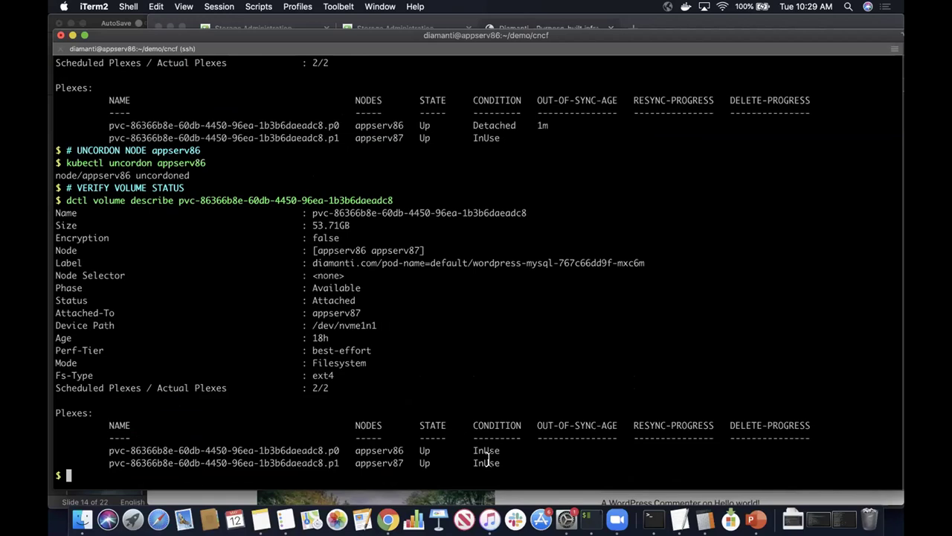
key(Return)
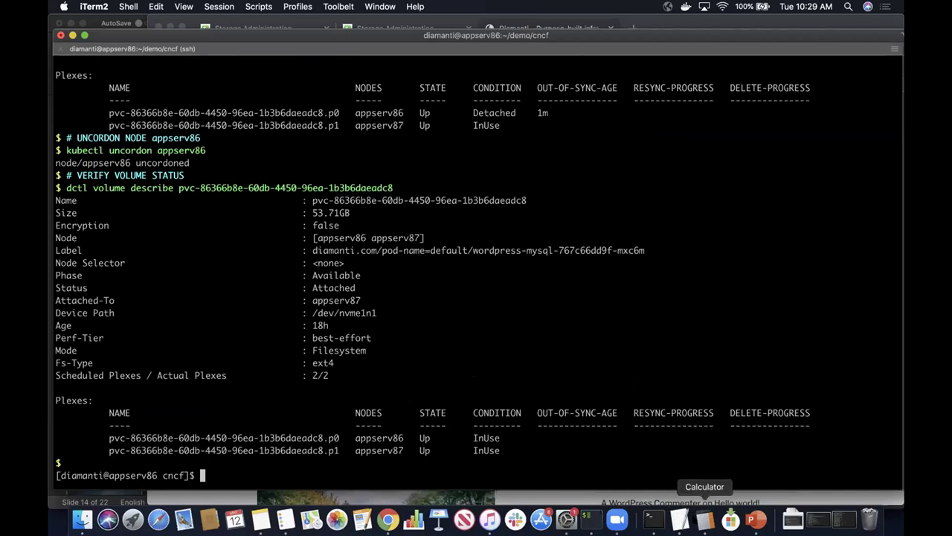
Switch to PowerPoint and play the slide show from the current slide, "Instant Volume Restore with Snapshots"
click(756, 519)
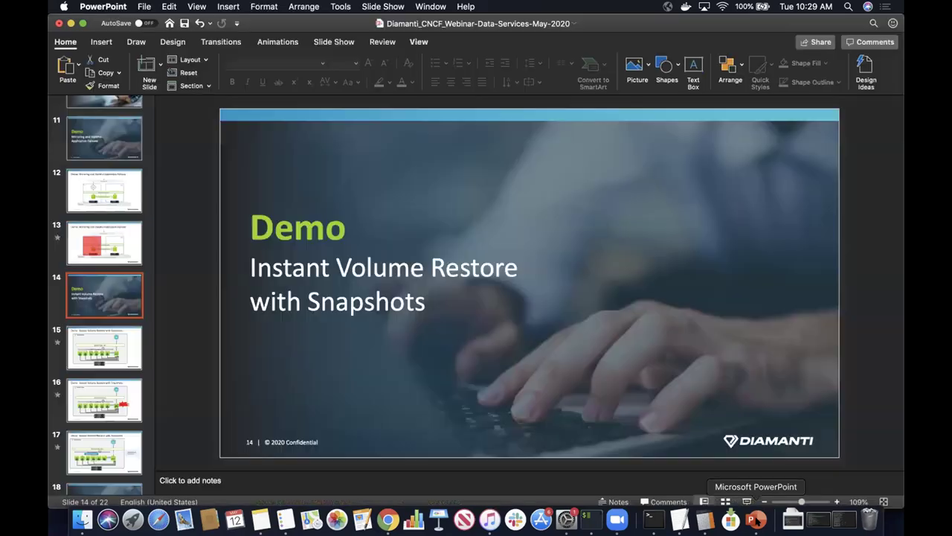
click(387, 7)
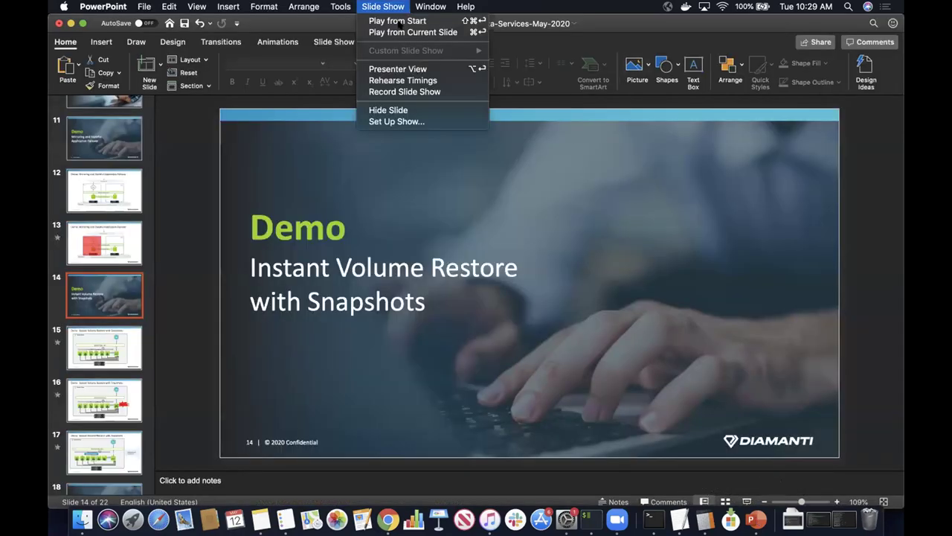
click(403, 32)
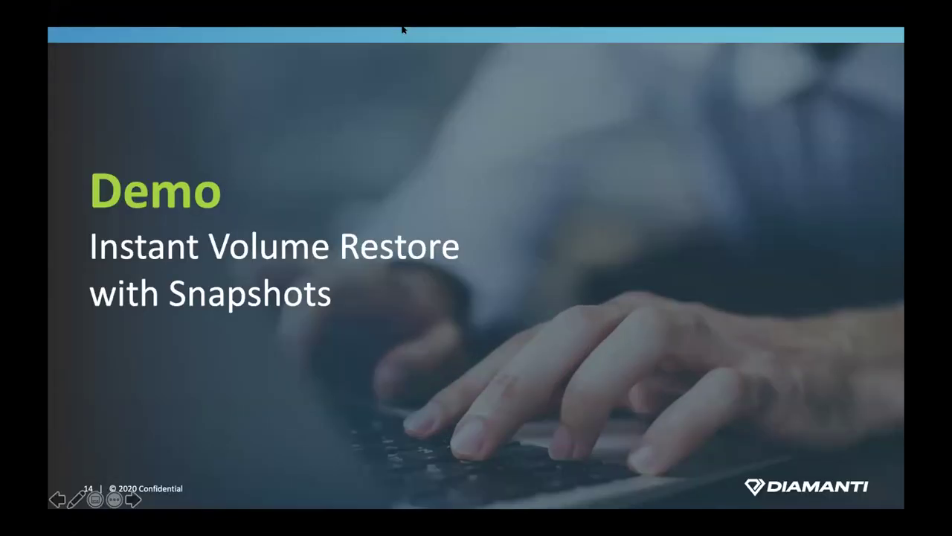
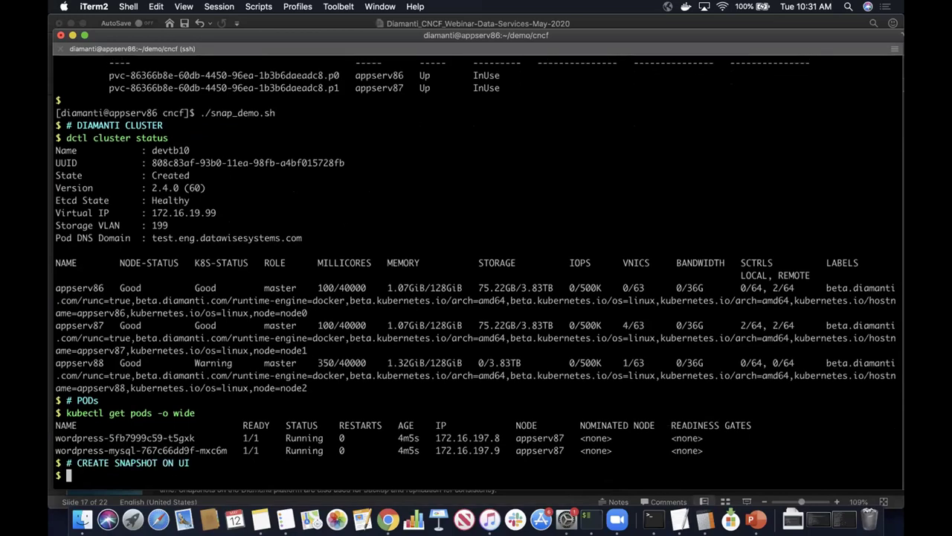
Advance the terminal demo script, switch to Chrome, and reload the Storage Administration volumes page at 172.16.19.99/volumes
key(Return)
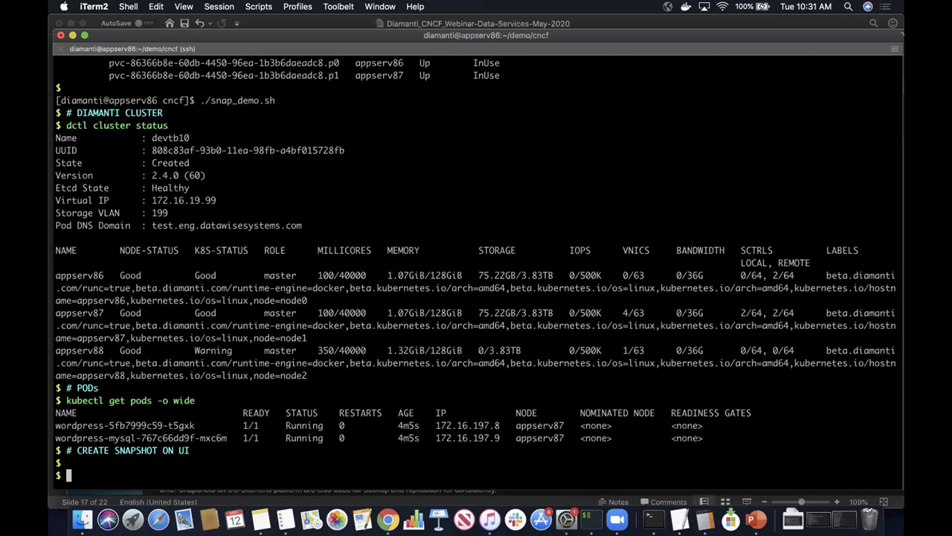
click(388, 518)
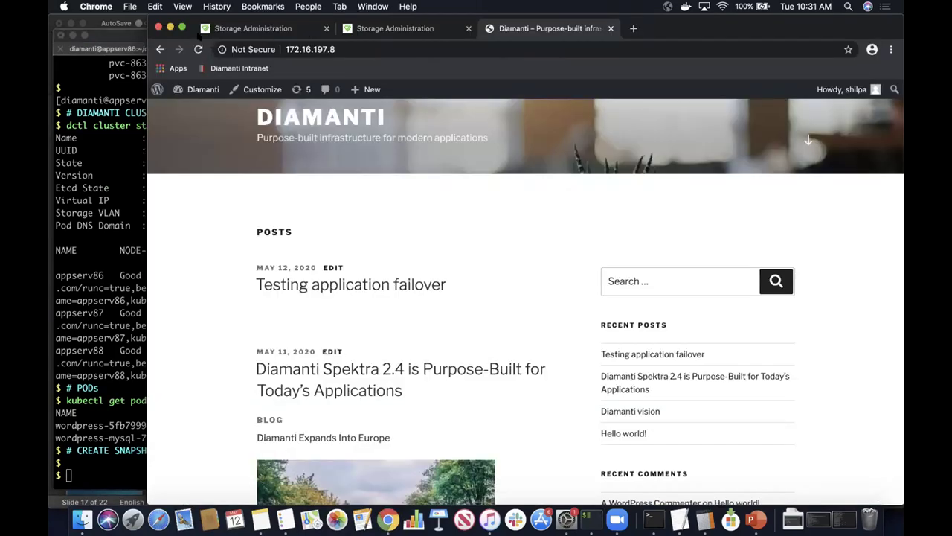
click(235, 28)
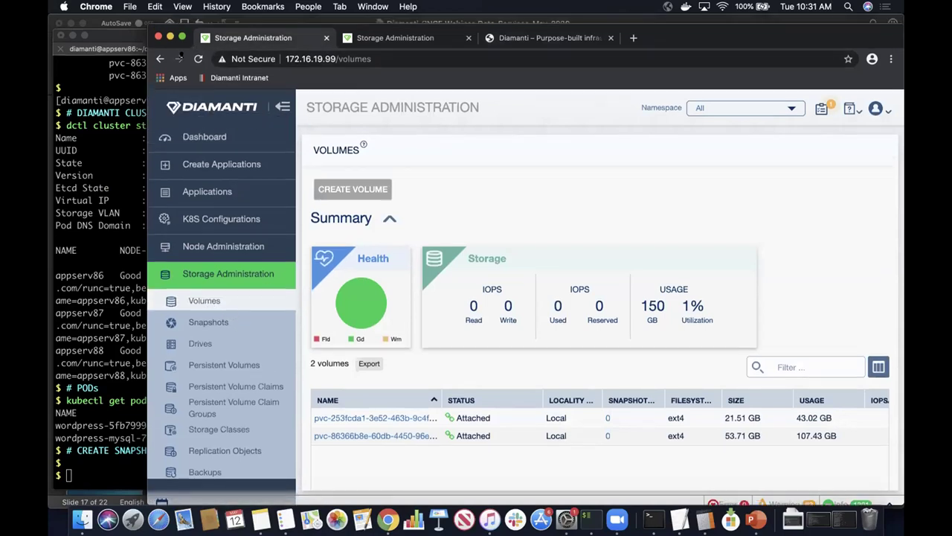
drag(182, 18, 182, 62)
click(385, 87)
key(Return)
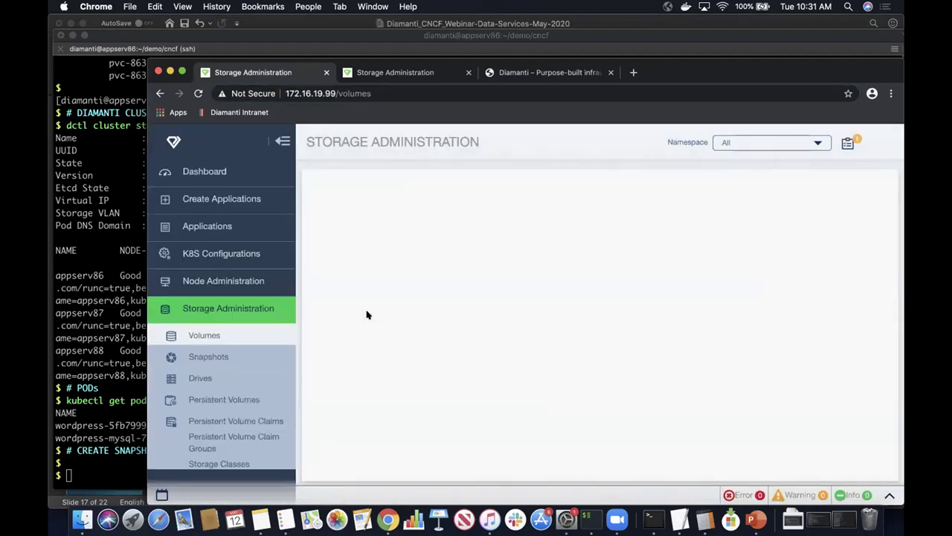
scroll(461, 406, down, 4)
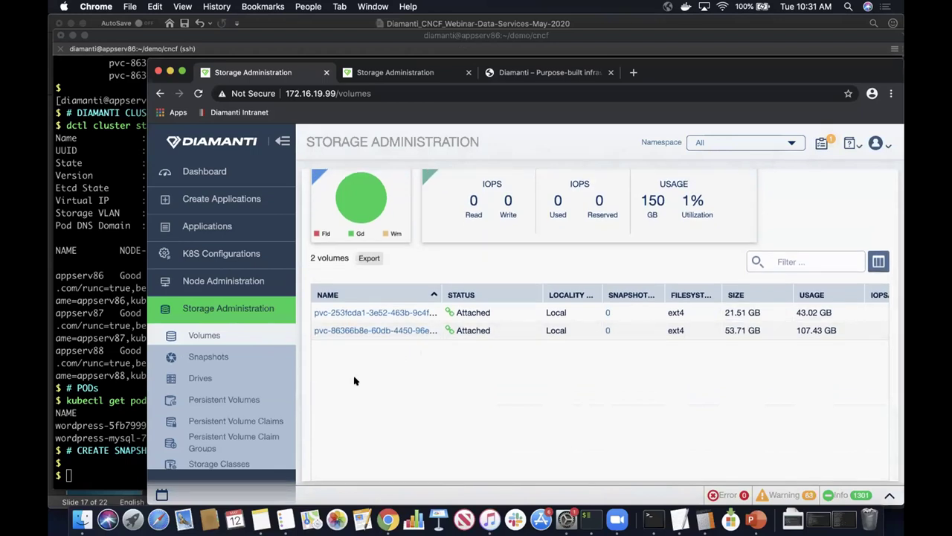
Create a one-mirror snapshot of volume pvc-86366b8e-60db-4450-96ea-1b3b6daeadc8 using the appserv86 mirror, and view it in the snapshots list
right_click(398, 332)
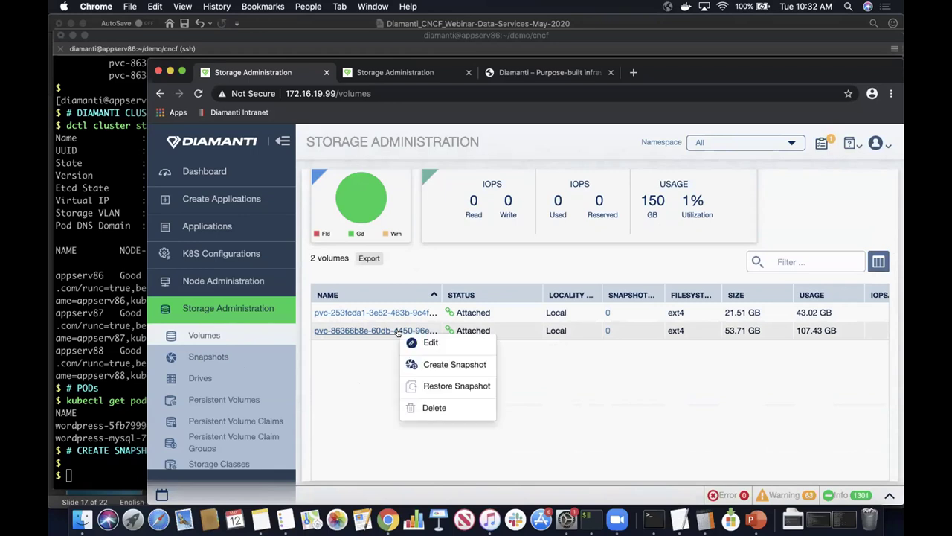
click(442, 365)
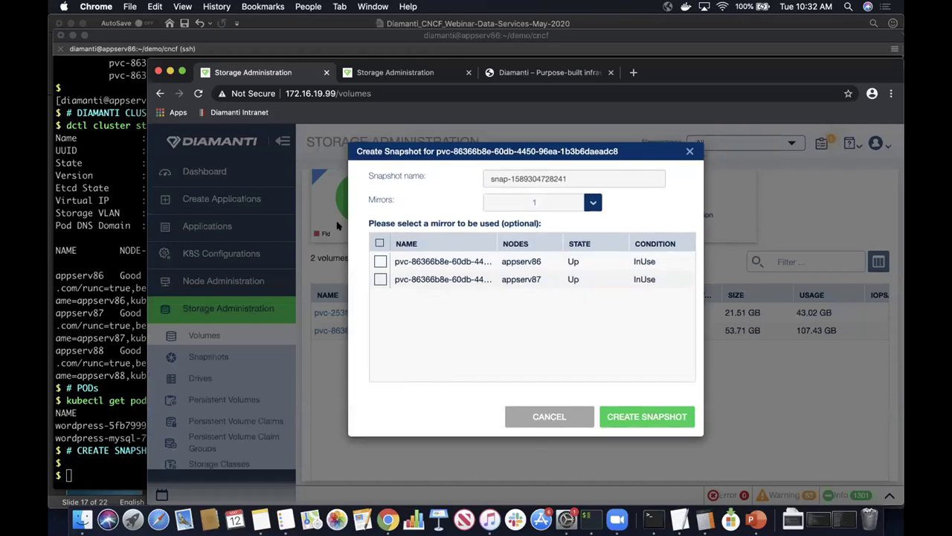
click(378, 260)
click(380, 262)
click(645, 420)
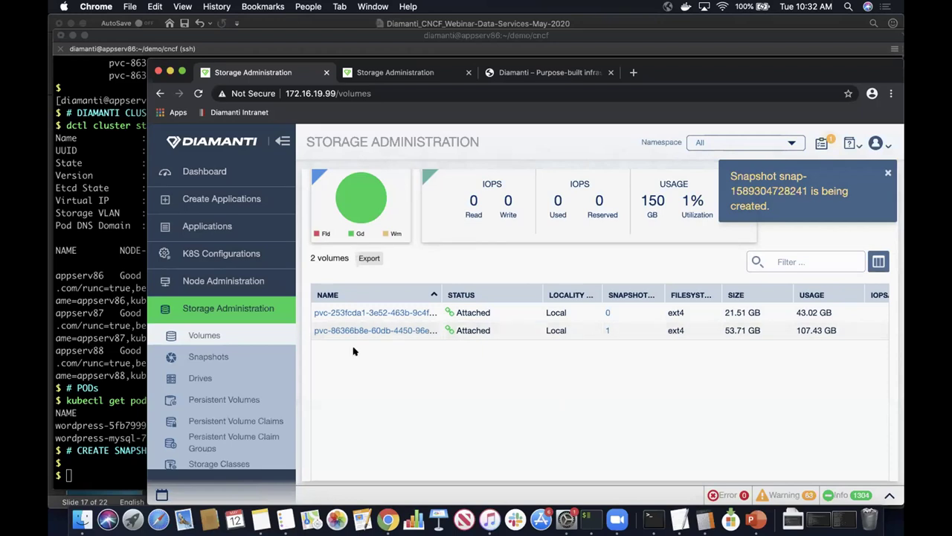
click(227, 357)
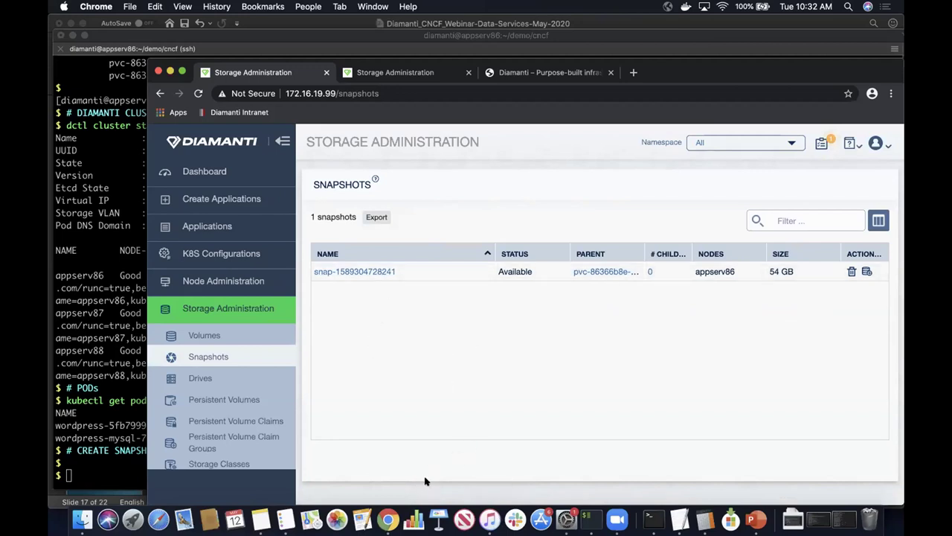
Open the "Testing application failover" post for editing from the WordPress home page and move it to the trash
click(541, 75)
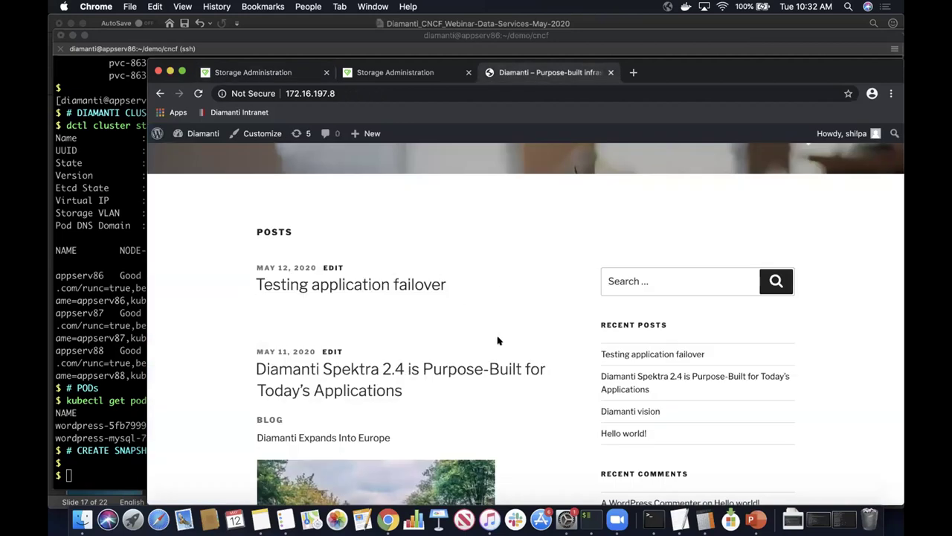
scroll(498, 340, up, 3)
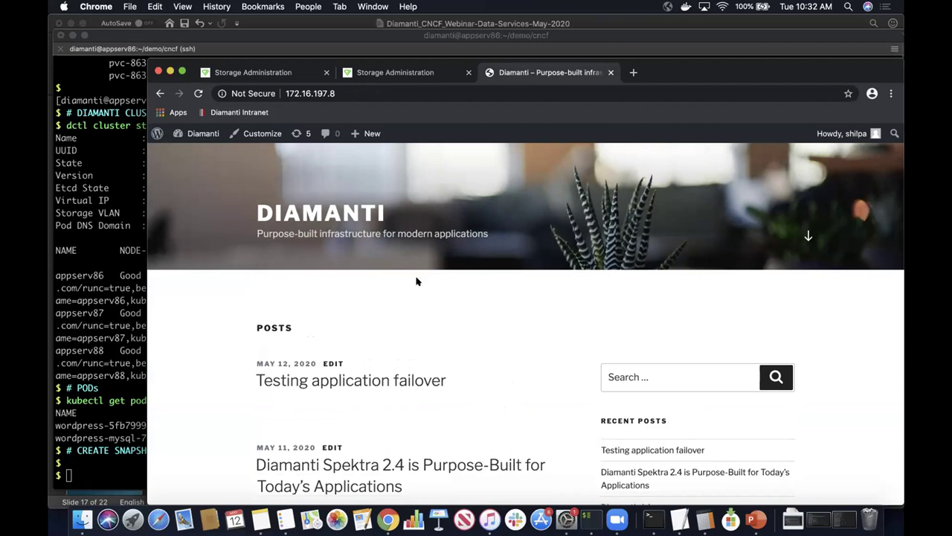
scroll(416, 281, up, 4)
scroll(404, 349, down, 3)
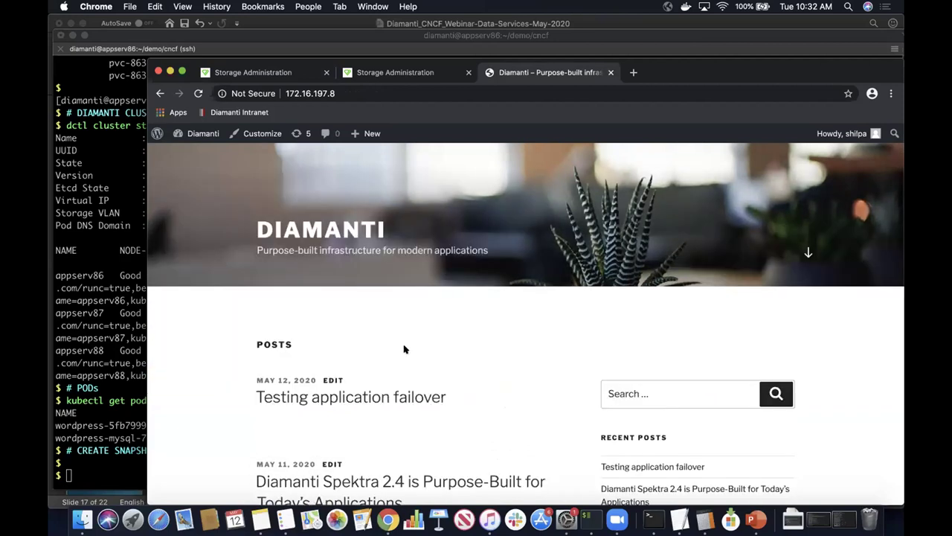
click(334, 342)
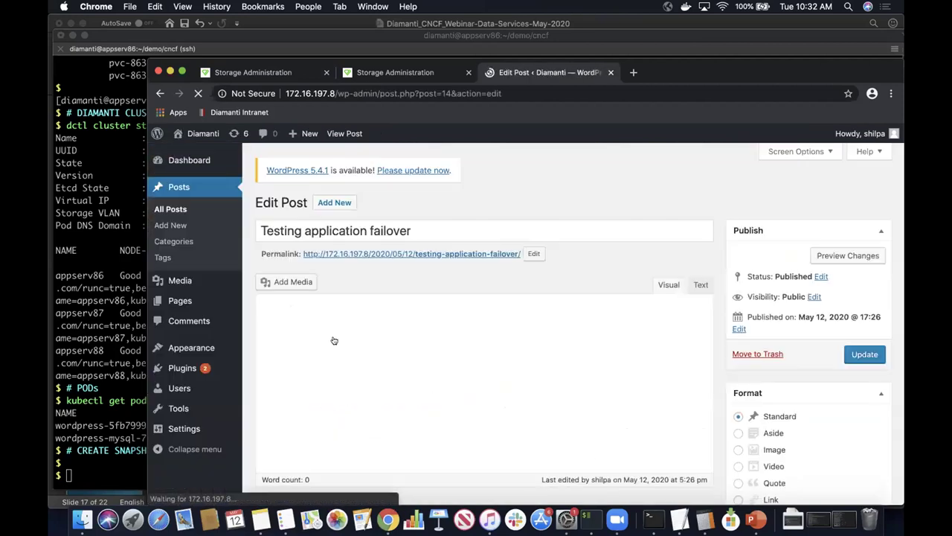
click(759, 354)
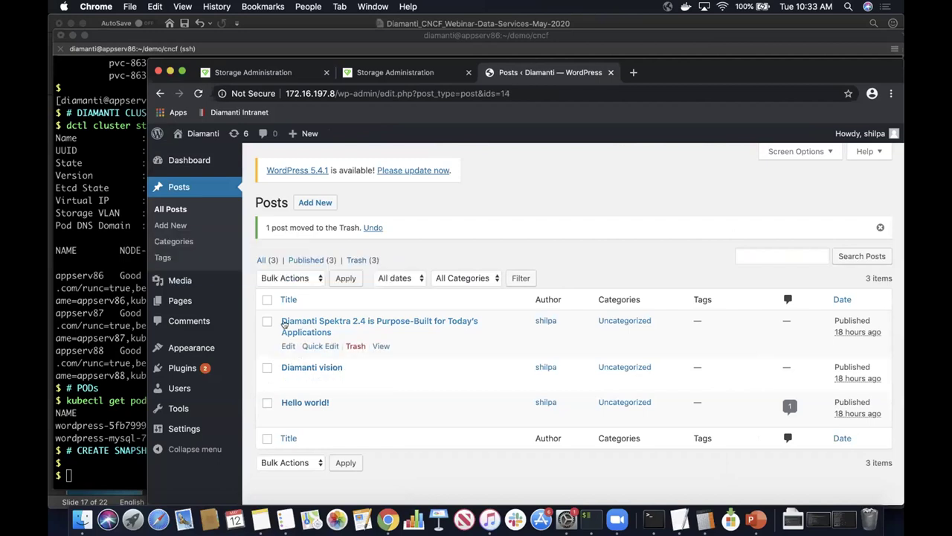
From the WordPress home page, open the "Diamanti Spektra 2.4 is Purpose-Built for Today's Applications" post for editing and move it to the trash
click(207, 134)
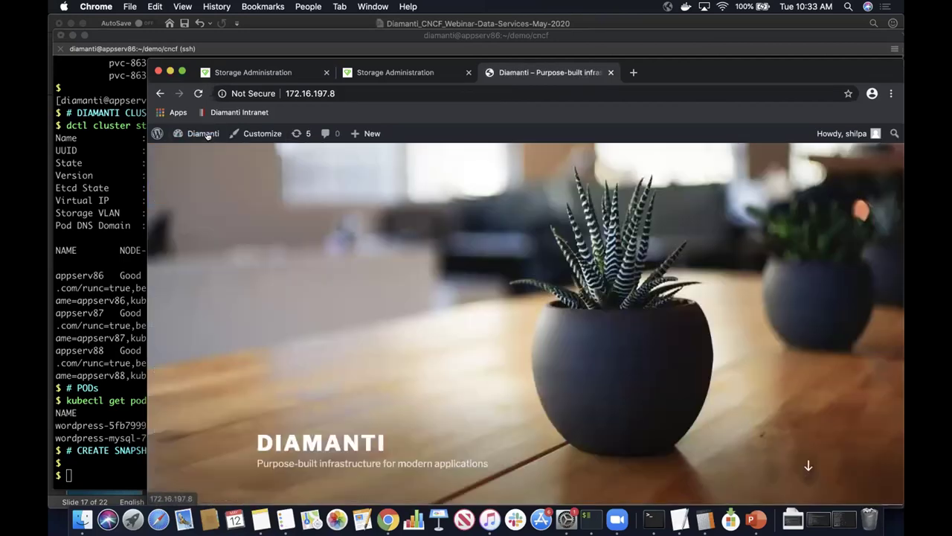
scroll(393, 305, down, 10)
scroll(417, 298, up, 3)
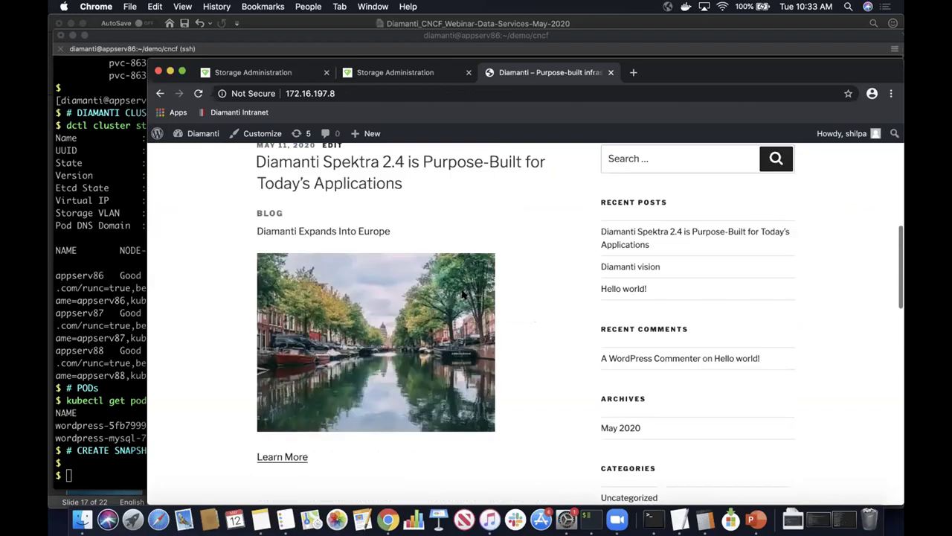
scroll(463, 296, up, 2)
click(332, 246)
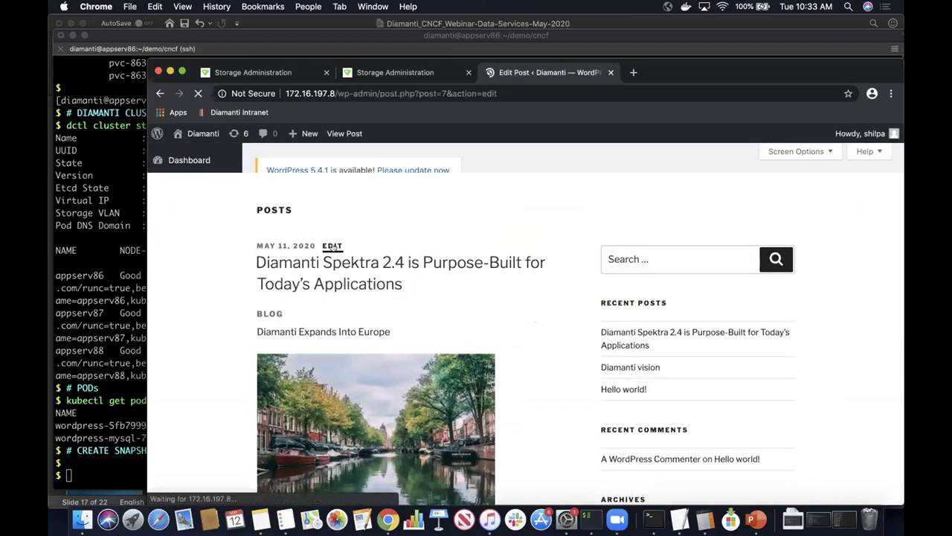
click(757, 374)
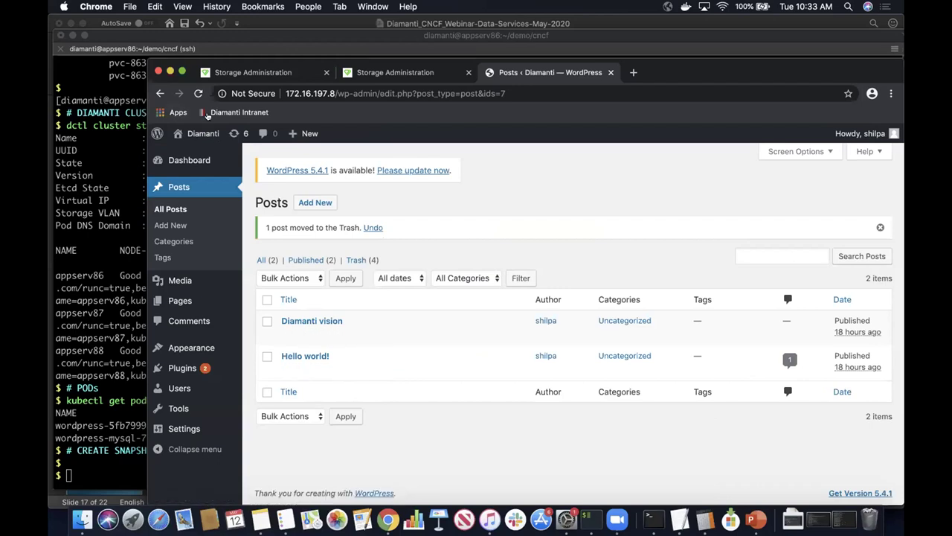
Visit the WordPress site's home page and review which posts are still listed
mouse_move(201, 134)
click(187, 153)
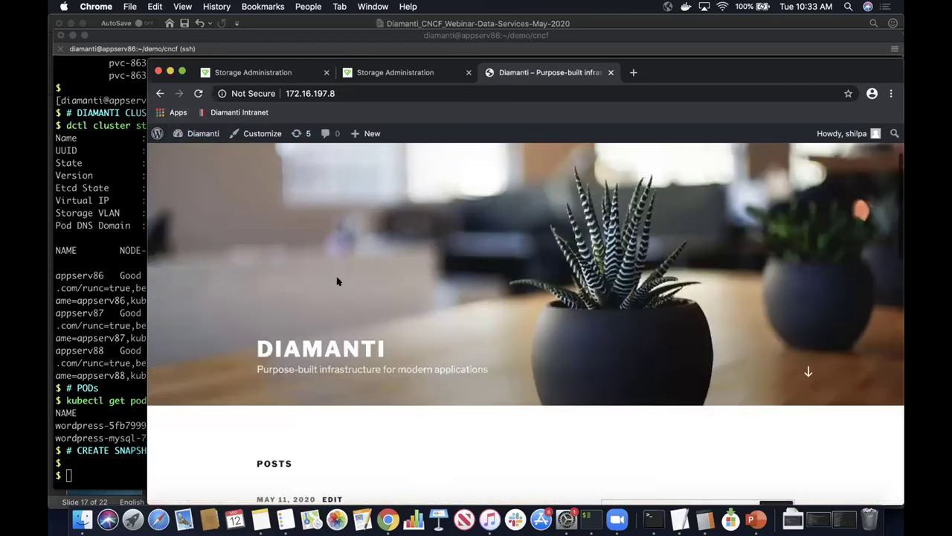
scroll(337, 281, down, 10)
scroll(337, 279, up, 5)
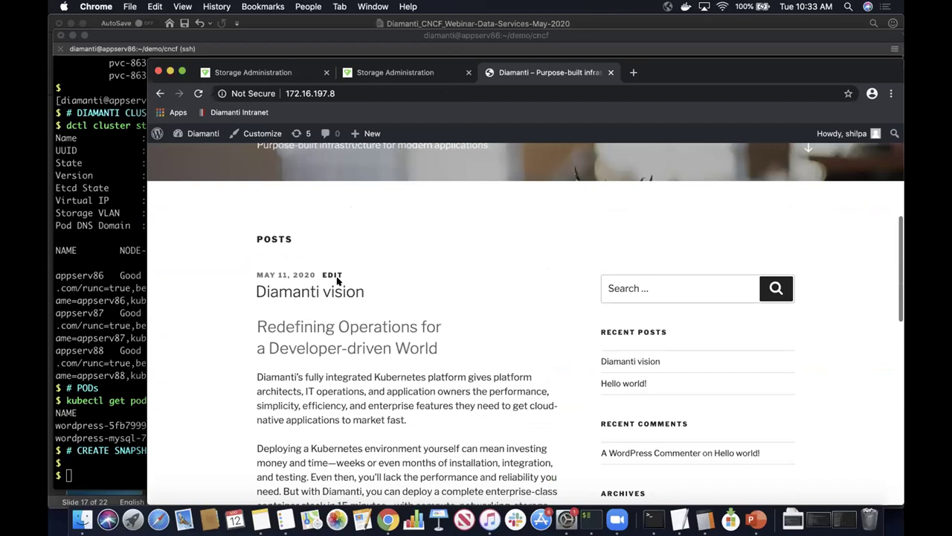
scroll(337, 280, up, 3)
scroll(258, 334, down, 2)
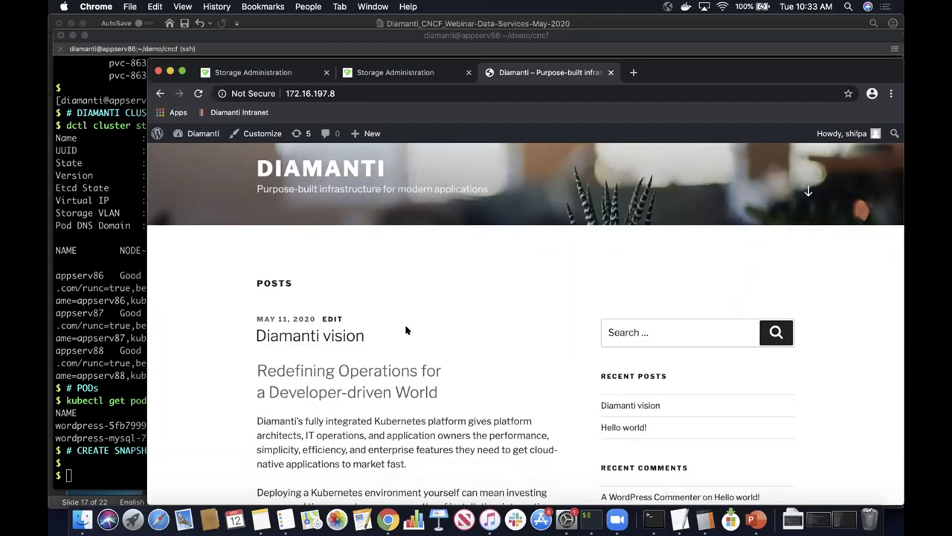
scroll(406, 327, up, 3)
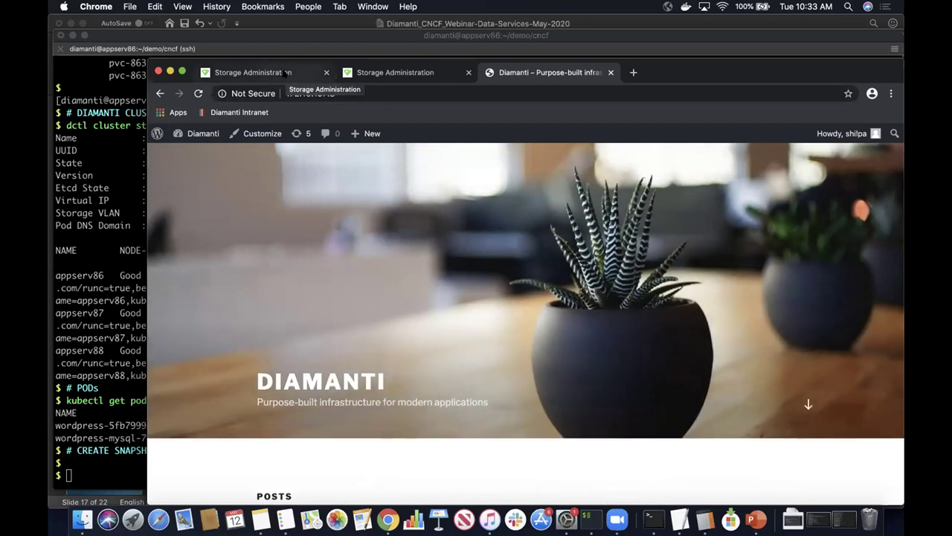
Open the Storage Administration volumes list, and in iTerm2 scale the wordpress and wordpress-mysql deployments to 0 replicas
click(286, 72)
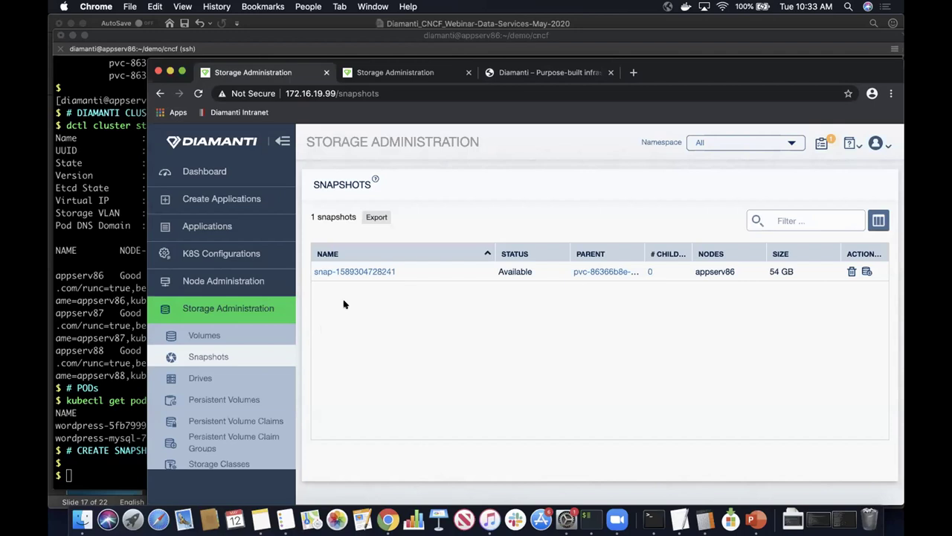
click(219, 335)
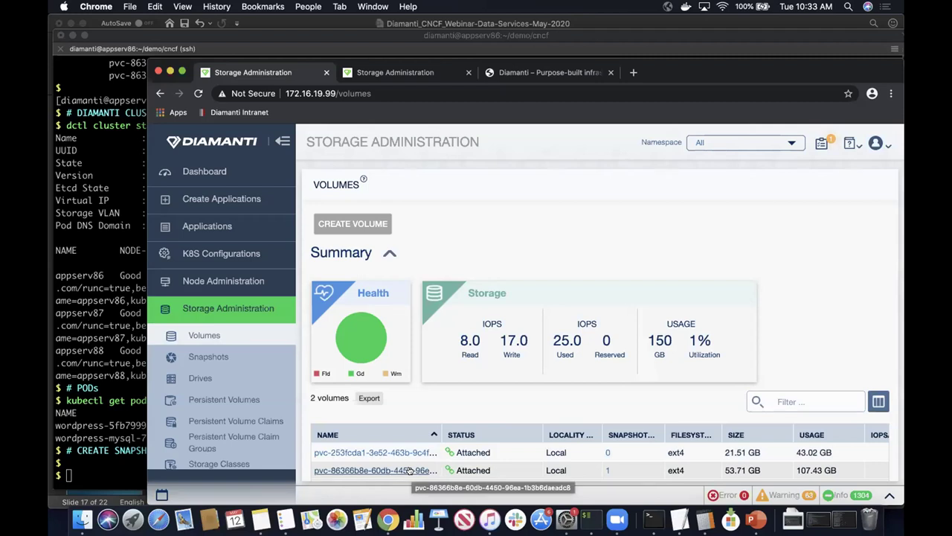
click(118, 416)
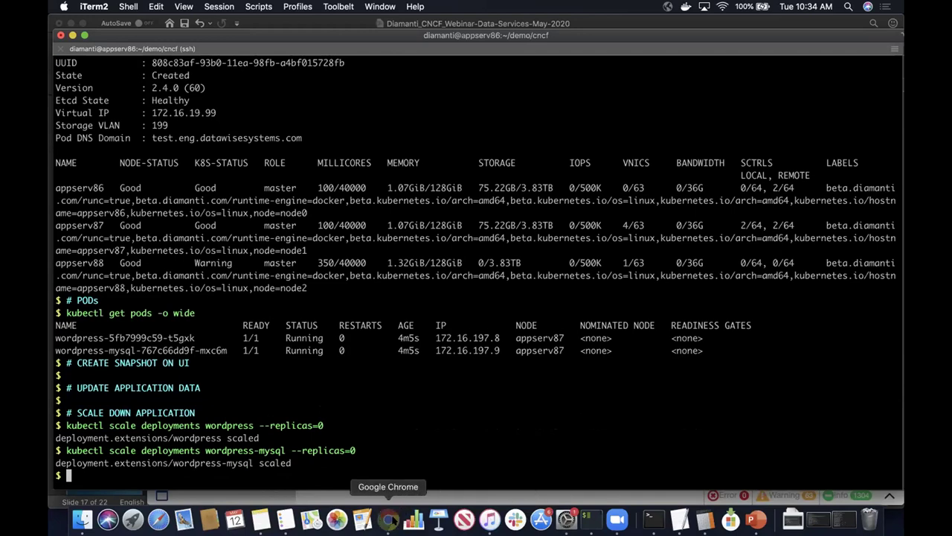
click(387, 518)
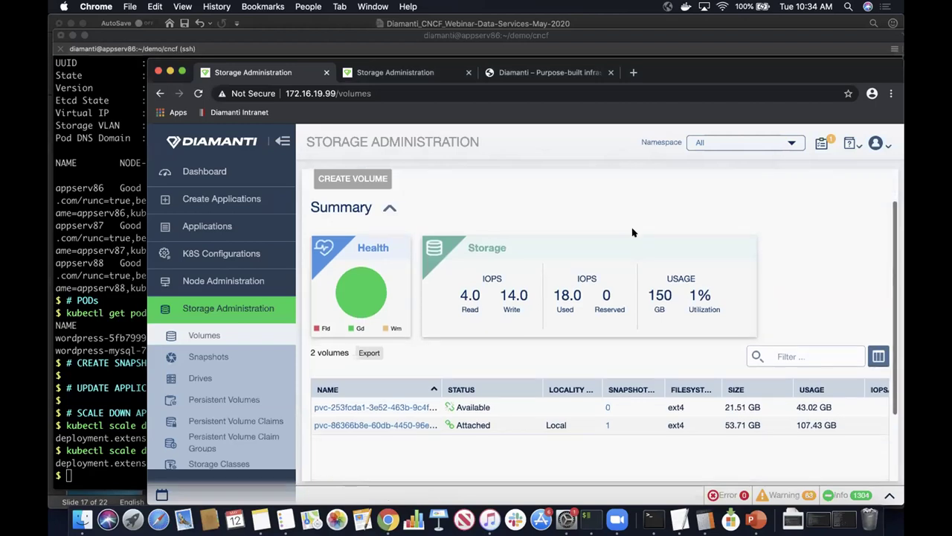
scroll(633, 233, down, 3)
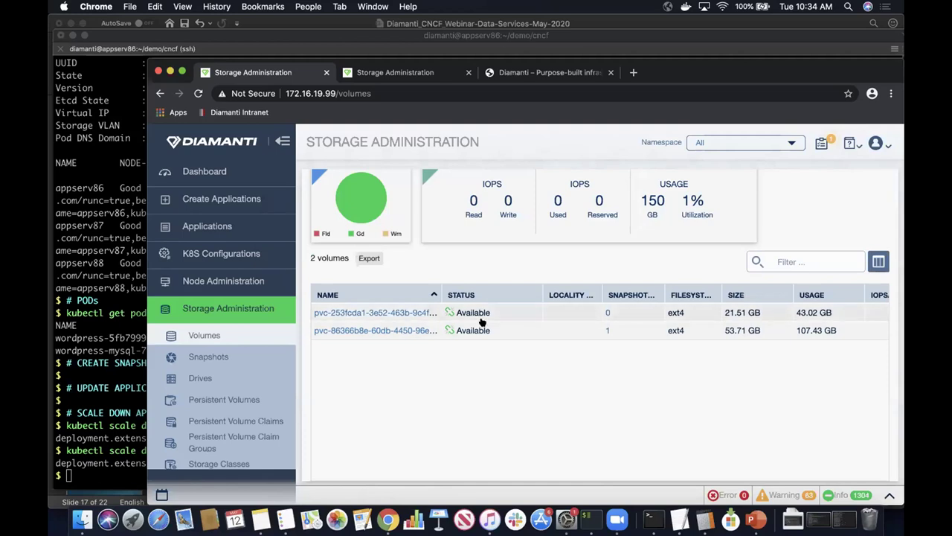
right_click(383, 332)
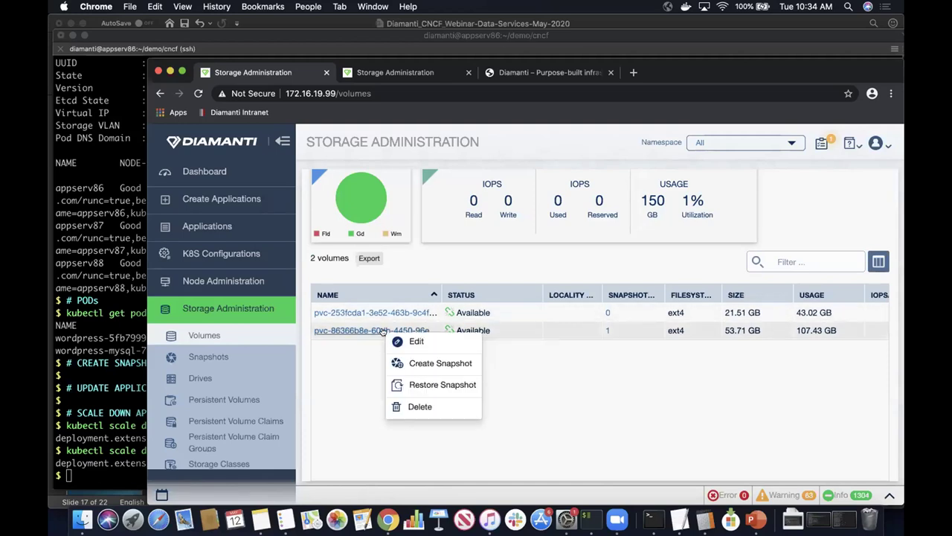
click(422, 386)
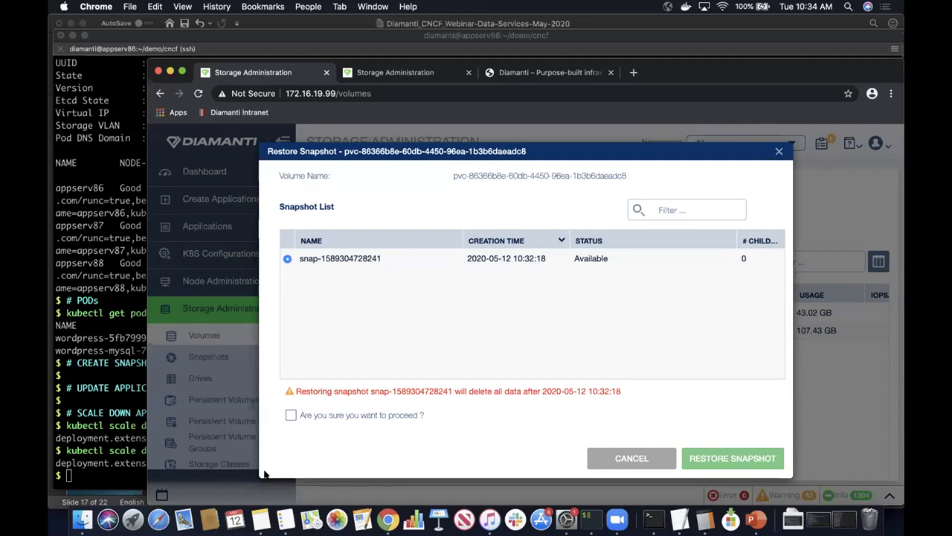
click(289, 415)
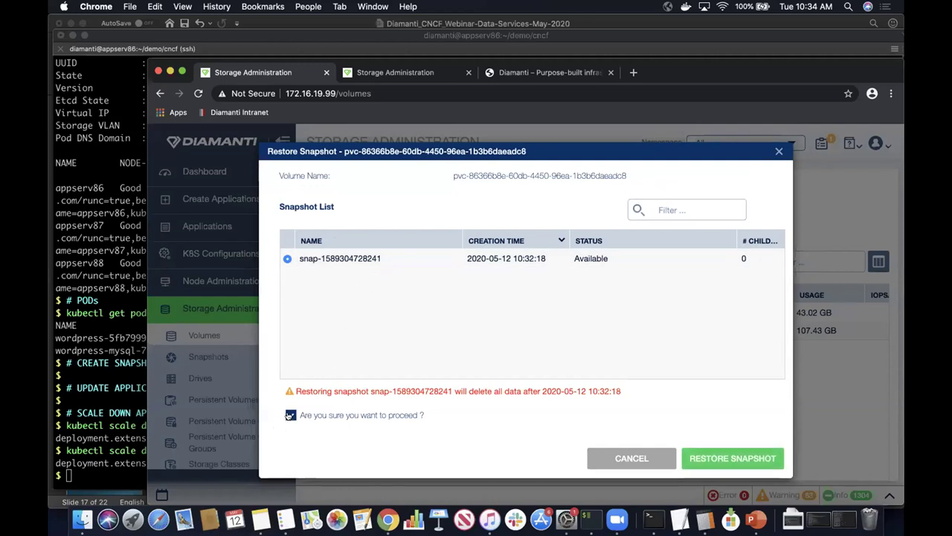
click(723, 460)
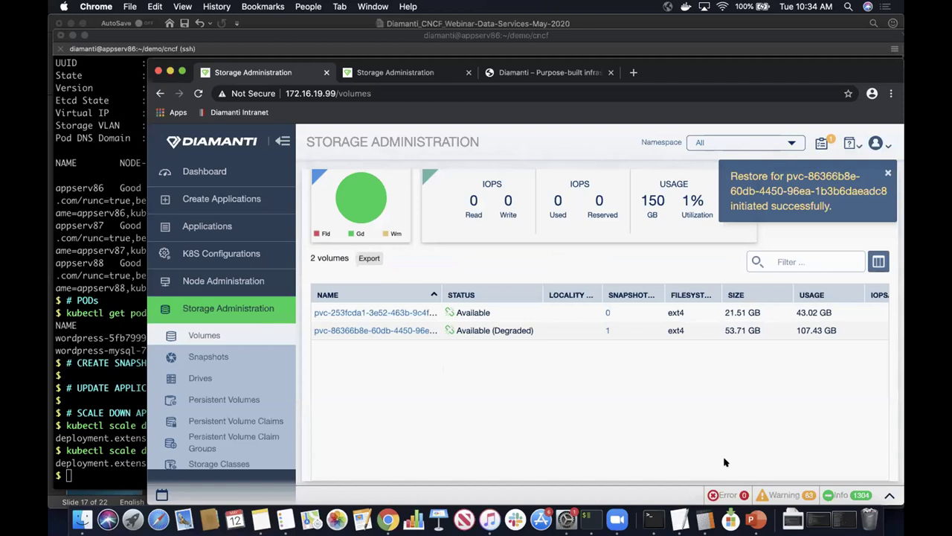
click(563, 91)
key(Return)
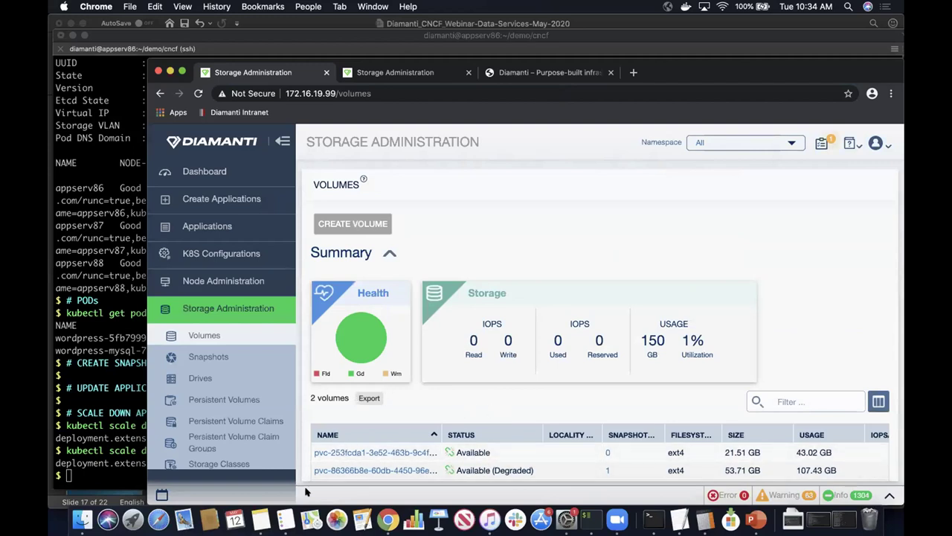
Switch to iTerm2, enter the comments "# RESTORE VOLUME ON UI" and "# SCALE UP APPLICATION", and scale the wordpress deployment to 1 replica
click(93, 425)
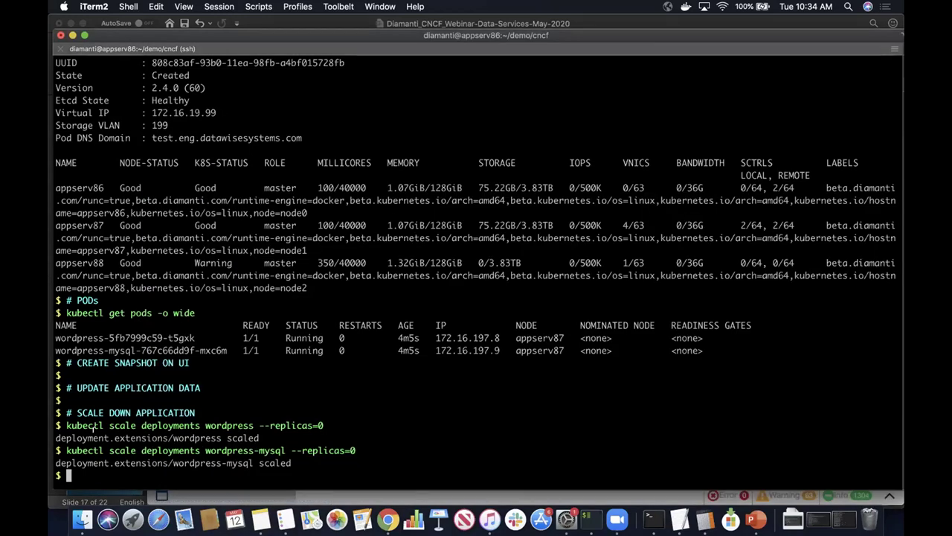
text(# RESTORE VOLUME ON UI)
key(Return)
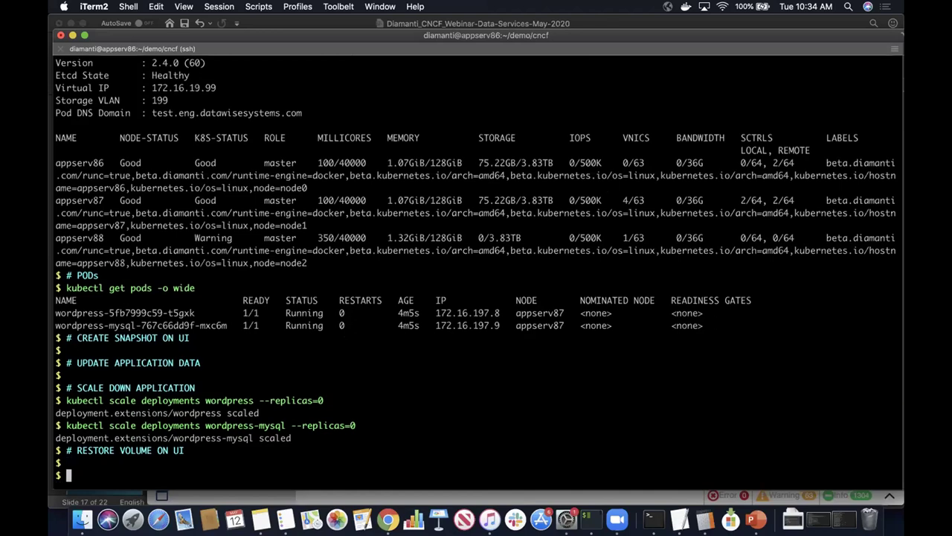
text(# SCALE UP APPLICATION)
key(Return)
text(kubectl scale deployments wordpress --replicas=1)
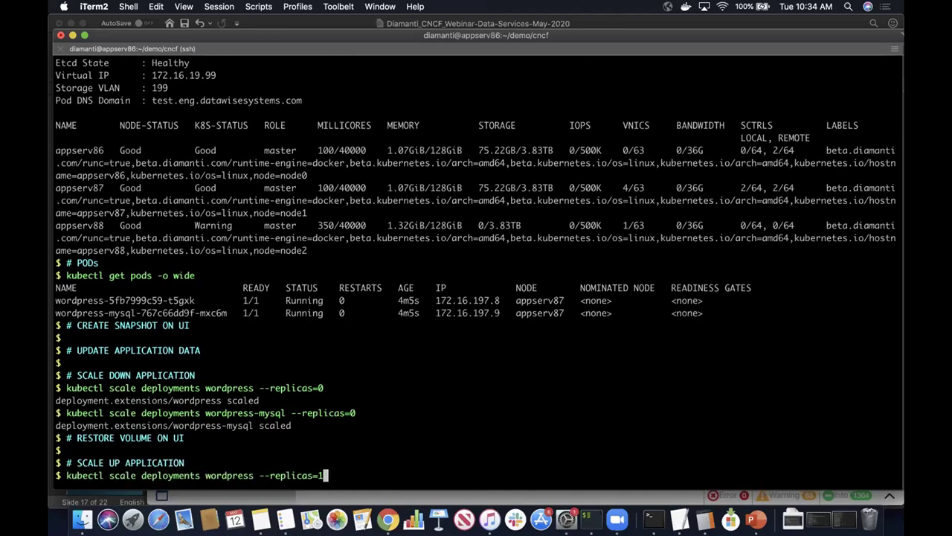
key(Return)
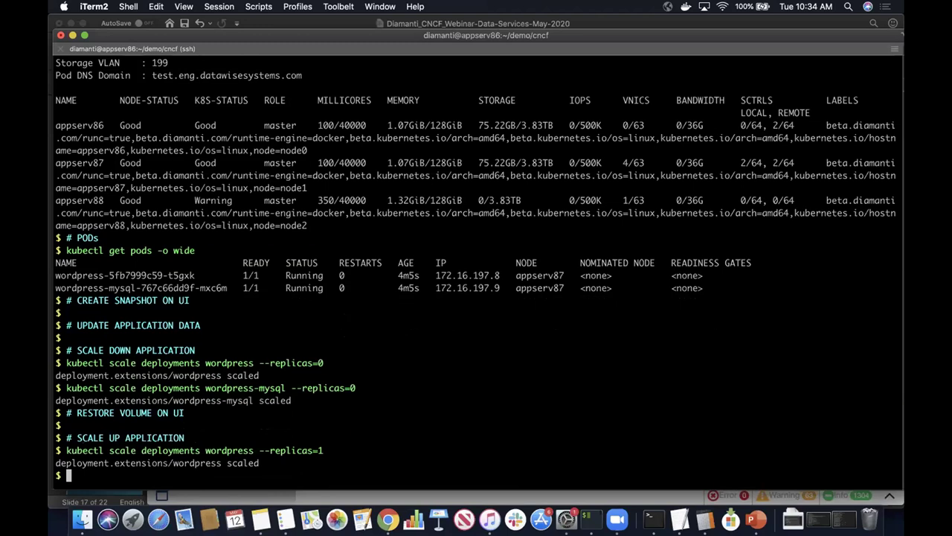
Scale the wordpress-mysql deployment to 1 replica with kubectl
text(kubectl scale deployments wordpress-mysql --repl)
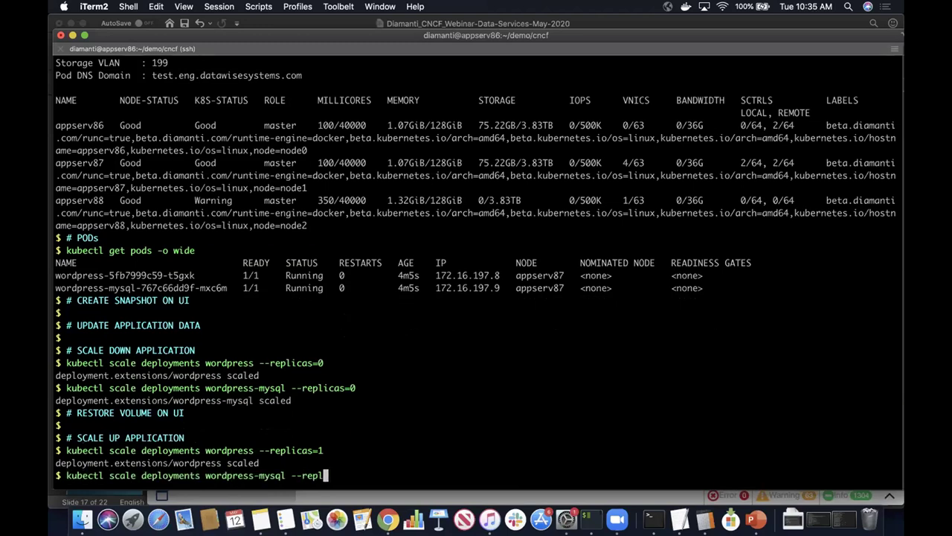
text(icas=1)
key(Return)
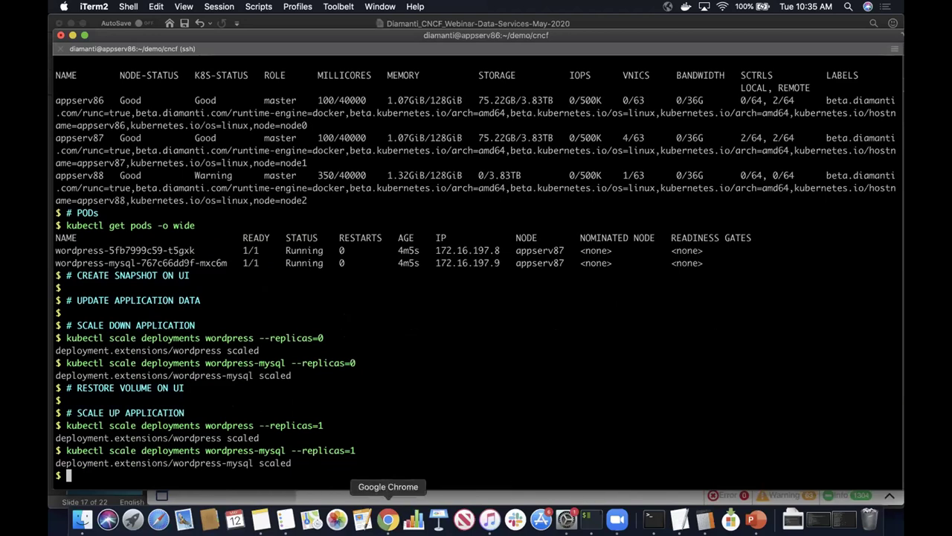
Switch to Chrome and reload the Storage Administration volumes page to check the status of both volumes
click(387, 518)
click(473, 88)
key(Return)
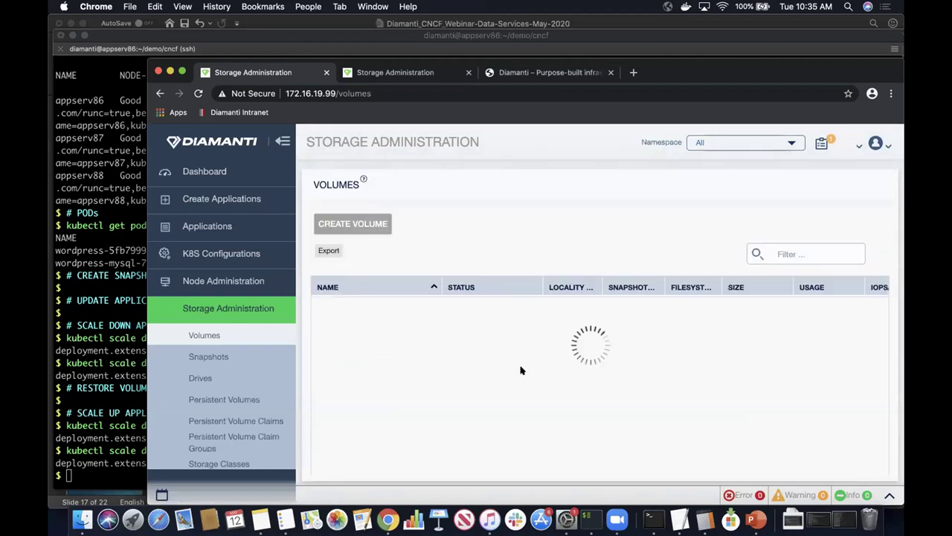
scroll(521, 378, down, 2)
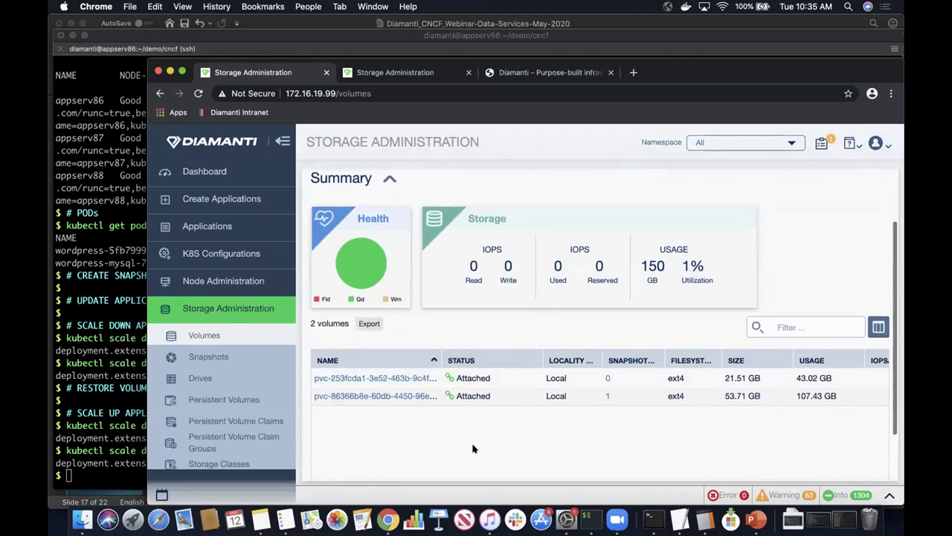
Open the WordPress site at 172.16.197.8 in a new browser tab and check its home page for the previously trashed posts
click(633, 72)
click(498, 94)
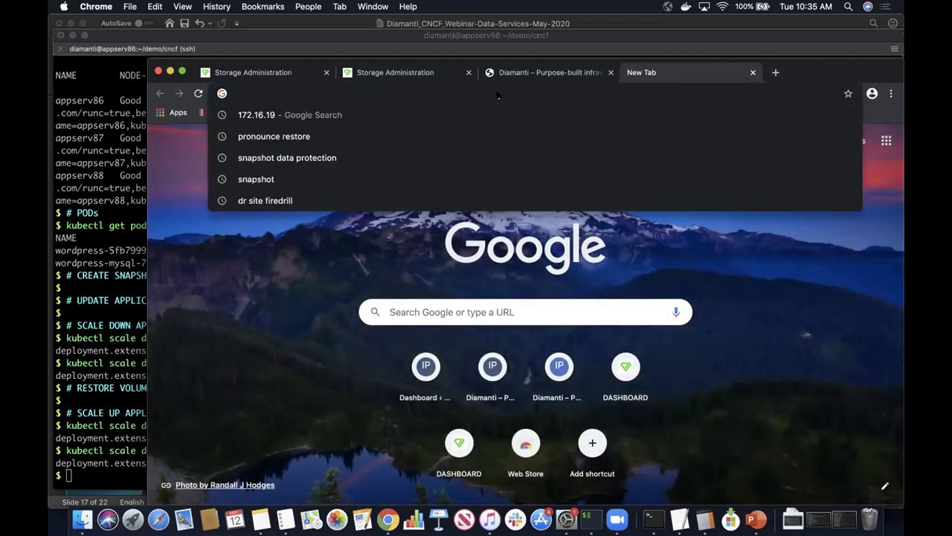
text(172.16)
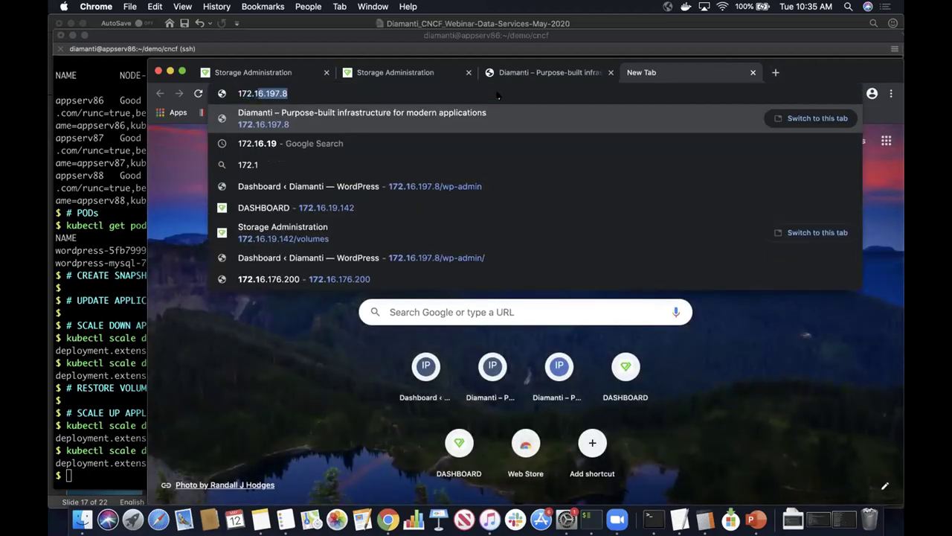
text(.)
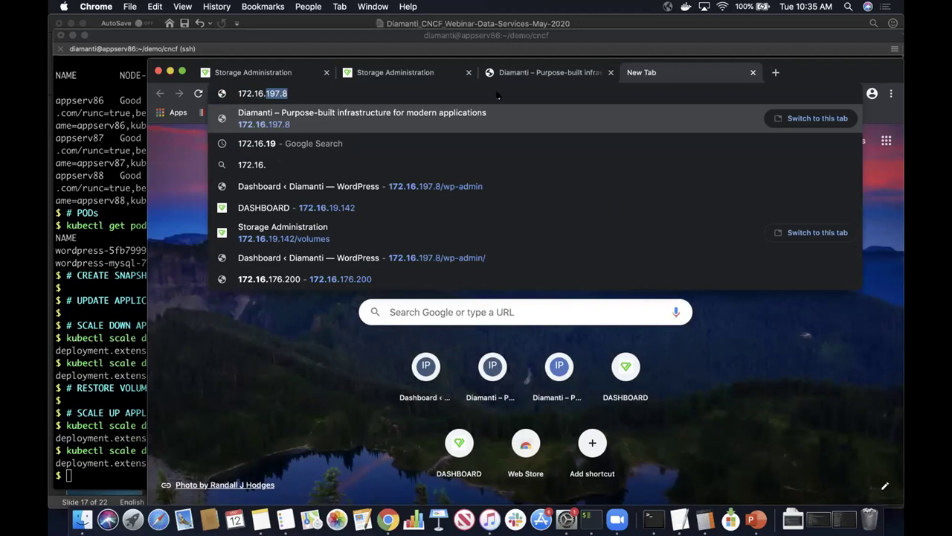
text(197.8)
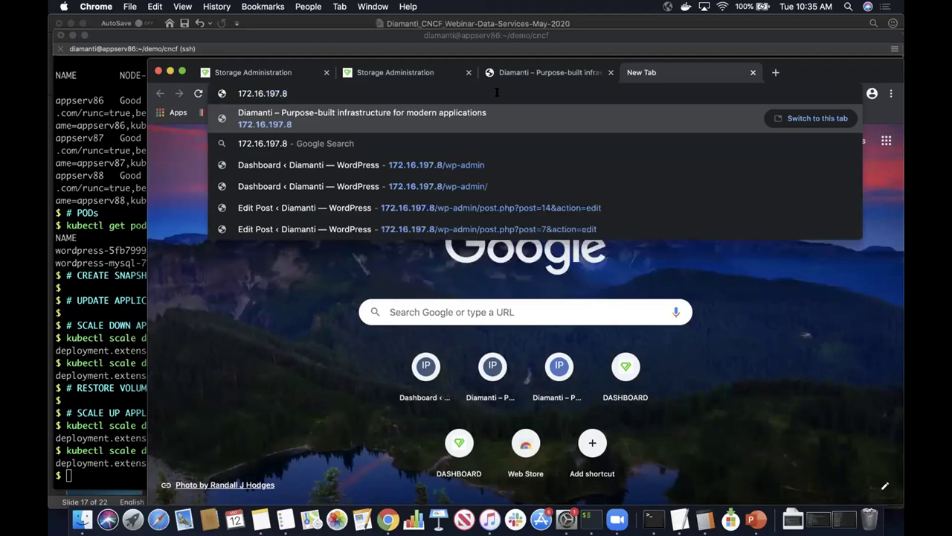
key(Return)
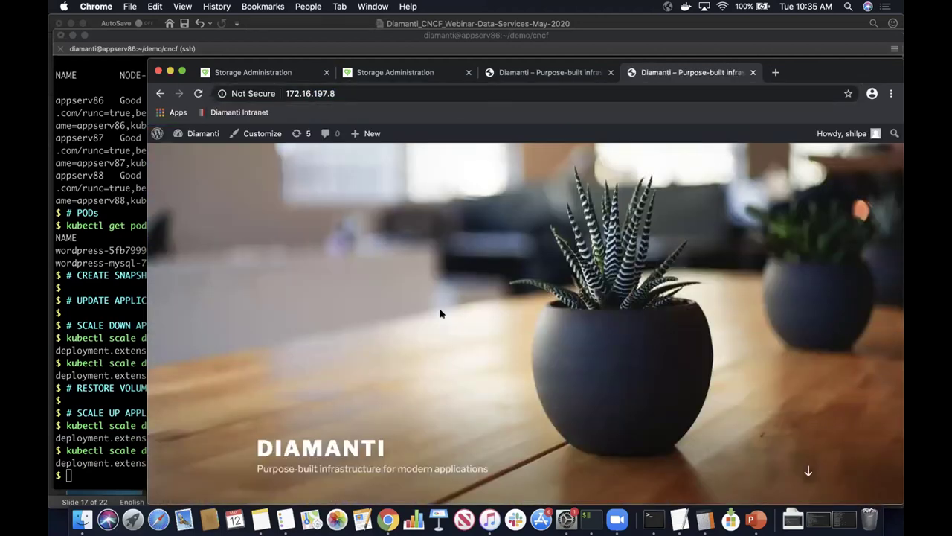
scroll(440, 313, down, 10)
scroll(440, 313, down, 2)
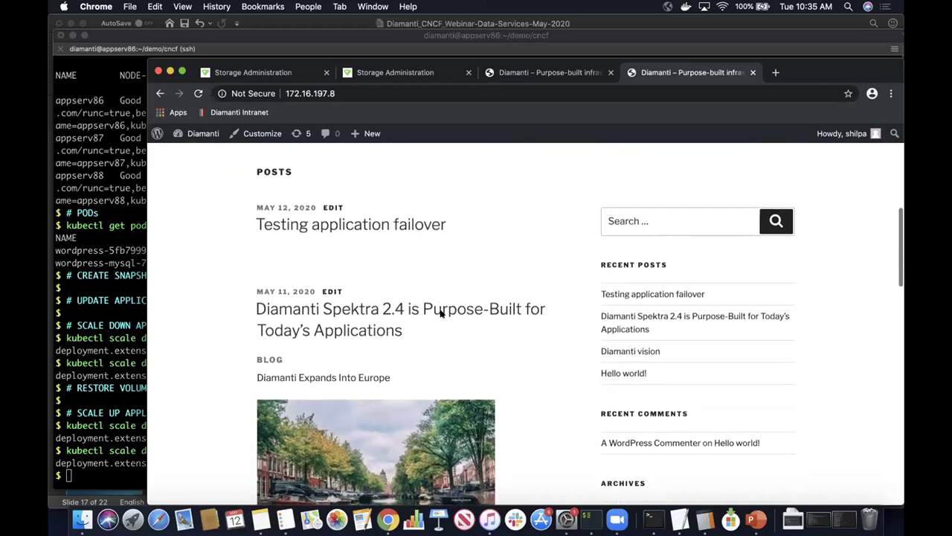
scroll(440, 312, down, 1)
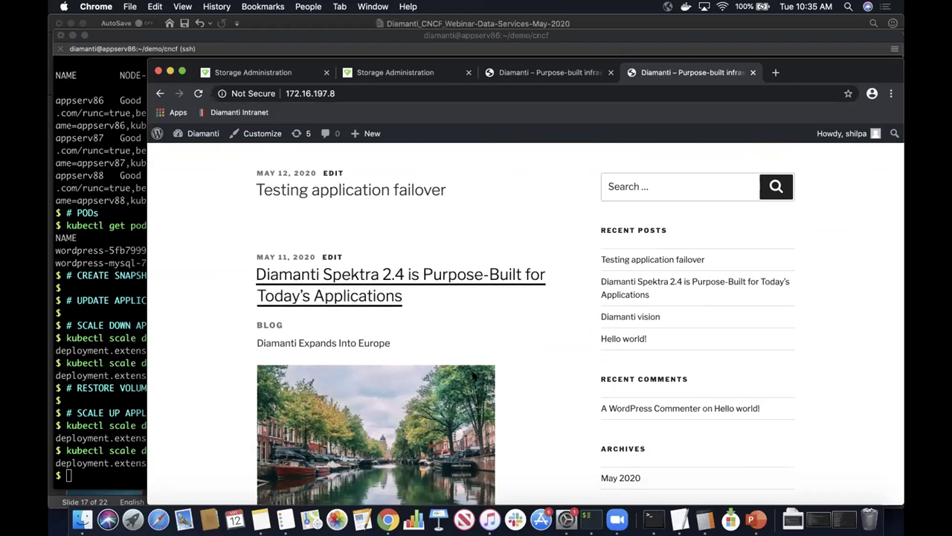
scroll(471, 391, down, 4)
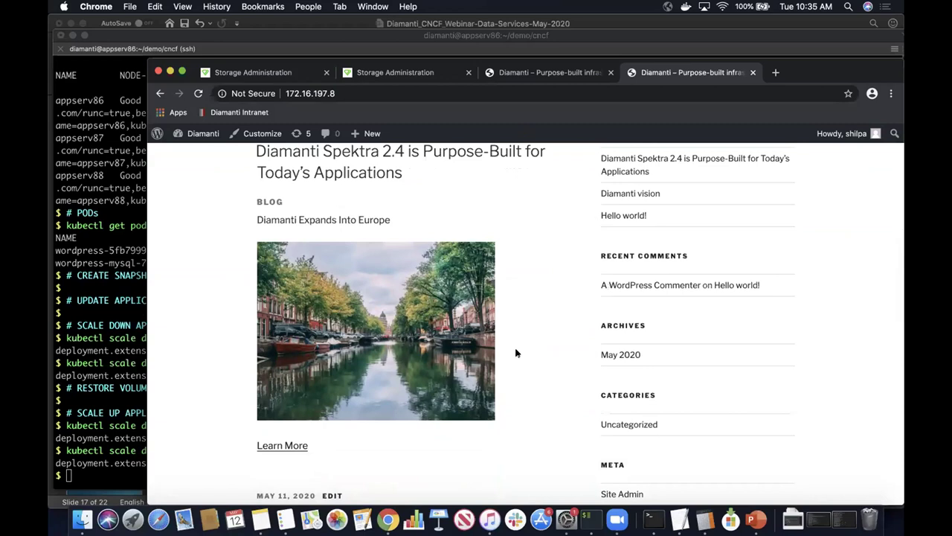
scroll(517, 352, up, 4)
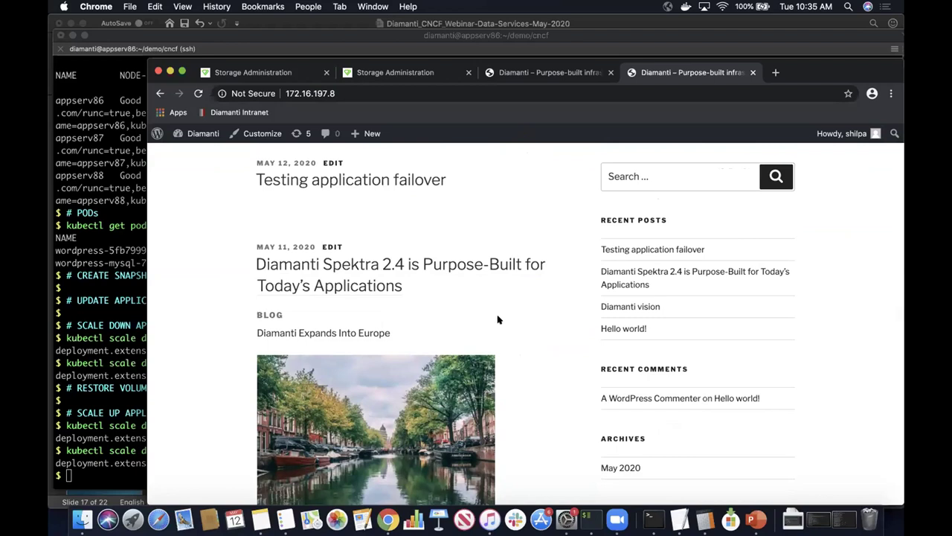
Check the remaining restored posts further down the WordPress home page
scroll(498, 320, down, 2)
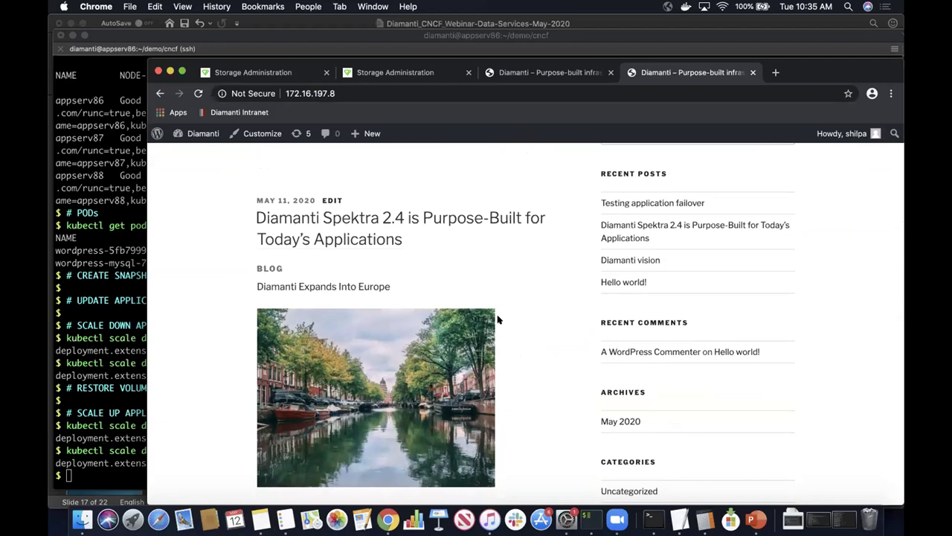
scroll(498, 319, down, 5)
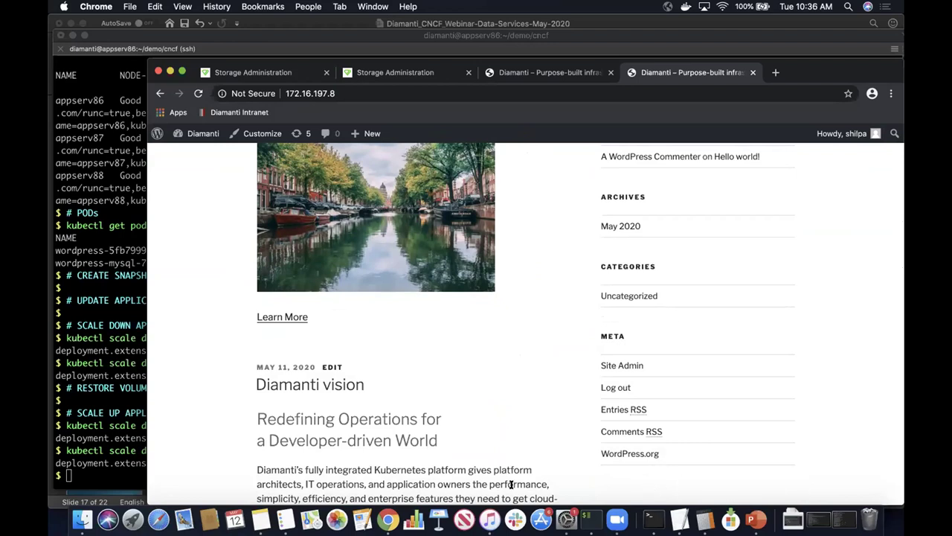
Switch to PowerPoint and play the slide show from slide 18, "Disaster Recovery with Replication Across Clusters"
click(756, 520)
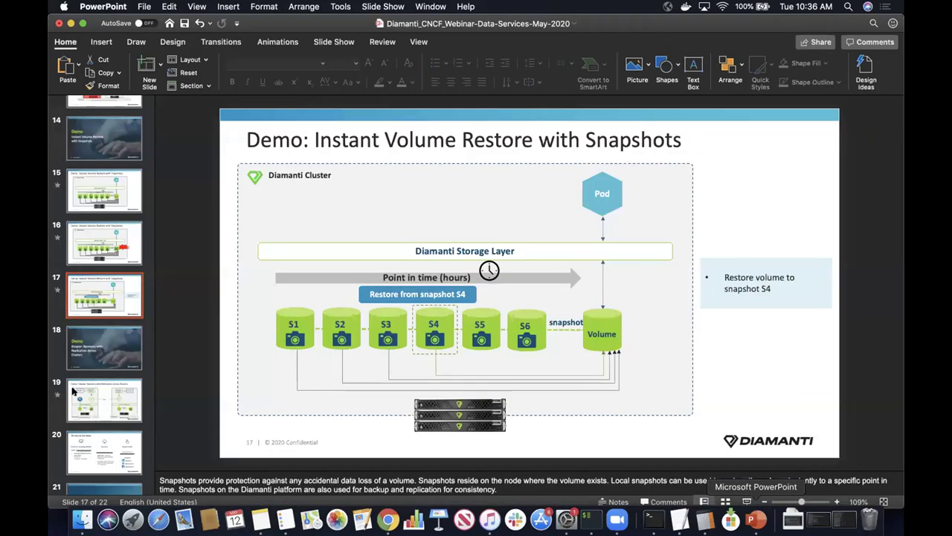
click(104, 353)
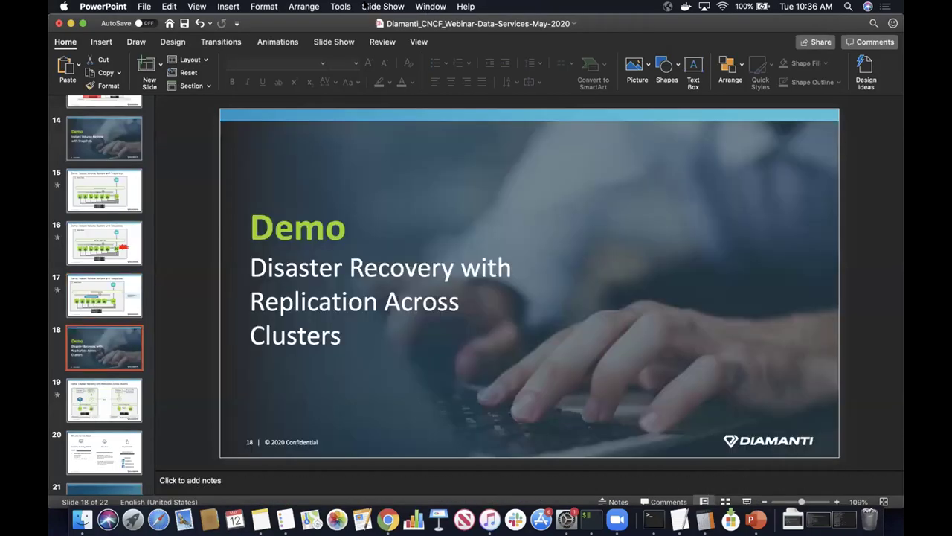
click(374, 7)
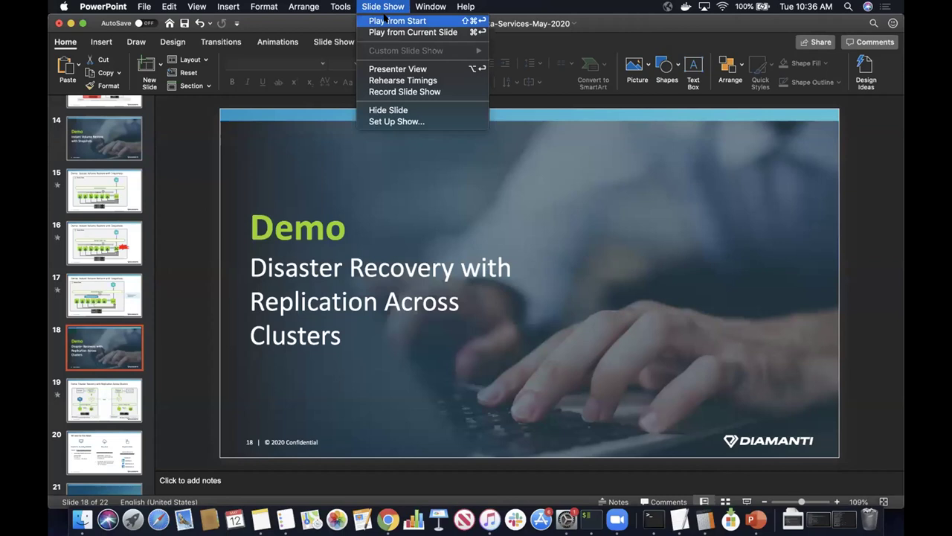
click(394, 33)
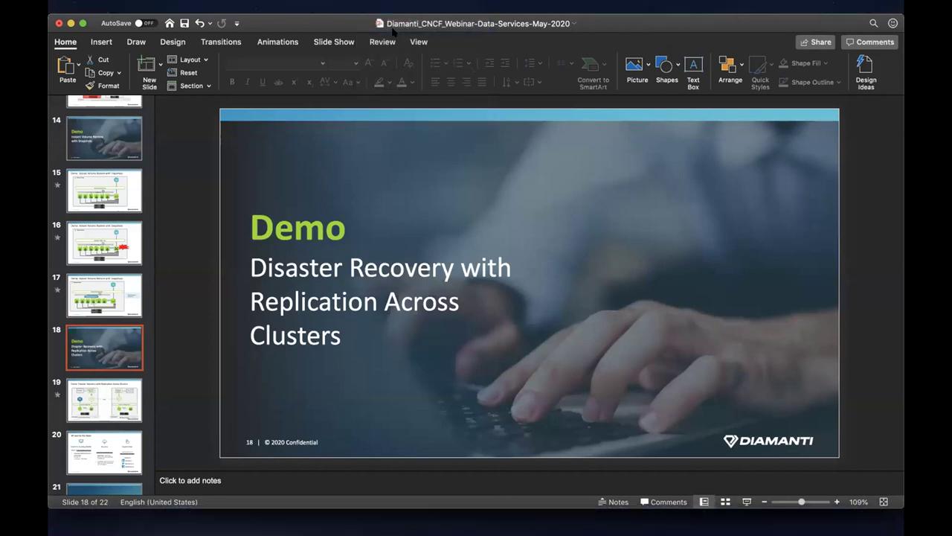
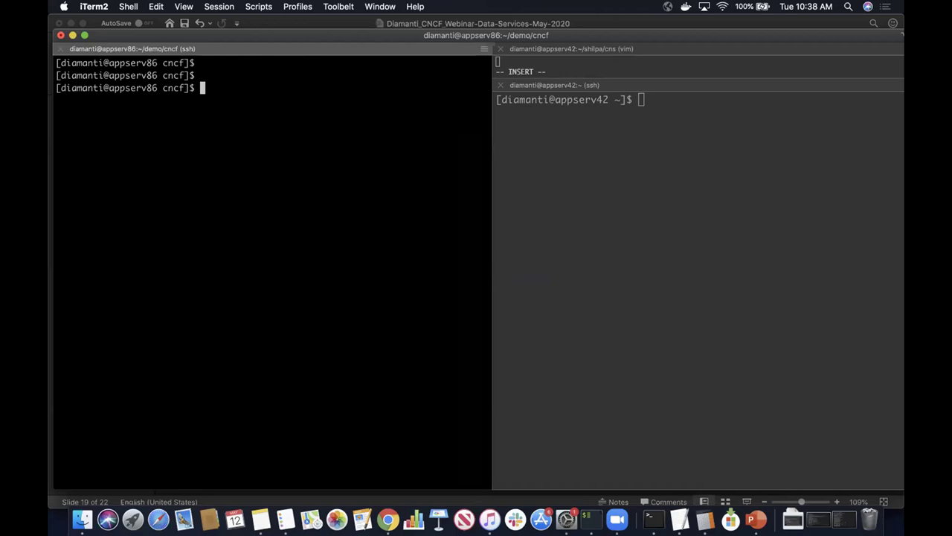
Run dctl cluster status in the appserv42 terminal session to check the second cluster
click(708, 279)
text(dc)
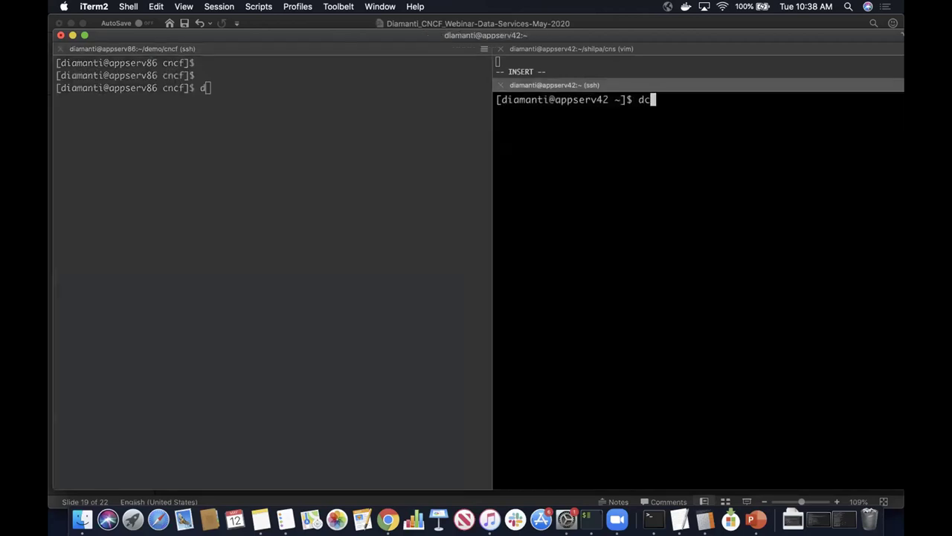
text(tl cluster status)
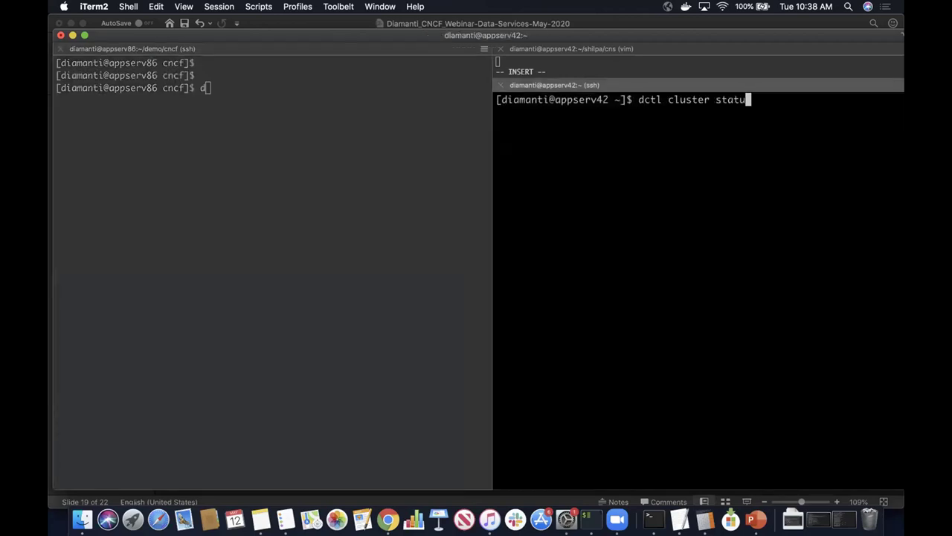
key(Return)
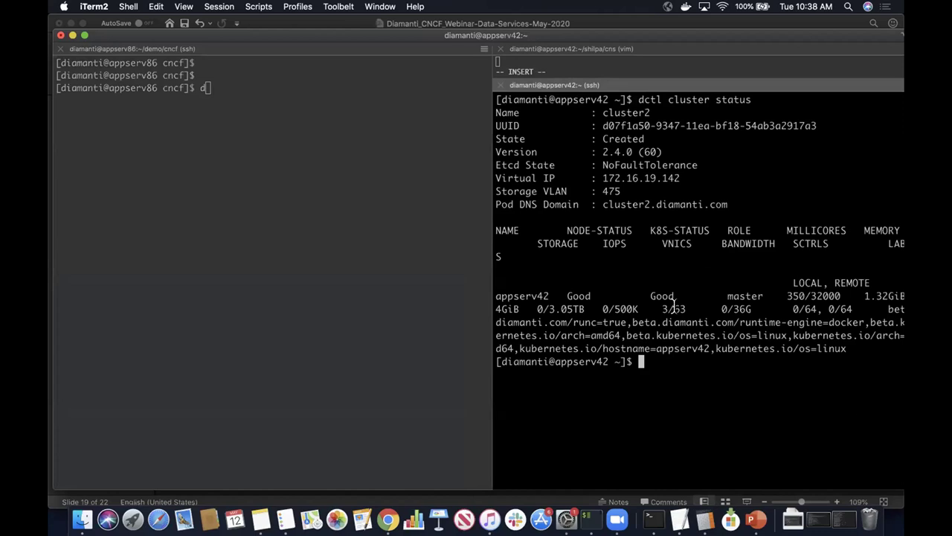
List the pods, persistent volumes and persistent volume claims on appserv42 with kubectl get pods, pv and pvc
text(kubectl get pods)
key(Return)
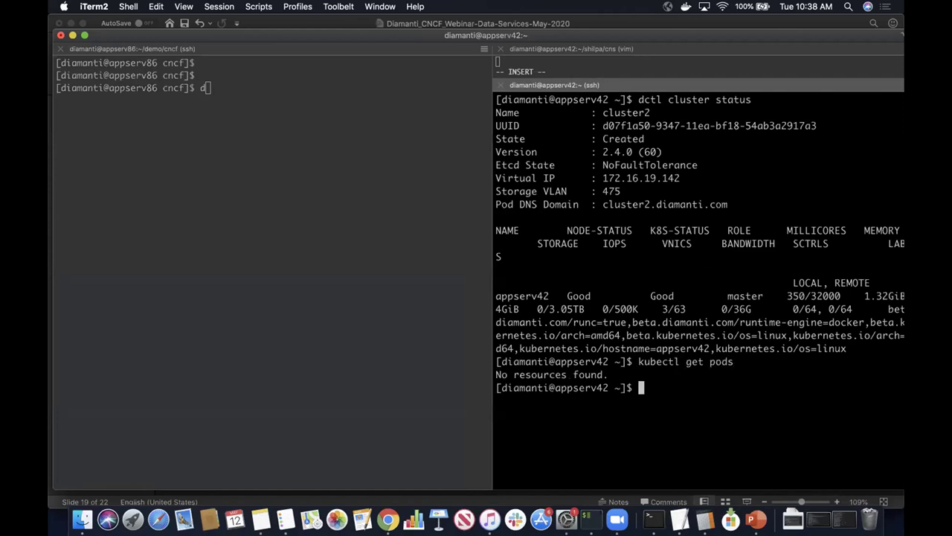
key(Up)
key(BackSpace)
key(BackSpace)
key(BackSpace)
text(v)
key(Return)
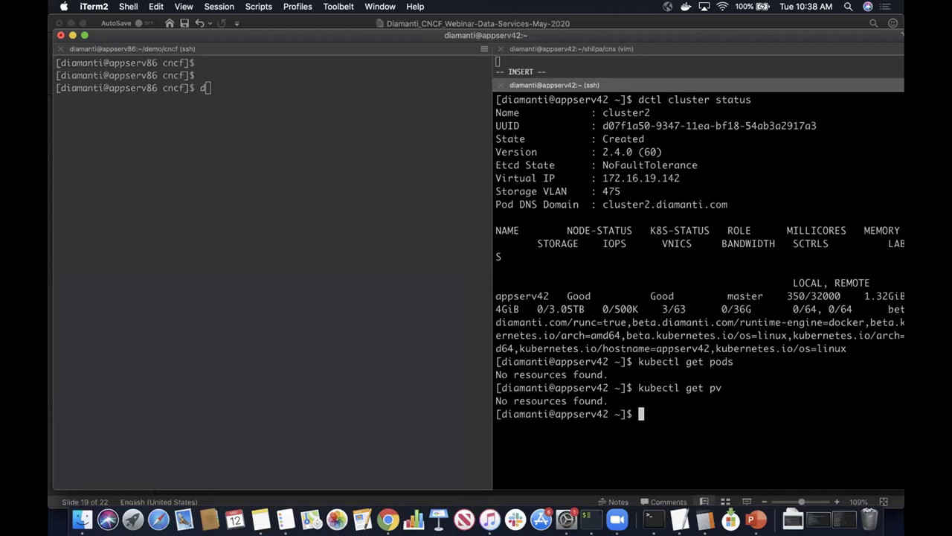
key(Up)
text(c)
key(Return)
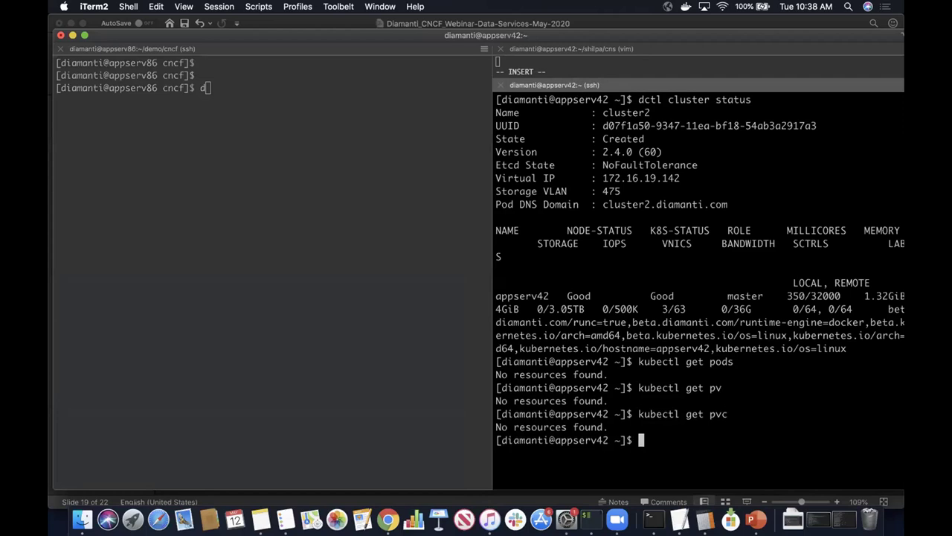
List the pods and persistent volume claims on appserv86 with kubectl get pods and kubectl get pvc
click(341, 295)
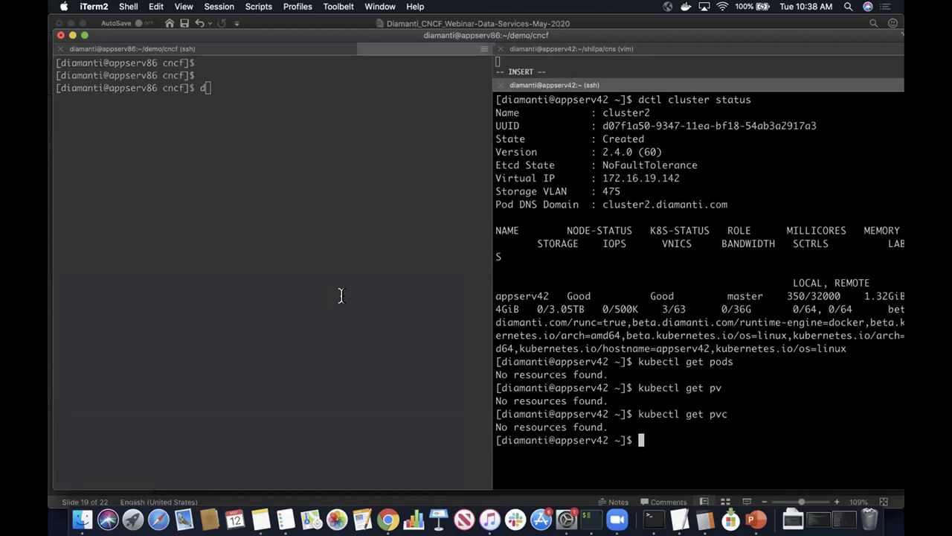
text(d)
key(BackSpace)
text(kub)
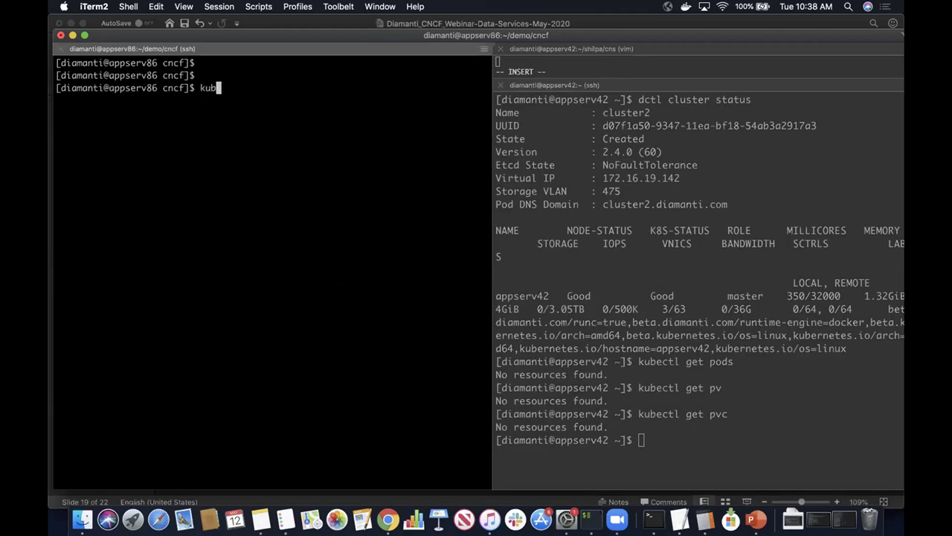
text(ectl get pods)
key(Return)
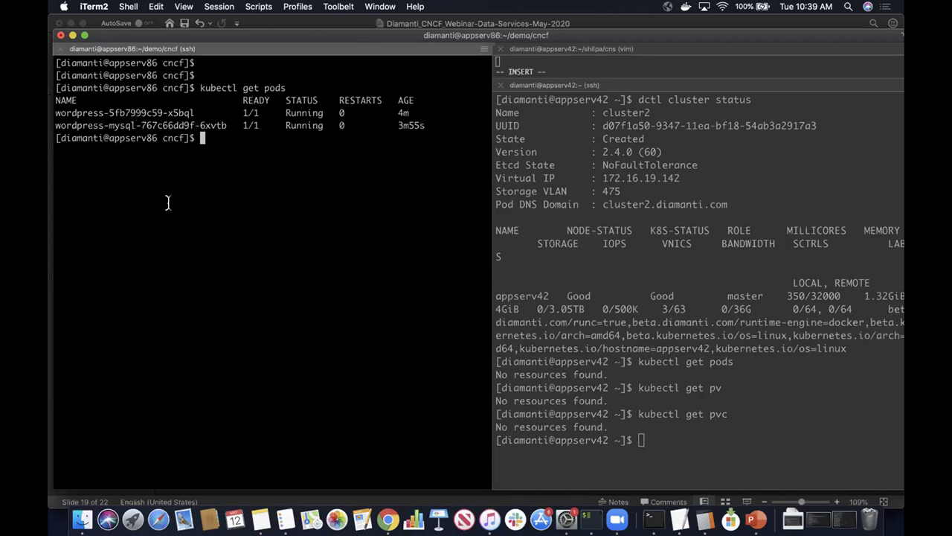
text(kubectl get pvc)
key(Return)
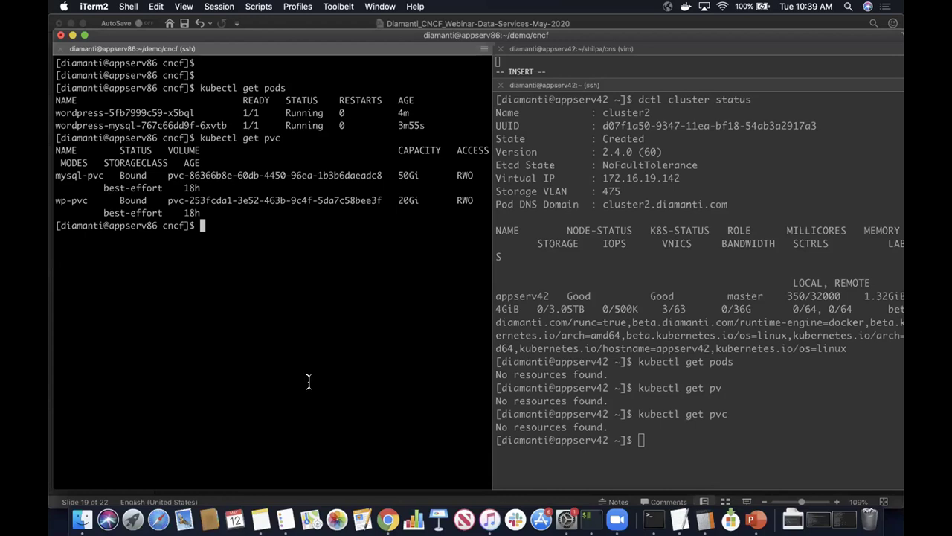
Switch to Chrome and check the volumes list in the second cluster's Storage Administration at 172.16.19.142/volumes
click(387, 519)
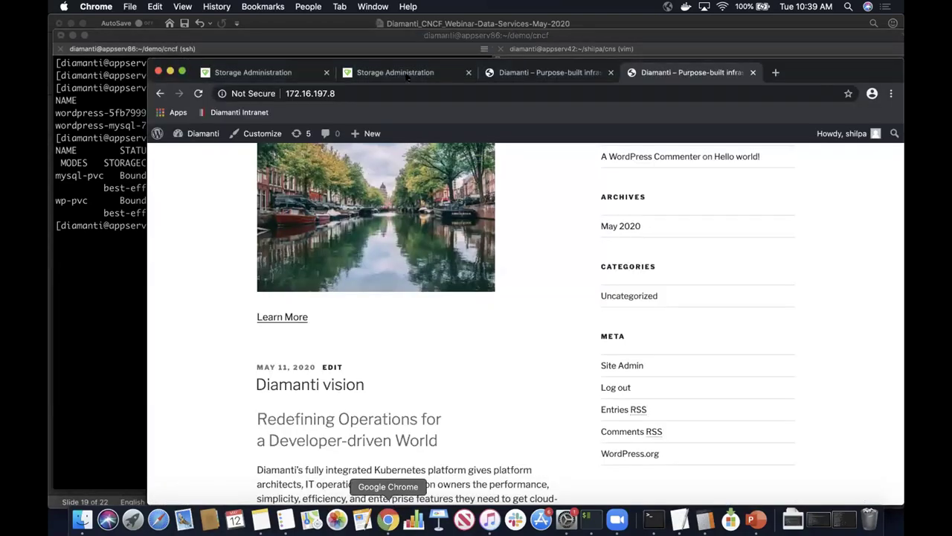
click(408, 74)
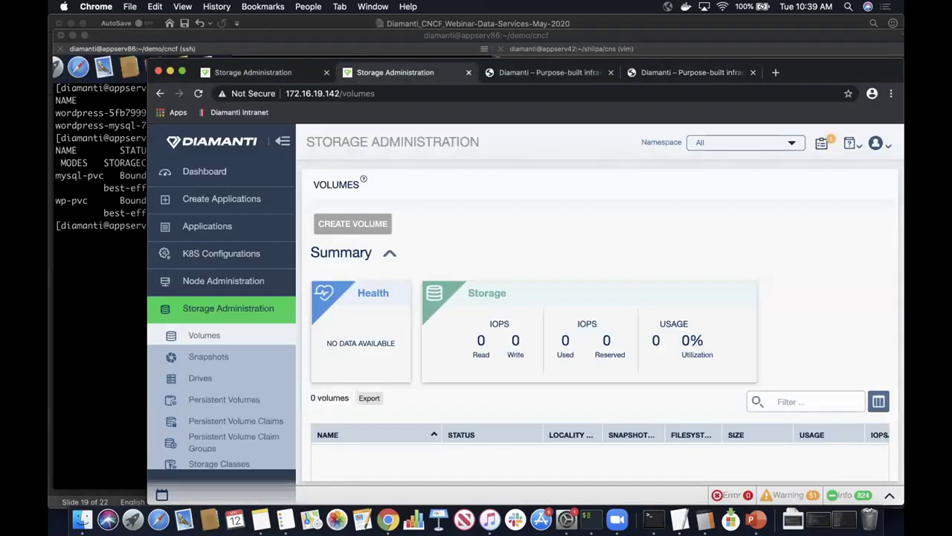
click(108, 247)
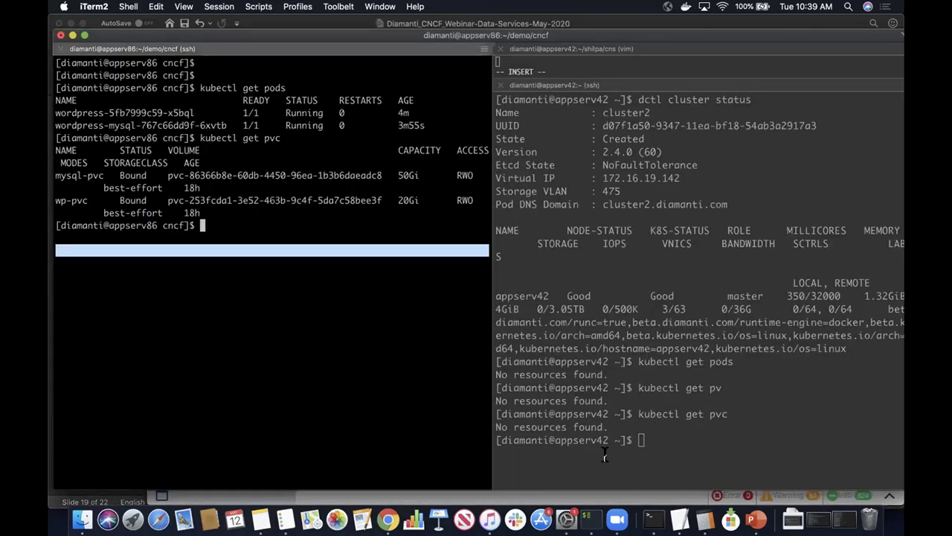
click(388, 518)
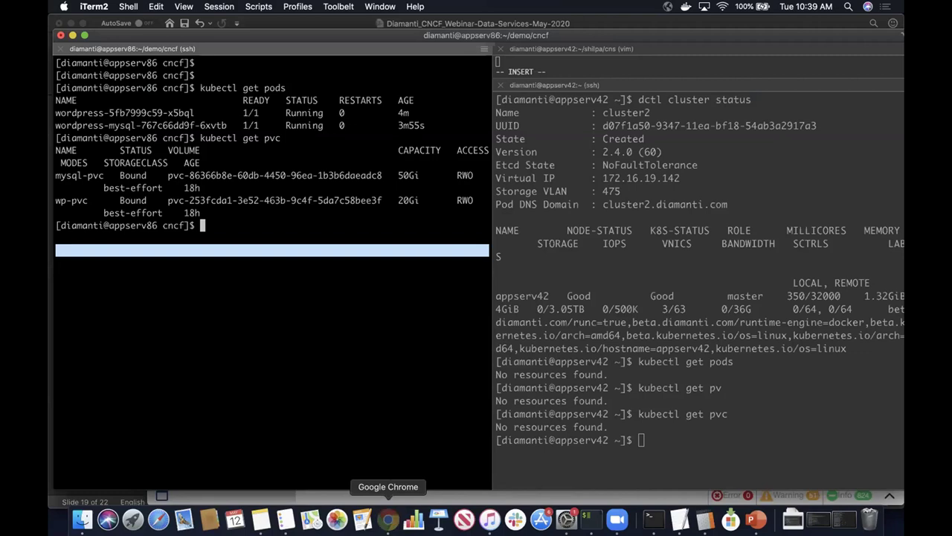
click(397, 94)
key(Return)
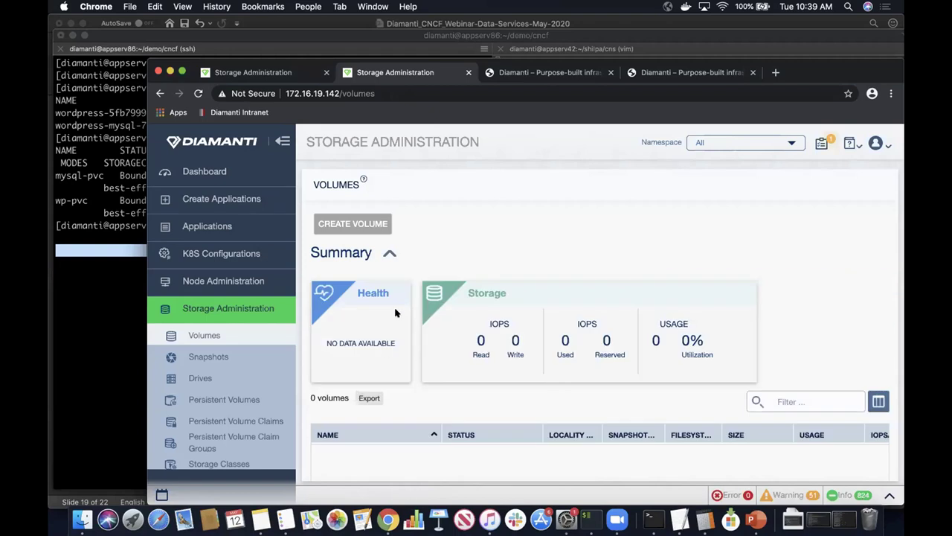
scroll(392, 313, down, 4)
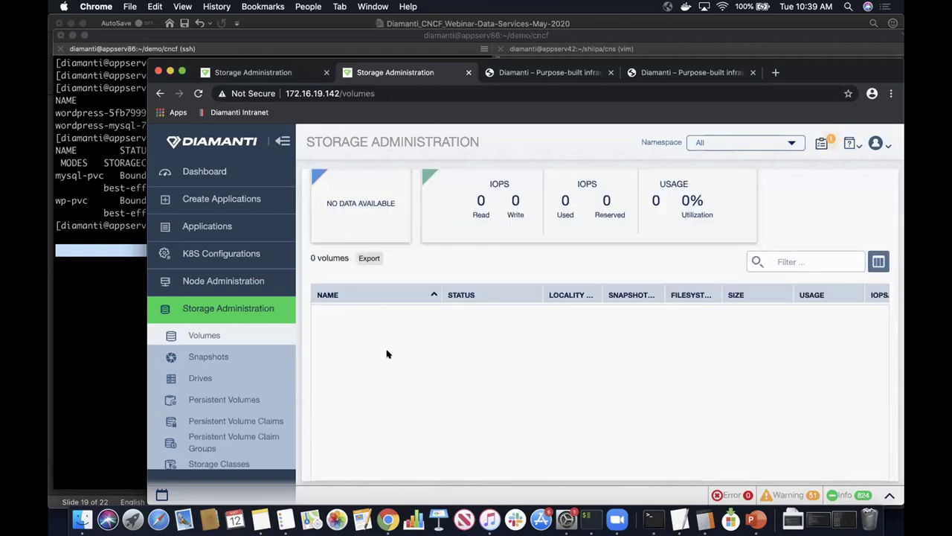
Create a persistent volume claim named mysql-pvc with 50 Gi of storage on the second cluster
click(252, 422)
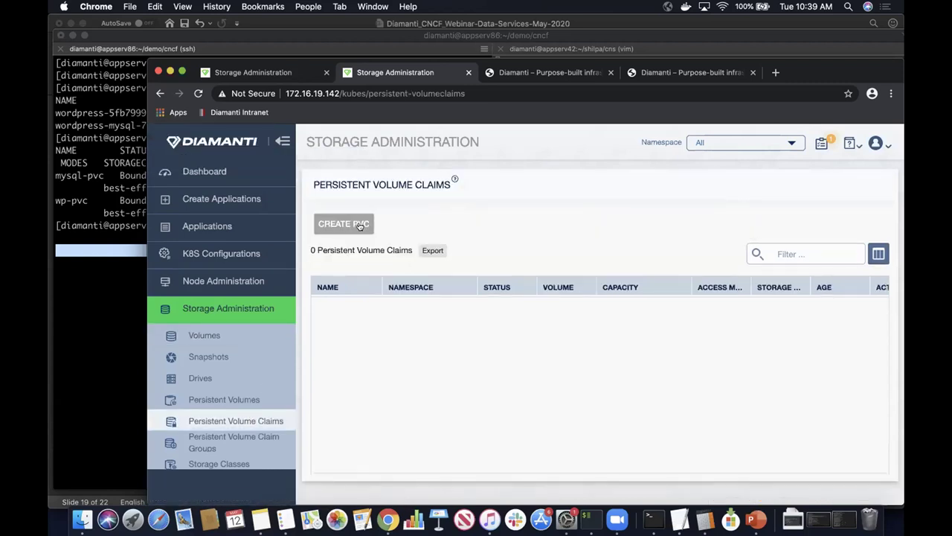
click(359, 225)
click(443, 258)
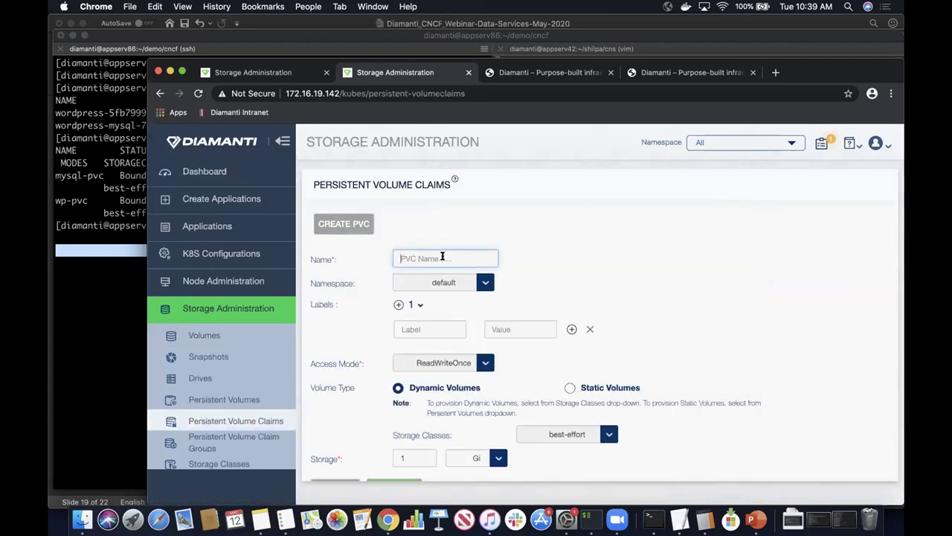
text(mysql-pvc)
scroll(554, 333, down, 2)
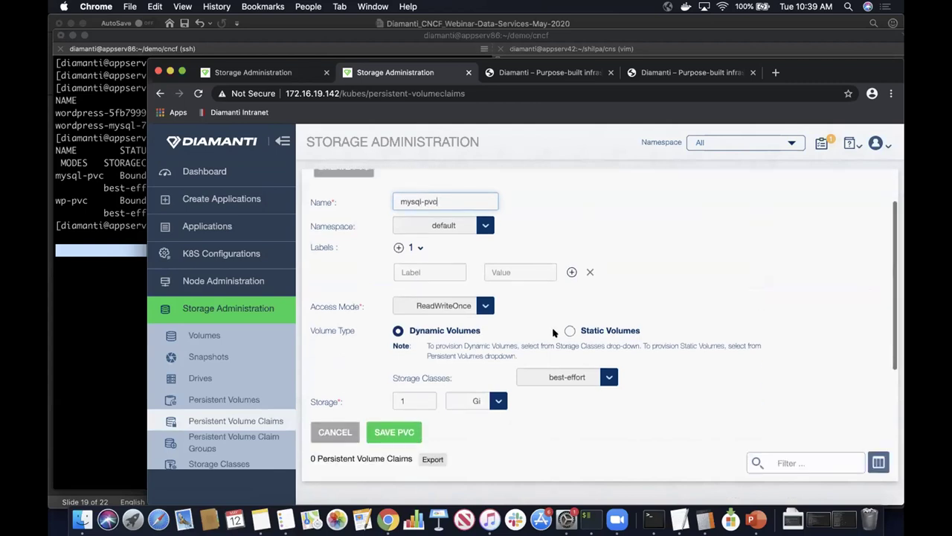
click(416, 400)
key(BackSpace)
text(50)
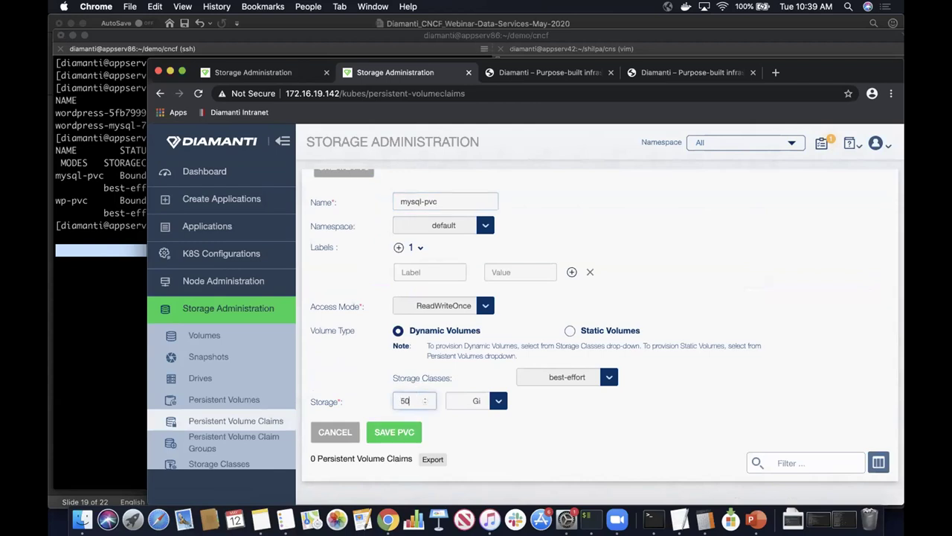
click(395, 435)
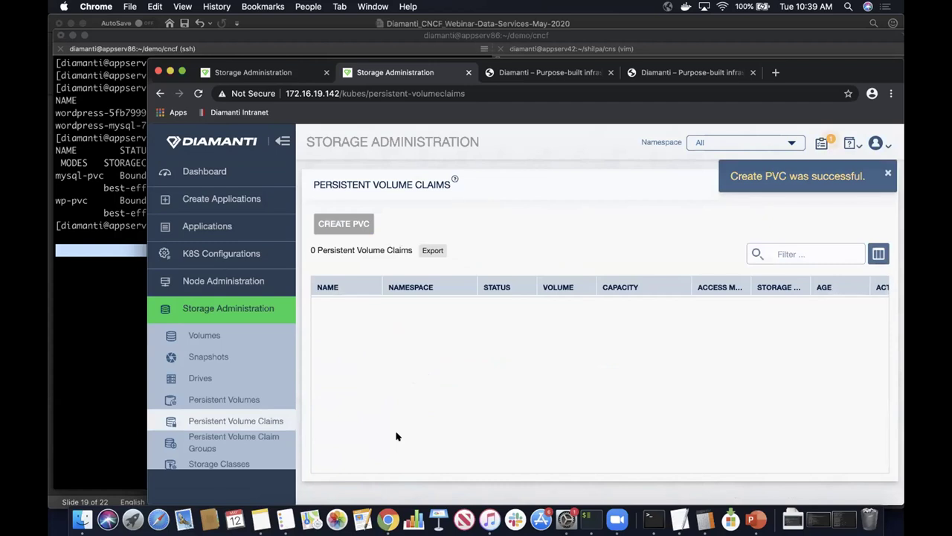
Create a second persistent volume claim named wp-pvc with 20 Gi of storage
click(352, 225)
click(431, 258)
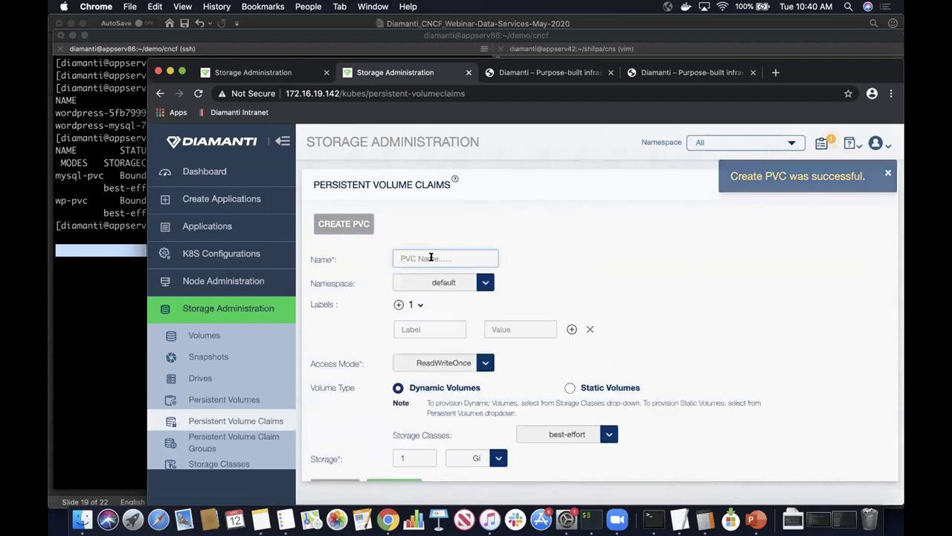
text(wp-pvc)
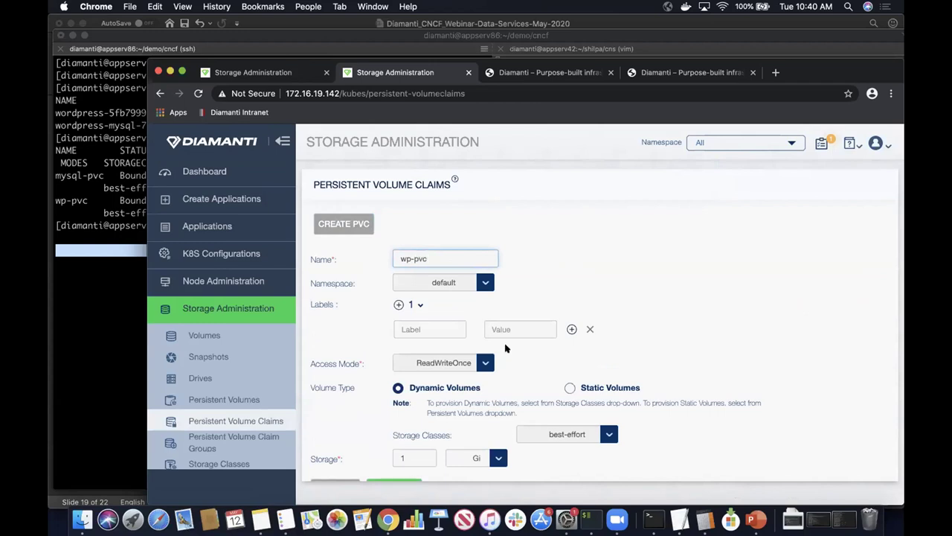
scroll(413, 400, down, 3)
click(413, 400)
text(20)
click(396, 429)
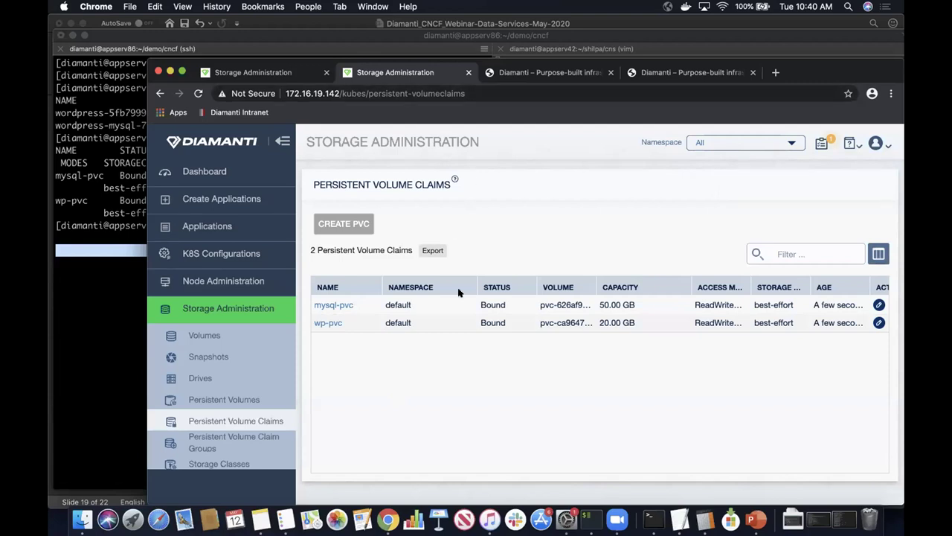
Start a replication object named target on the second cluster, with role target and local endpoint target-endpoint
scroll(247, 365, down, 3)
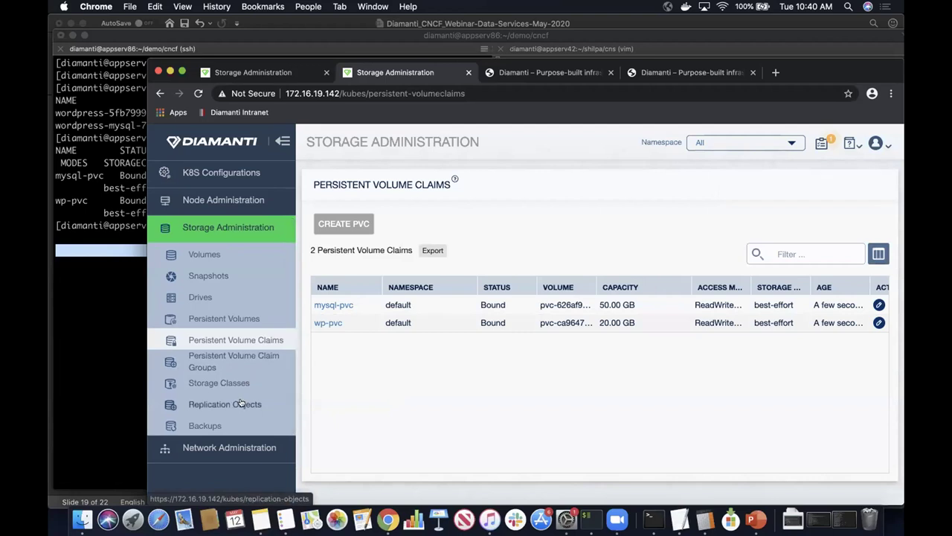
click(240, 403)
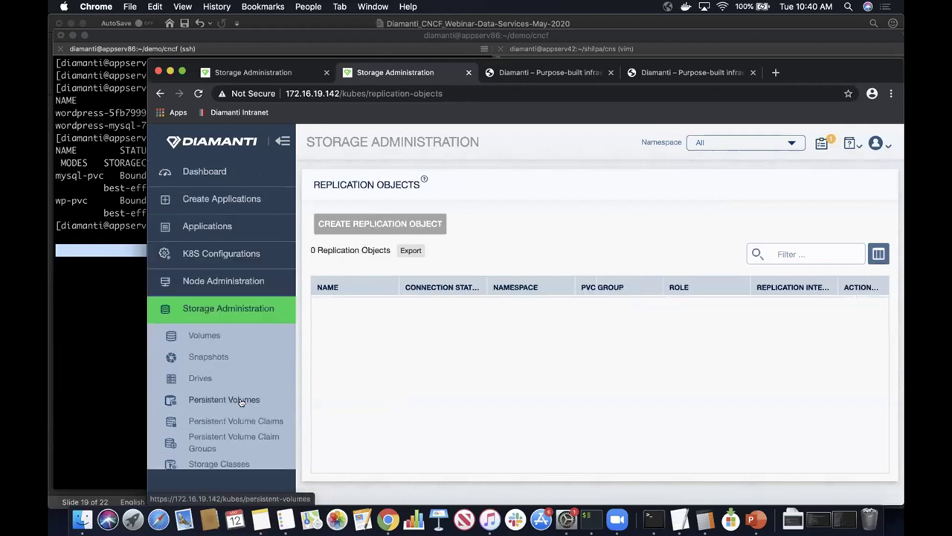
click(400, 223)
click(462, 258)
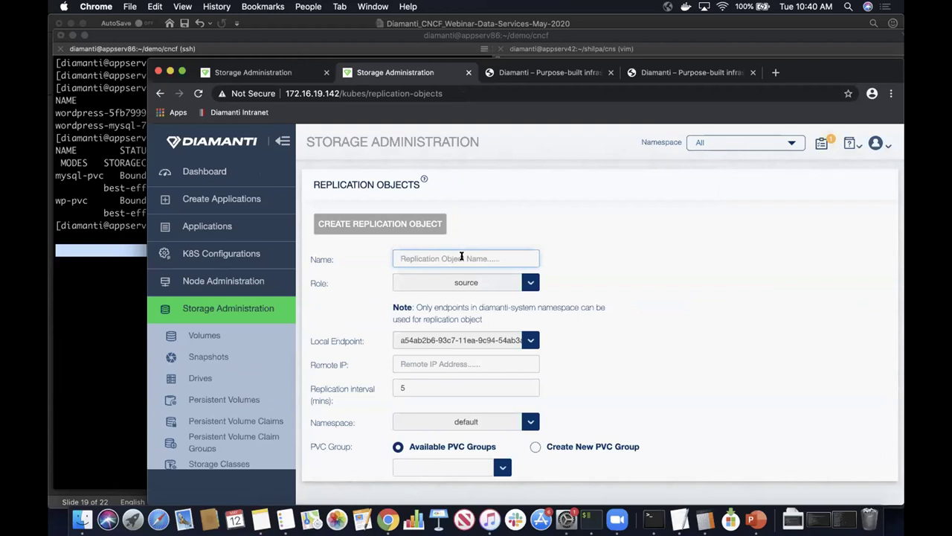
text(target)
click(532, 281)
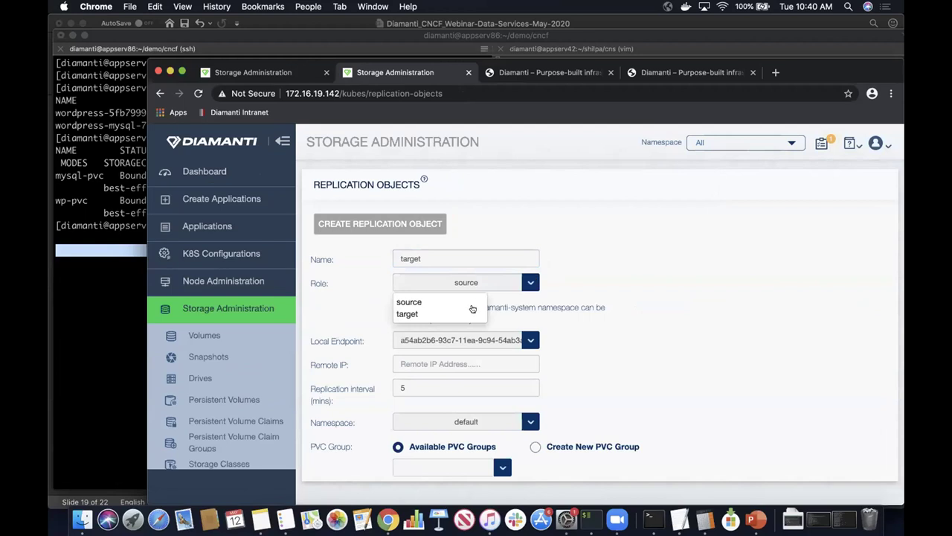
click(469, 313)
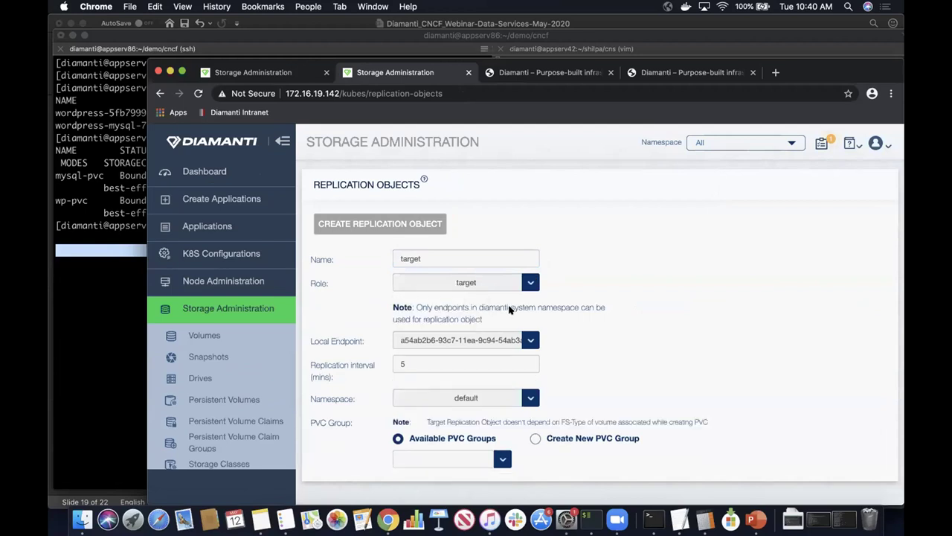
click(529, 340)
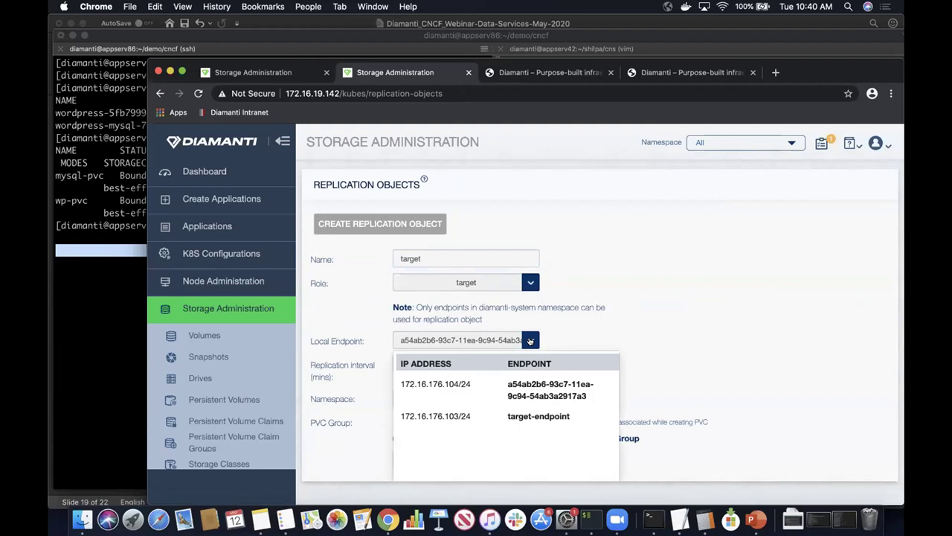
click(439, 418)
Assign a new PVC group named group1 containing mysql-pvc and wp-pvc to the target replication object and save it
scroll(535, 349, down, 3)
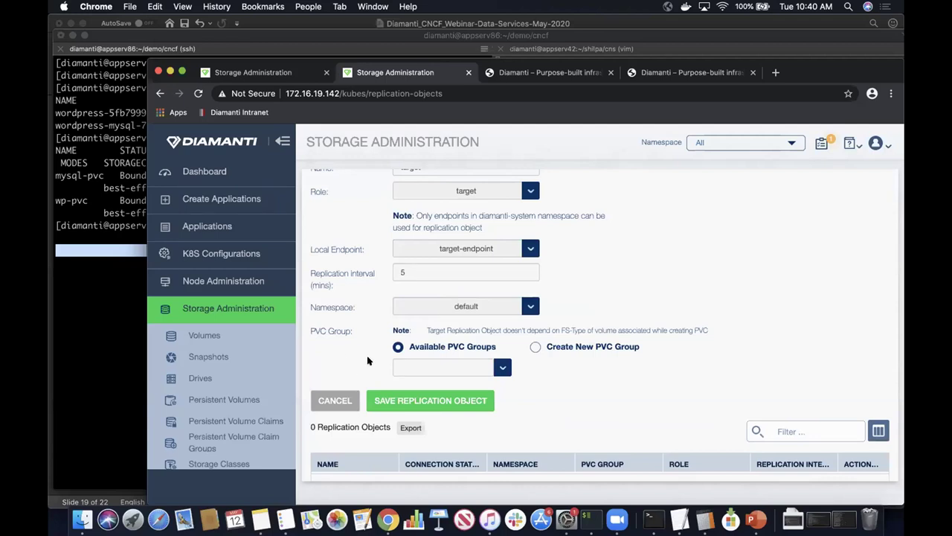
click(535, 346)
click(484, 382)
text(group1)
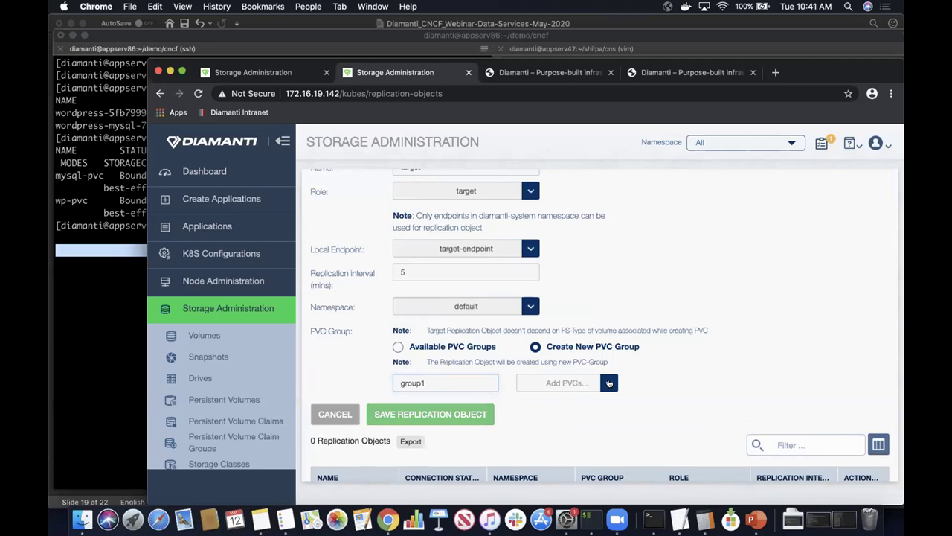
click(608, 382)
click(527, 427)
click(528, 447)
scroll(654, 424, down, 3)
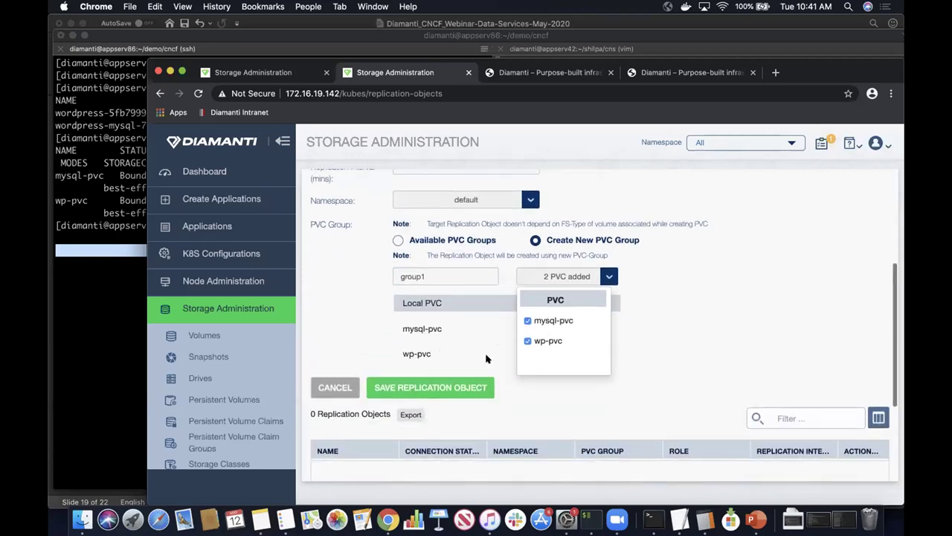
click(463, 389)
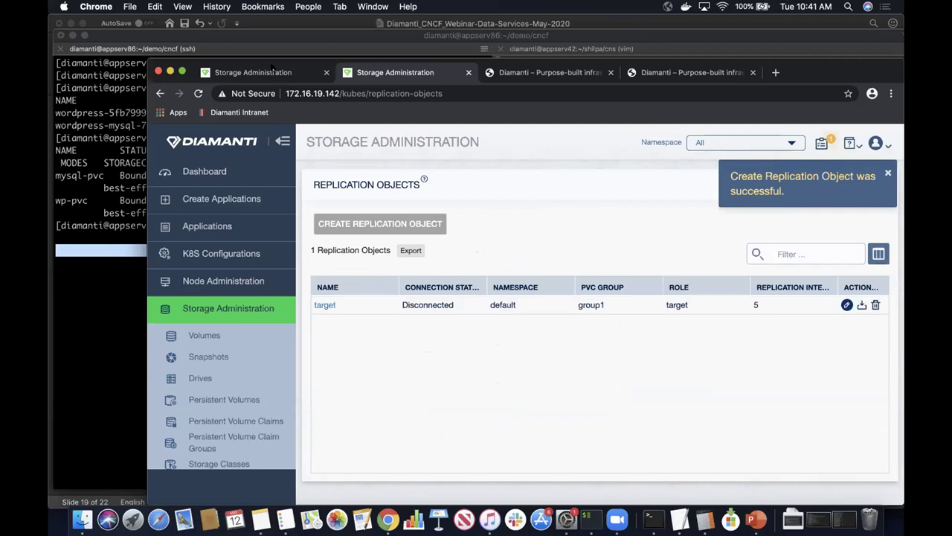
On the first cluster at 172.16.19.99, start a replication object named source with local endpoint source-endpoint and remote IP 172.16.176.103
click(274, 72)
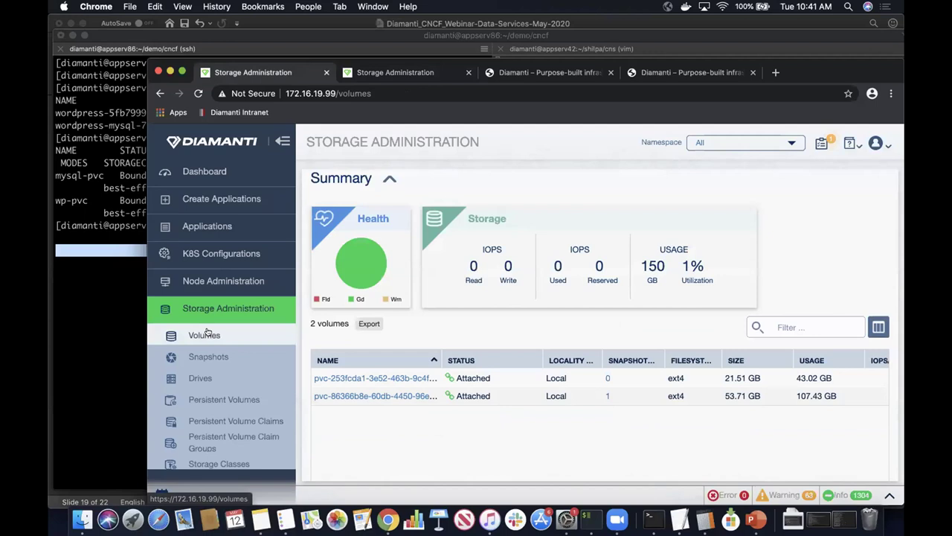
scroll(234, 357, down, 4)
click(240, 360)
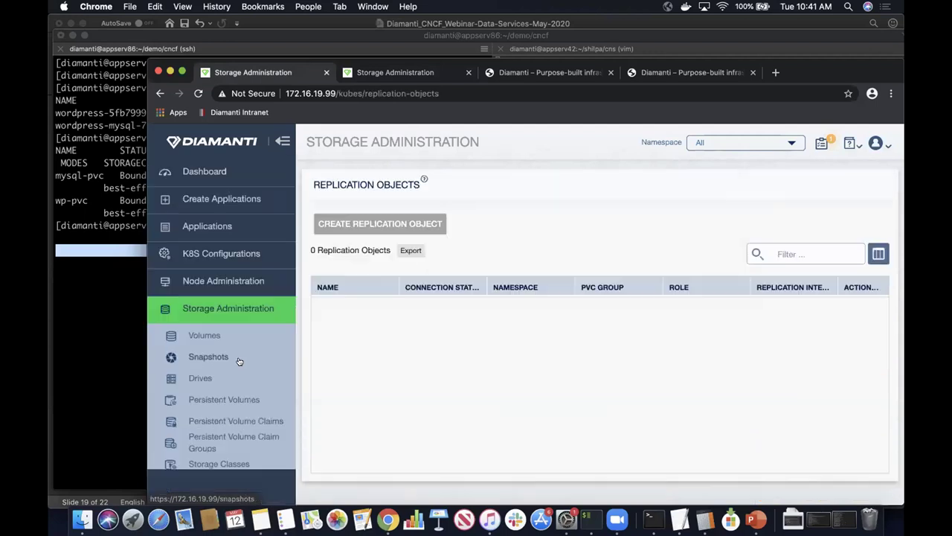
click(391, 222)
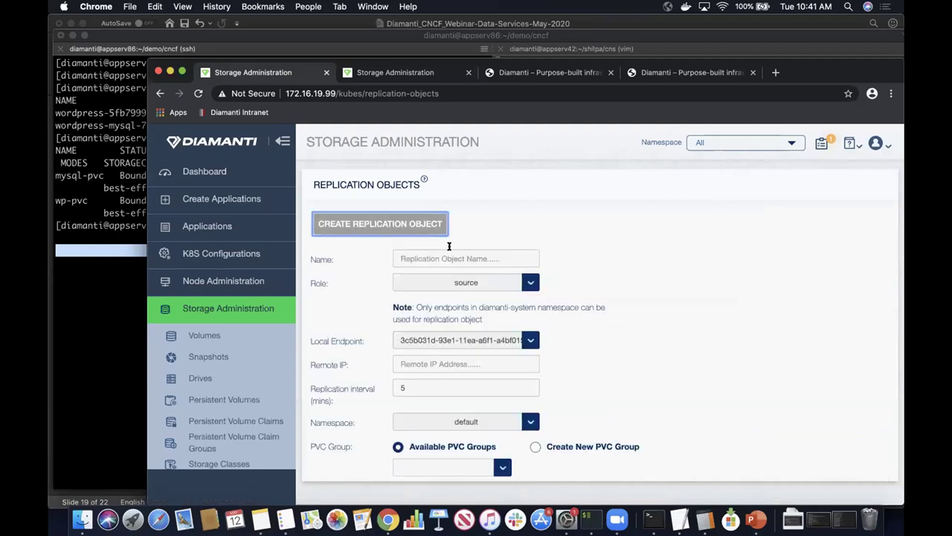
click(446, 258)
text(source)
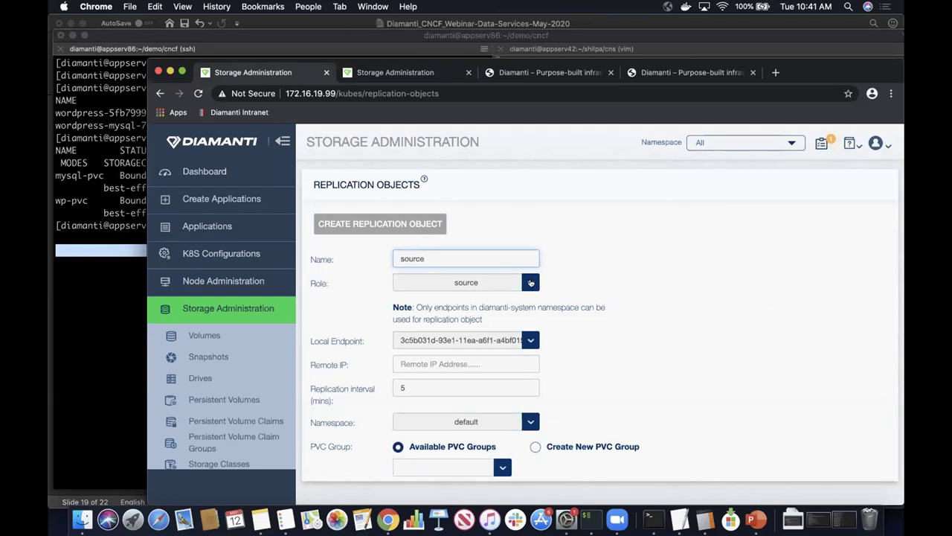
click(531, 340)
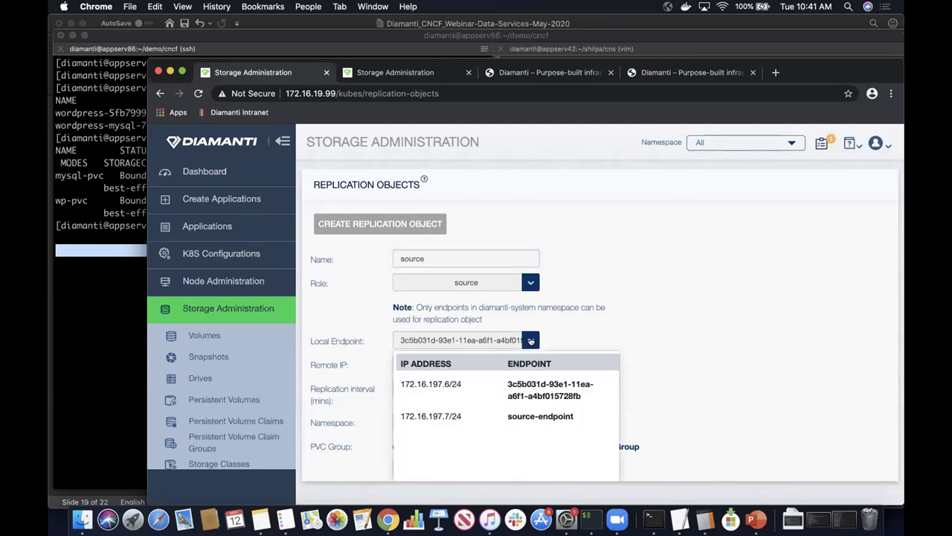
click(458, 418)
click(487, 363)
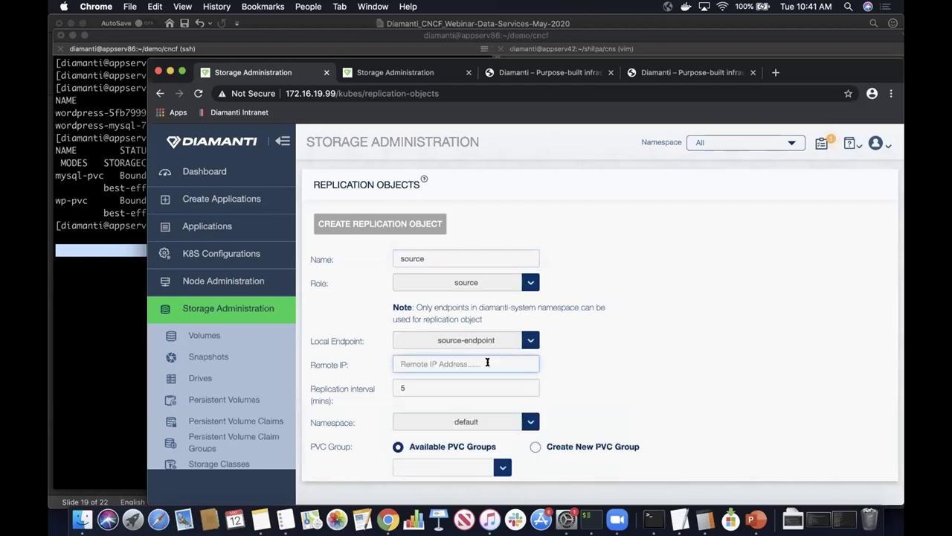
text(172.16.176.103)
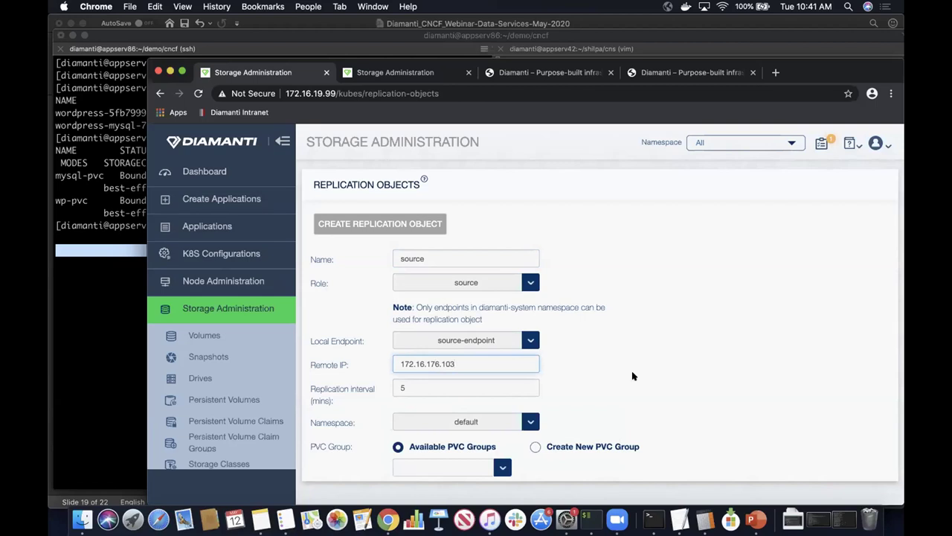
Add mysql-pvc and wp-pvc to a new PVC group named group1 for the source replication object and save it
scroll(632, 377, down, 3)
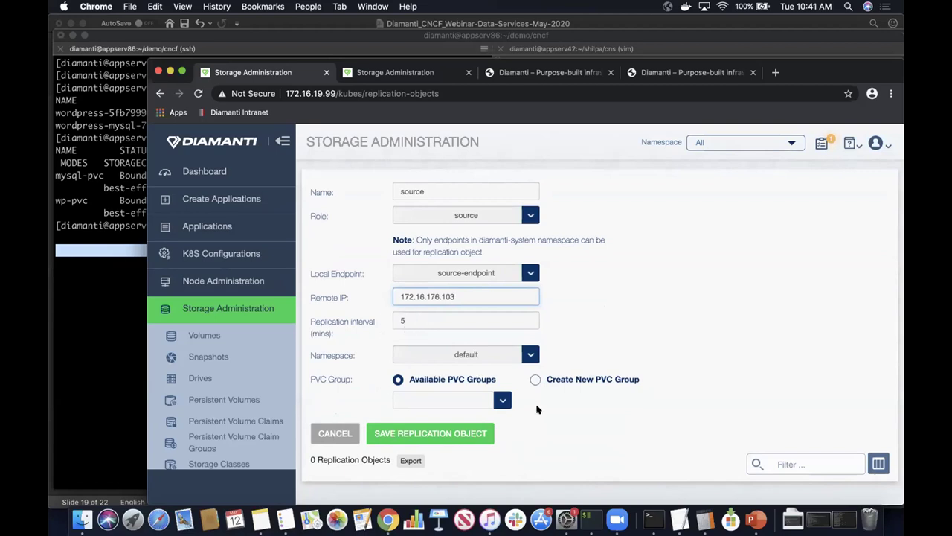
click(535, 379)
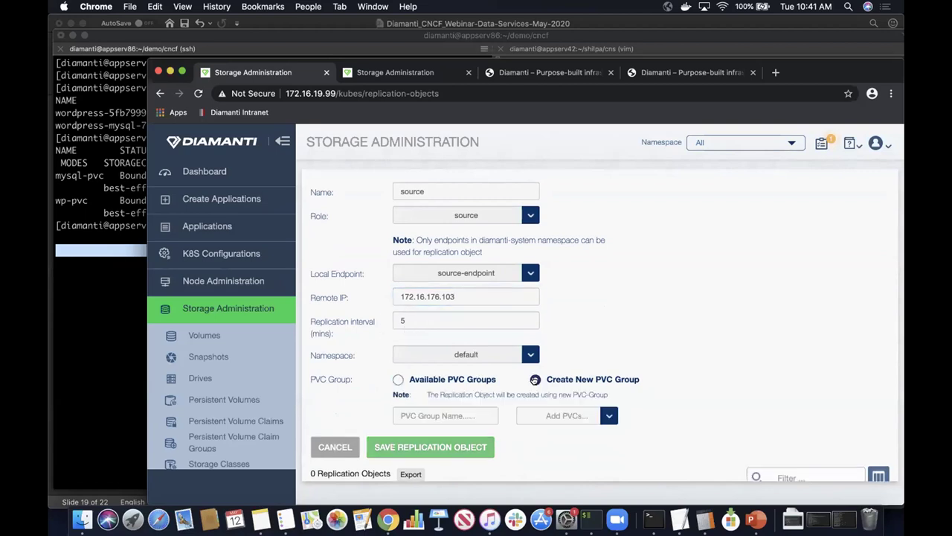
click(487, 413)
text(group1)
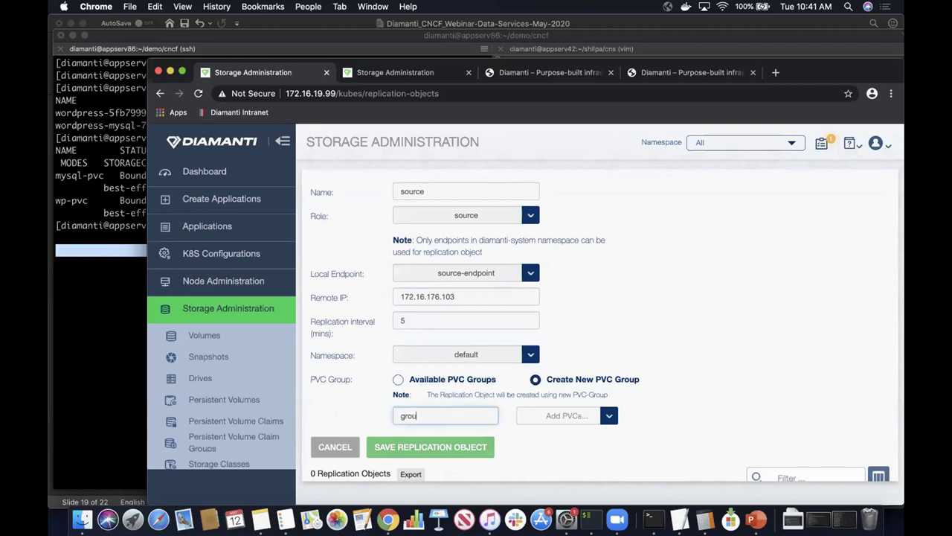
click(608, 415)
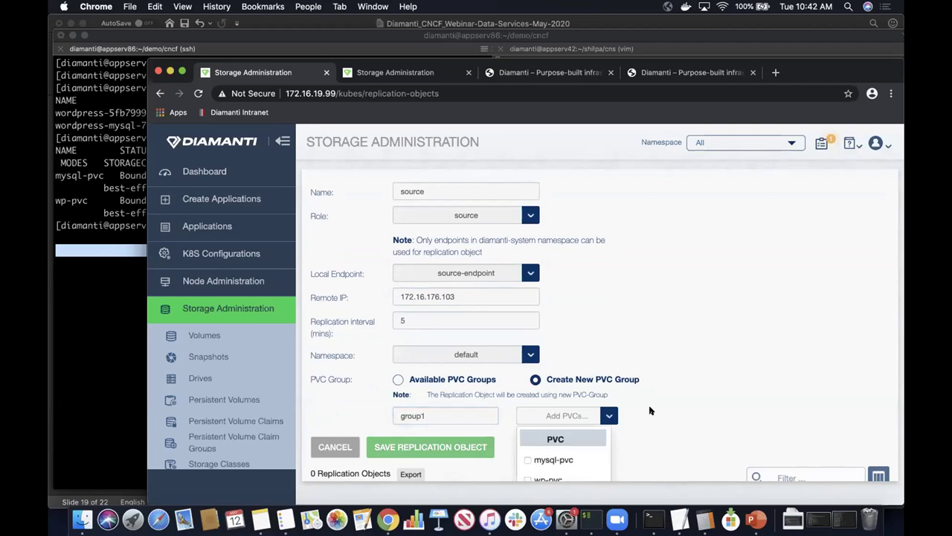
scroll(581, 417, down, 3)
click(529, 371)
click(528, 391)
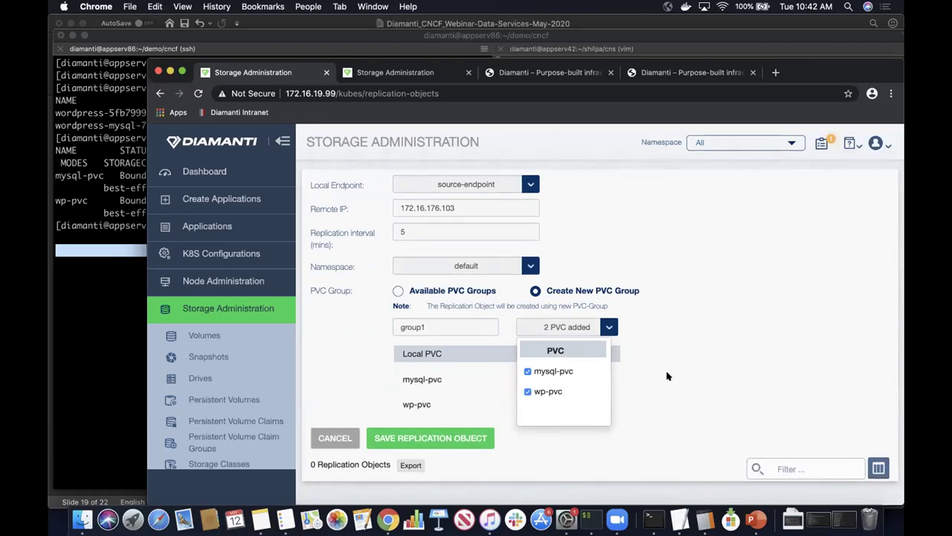
scroll(679, 367, up, 3)
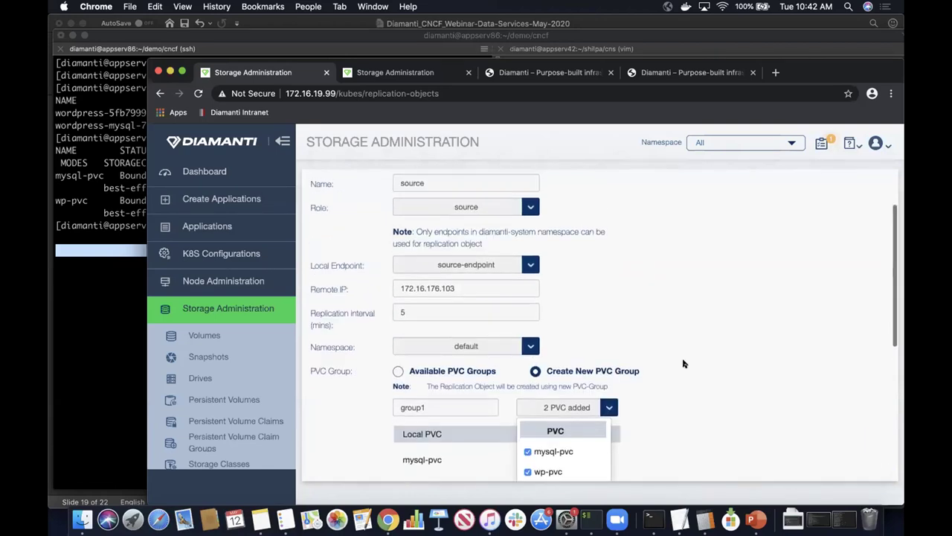
scroll(677, 363, down, 4)
click(464, 419)
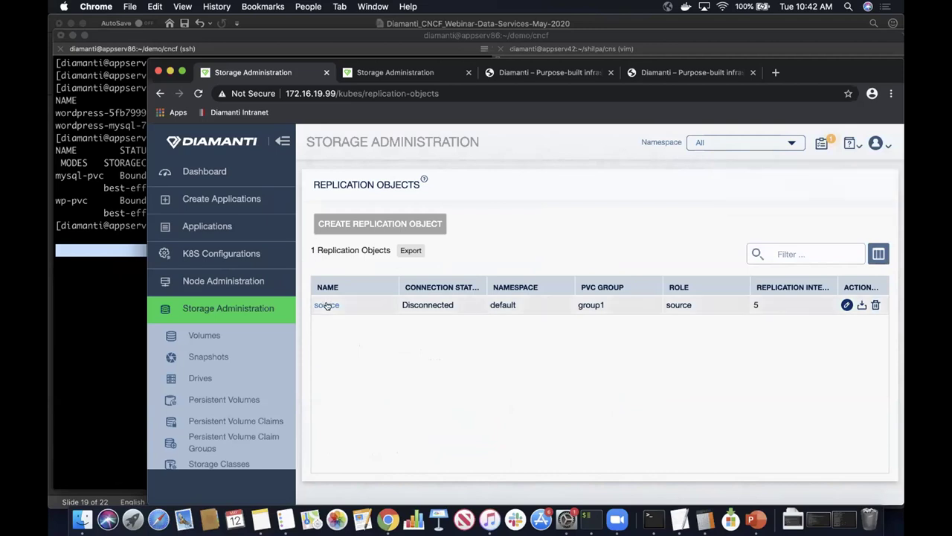
Check the second cluster's replication objects, then switch to iTerm2 and list the persistent volume claims on appserv42 with kubectl get pvc
click(398, 72)
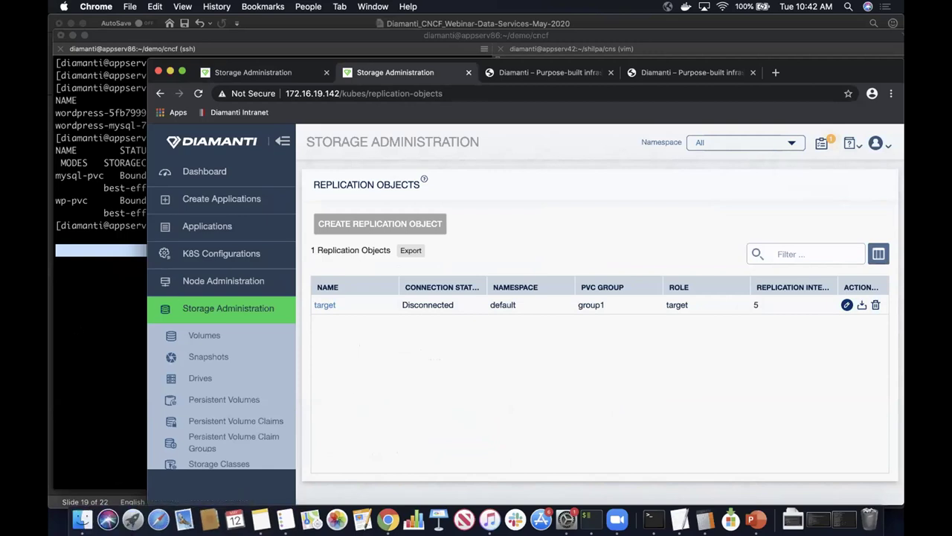
click(74, 326)
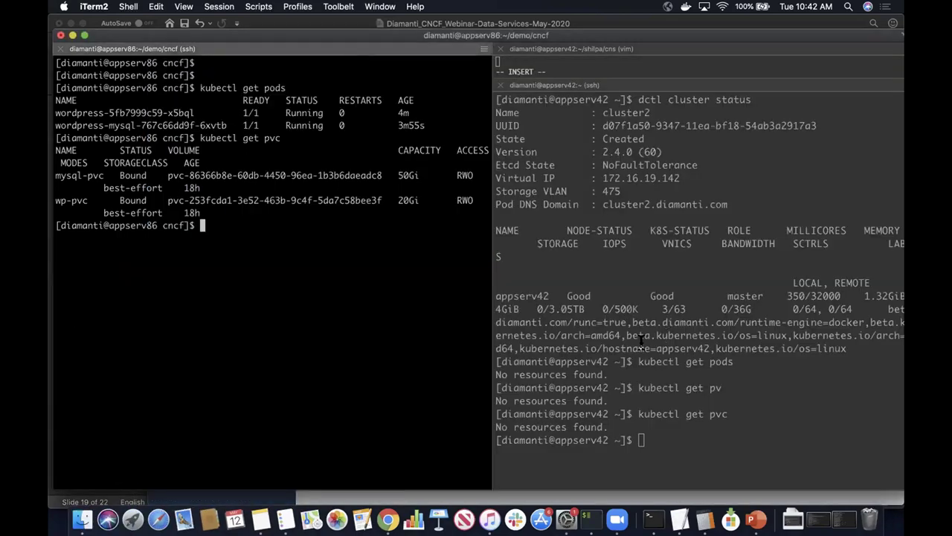
click(641, 341)
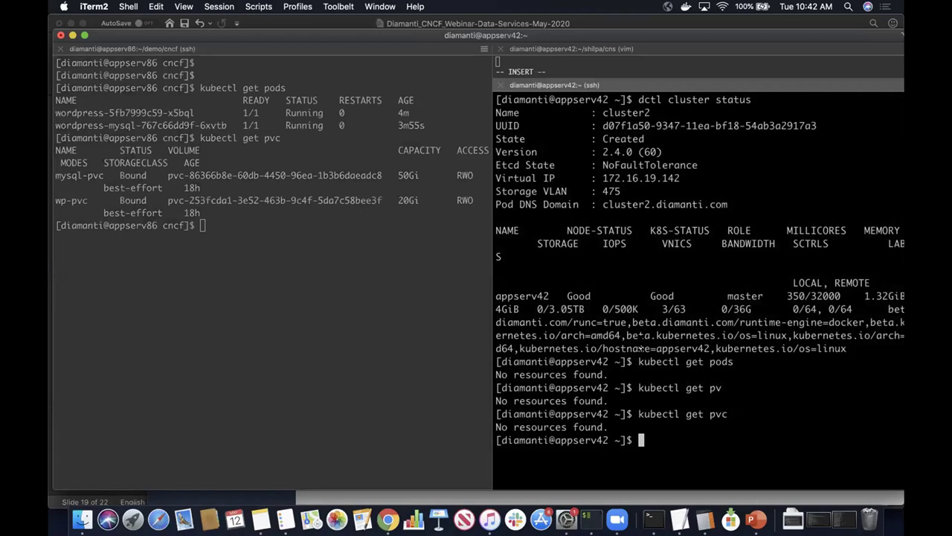
text(kubectl get pvc)
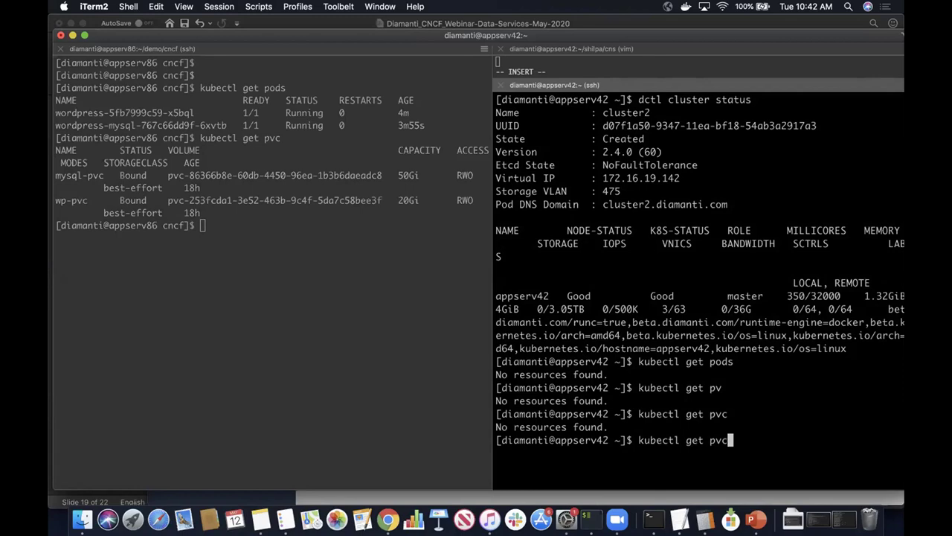
key(Return)
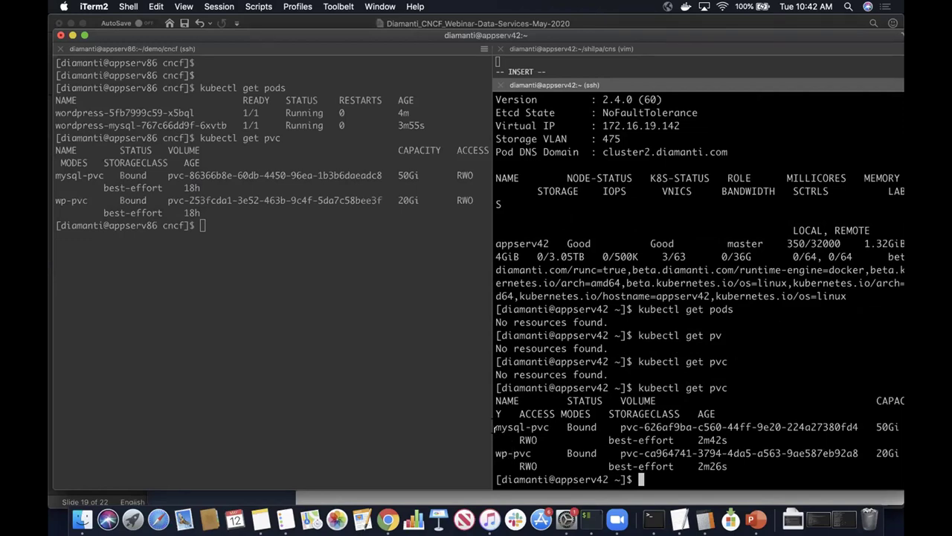
drag(496, 428, 550, 428)
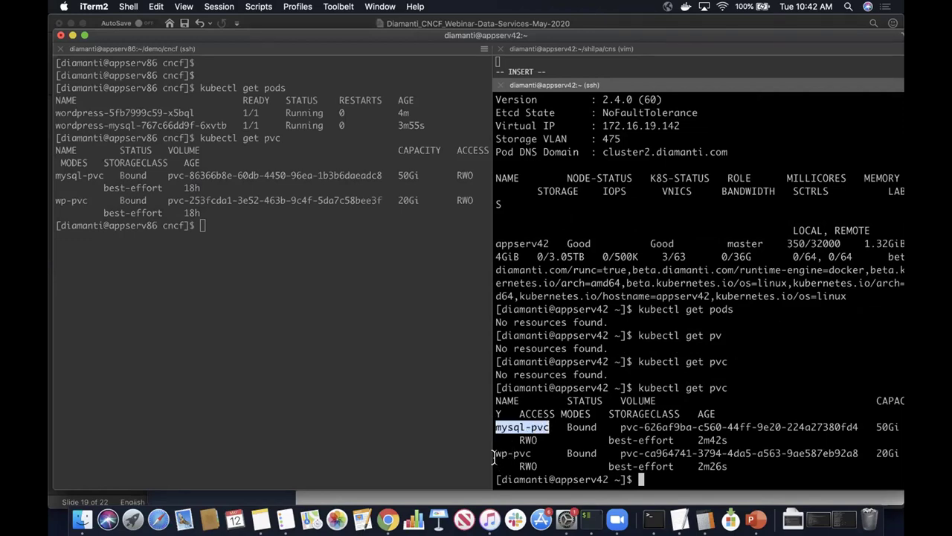
drag(495, 453, 531, 446)
List the persistent volumes on appserv42 with kubectl get pv
key(Return)
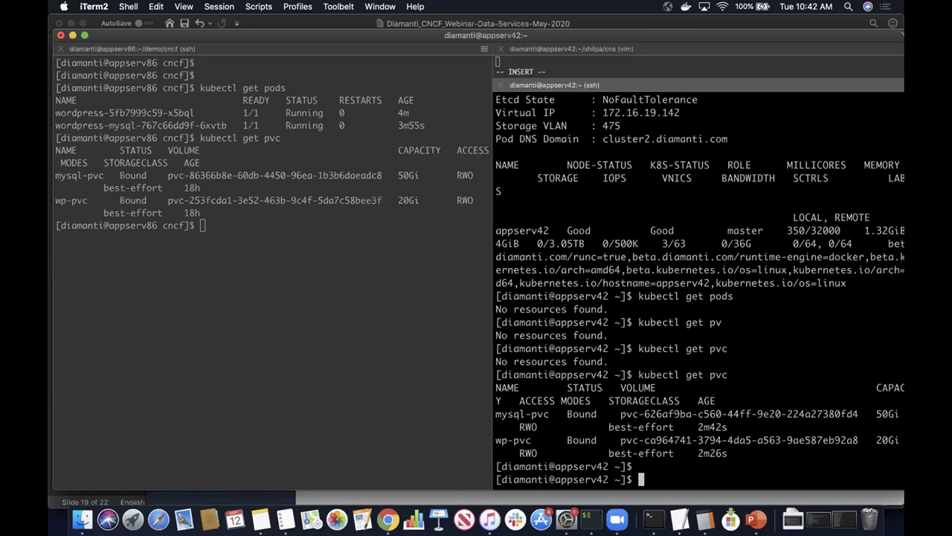
text(kubectl get pv)
key(Return)
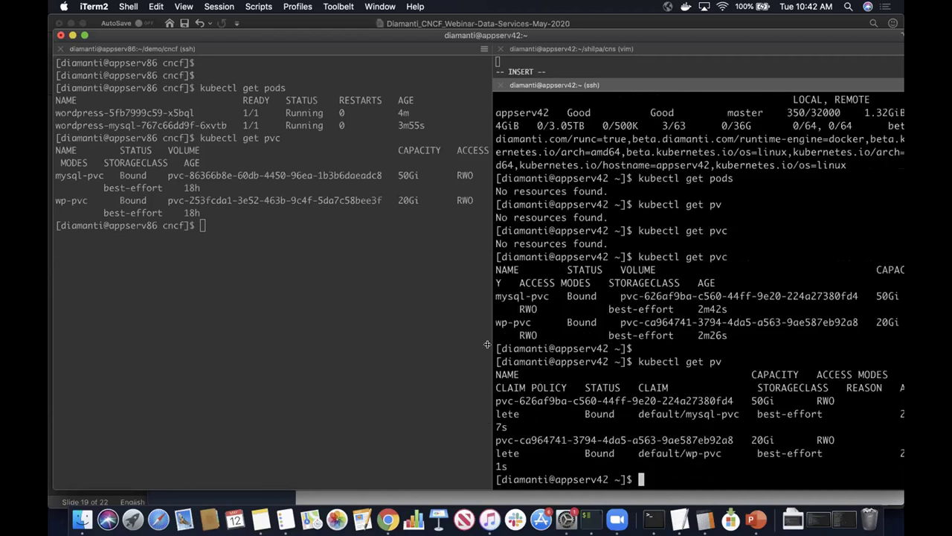
Widen the appserv42 terminal pane and list the Diamanti volumes there with dctl volume list
key(super+ctrl+Left)
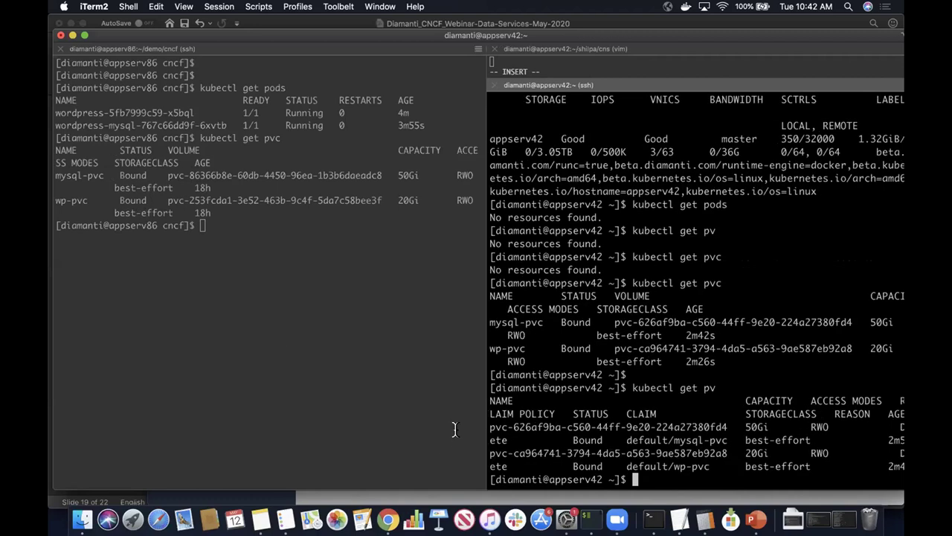
double_click(453, 427)
key(Return)
key(Return)
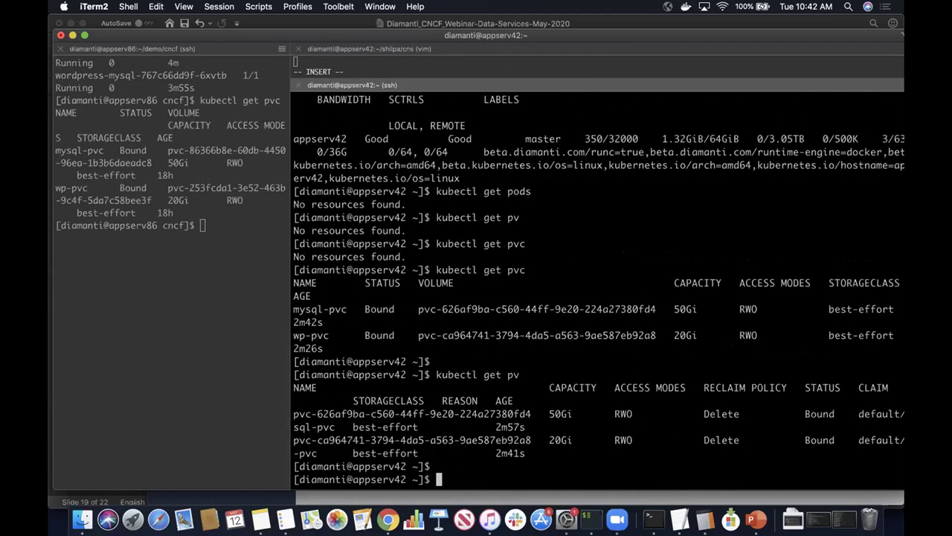
text(dctl volume list)
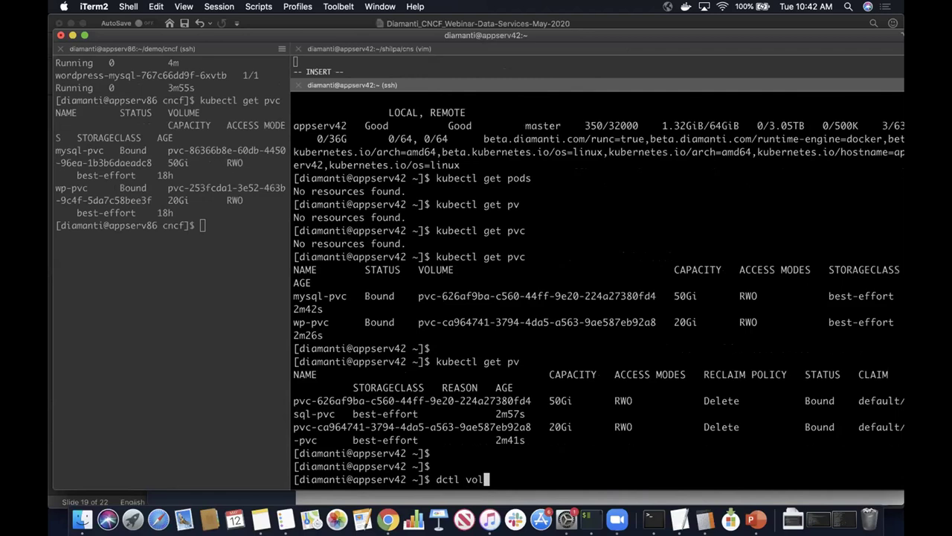
key(Return)
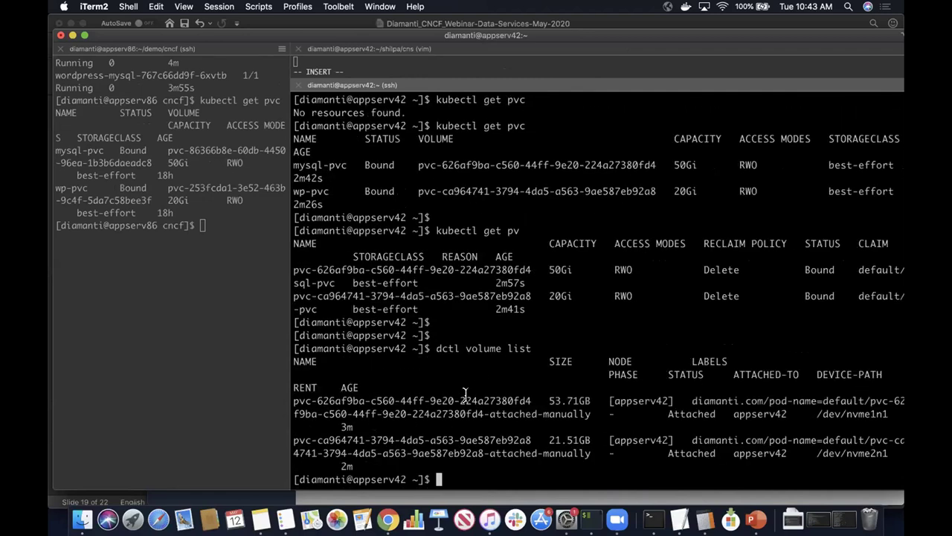
double_click(464, 399)
double_click(458, 439)
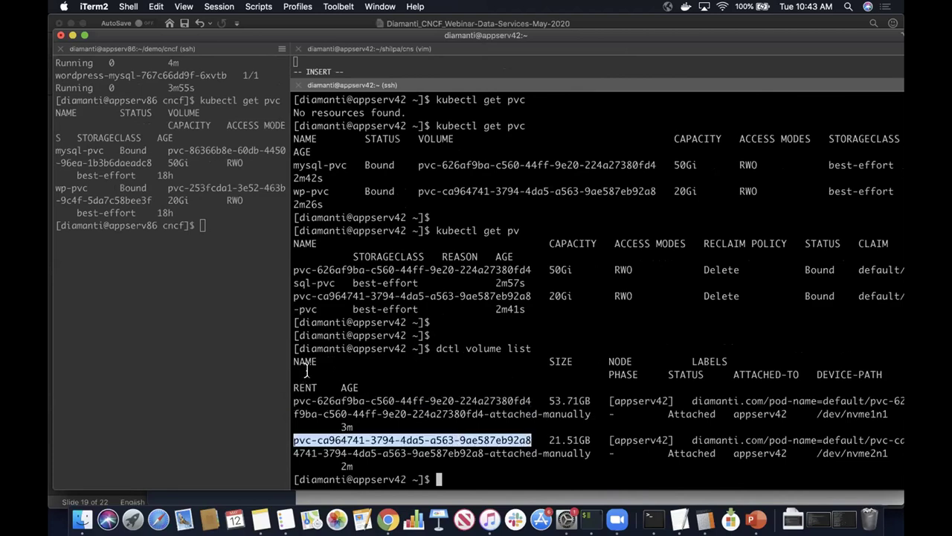
List the replication objects on appserv42 with kubectl get replications
key(Return)
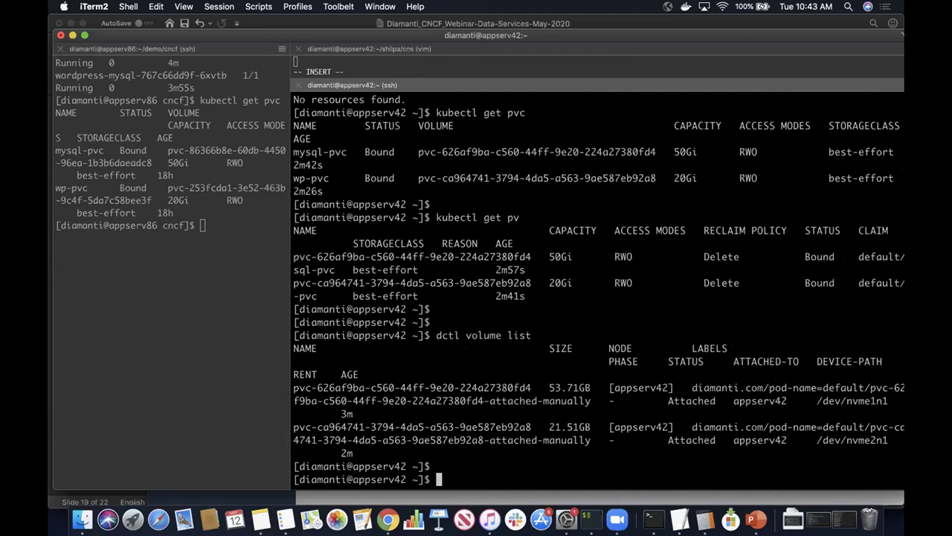
text(kubectl get)
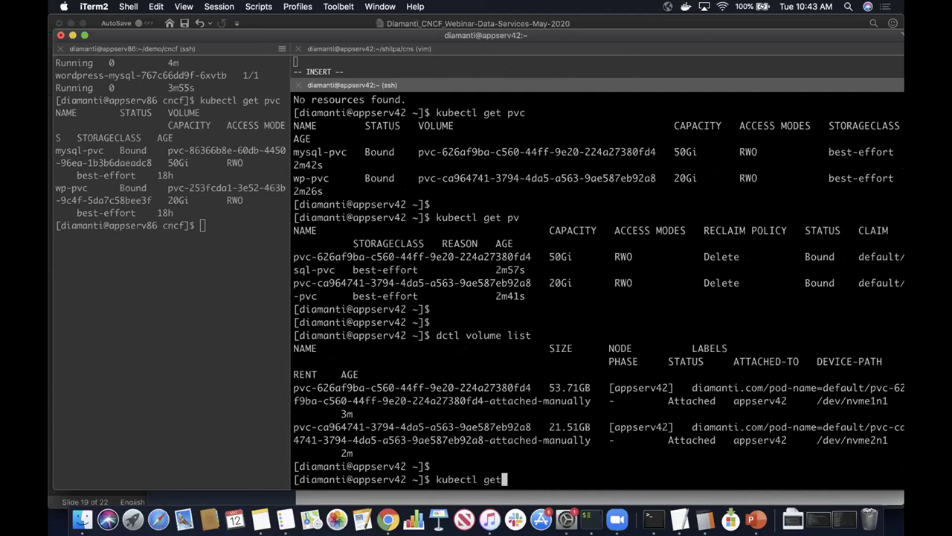
text( replications)
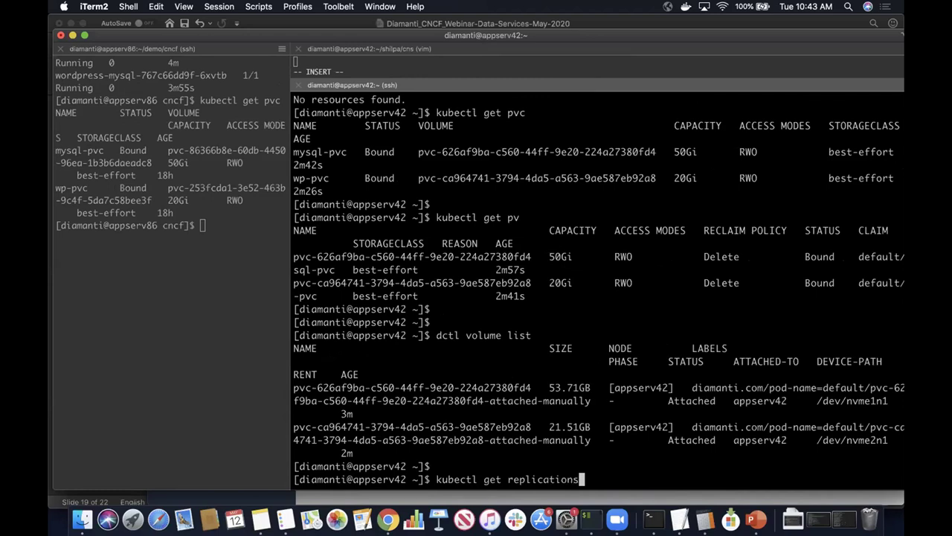
key(Return)
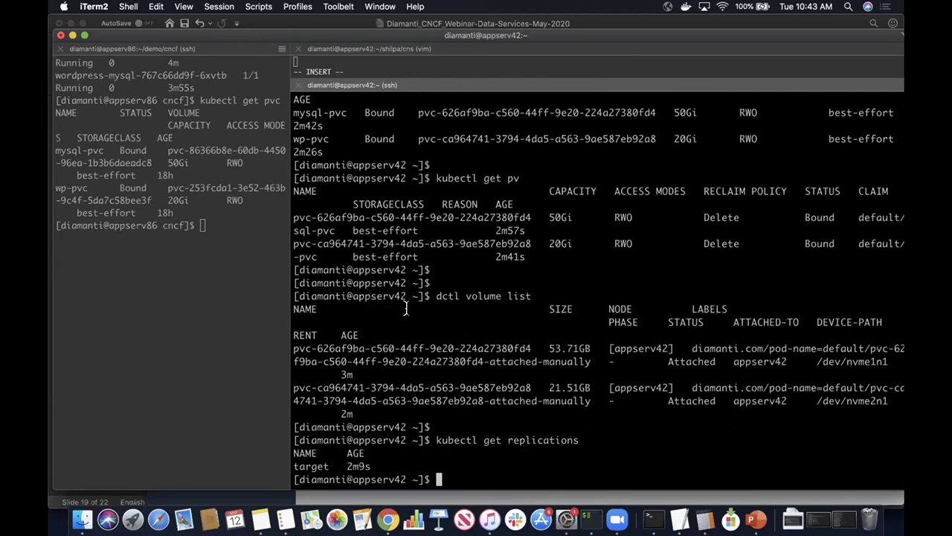
Show the full details of the replication objects on appserv42 with kubectl describe replications
key(Up)
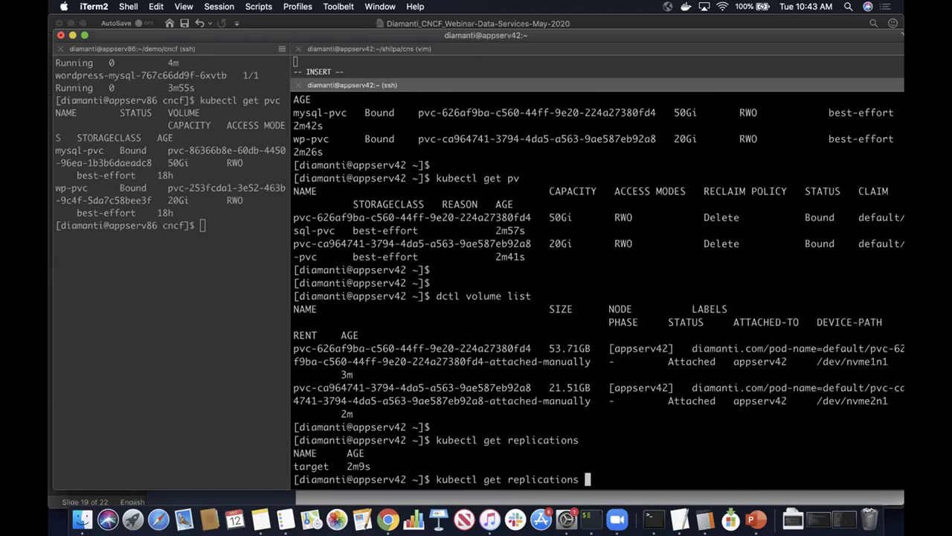
key(BackSpace)
key(BackSpace)
key(BackSpace)
key(BackSpace)
key(BackSpace)
key(BackSpace)
key(BackSpace)
key(BackSpace)
key(BackSpace)
key(BackSpace)
key(BackSpace)
key(BackSpace)
key(BackSpace)
key(BackSpace)
key(BackSpace)
key(BackSpace)
key(BackSpace)
text(descr)
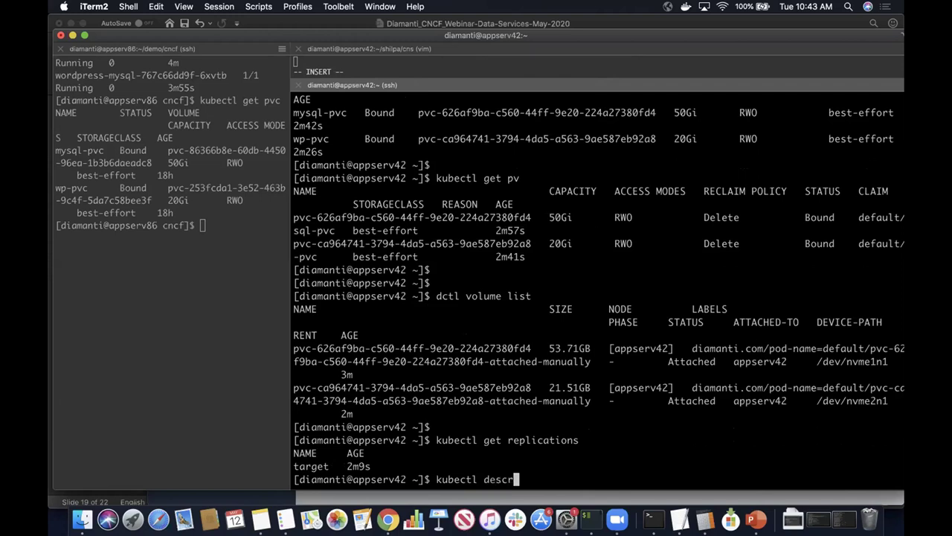
text(ibe replica)
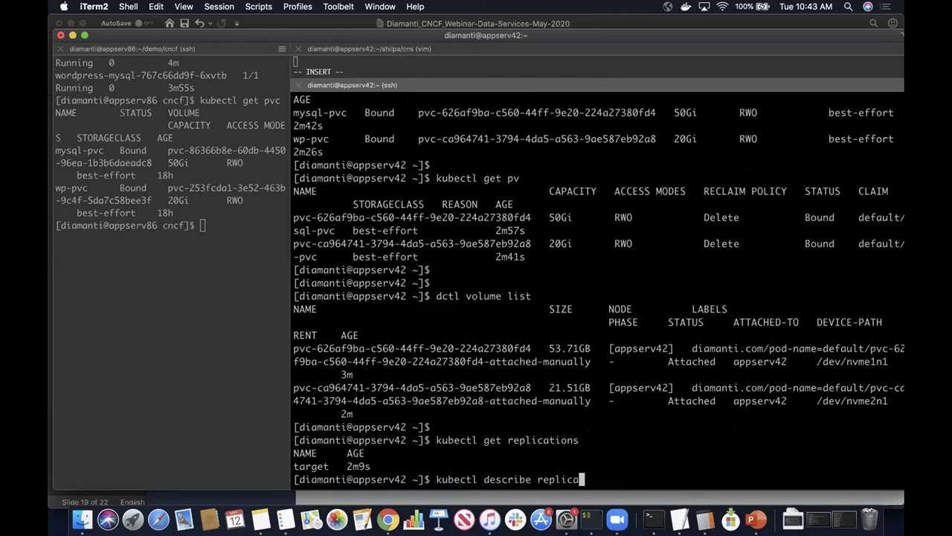
text(tions)
key(Return)
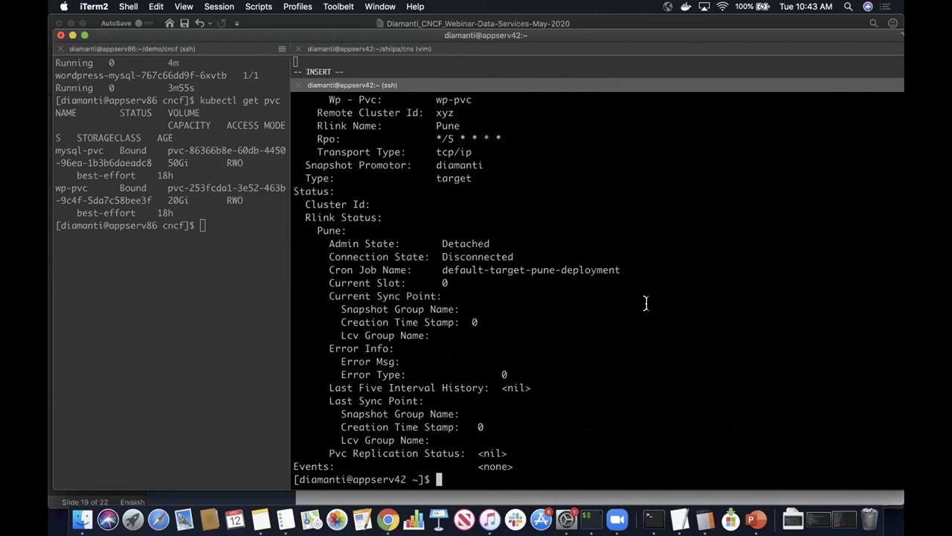
Examine the PVC map, RPO schedule and type in the target replication's description
scroll(645, 303, up, 3)
scroll(646, 303, up, 5)
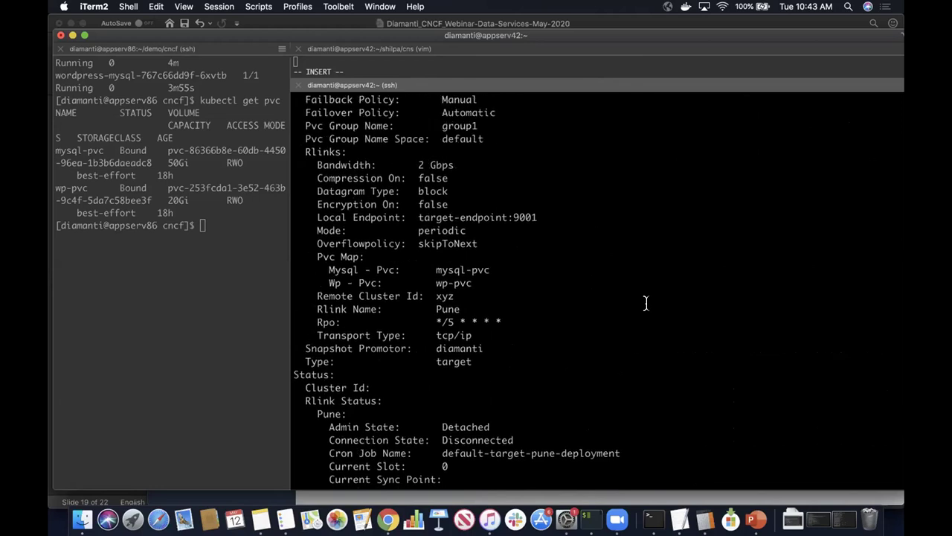
drag(310, 319, 510, 327)
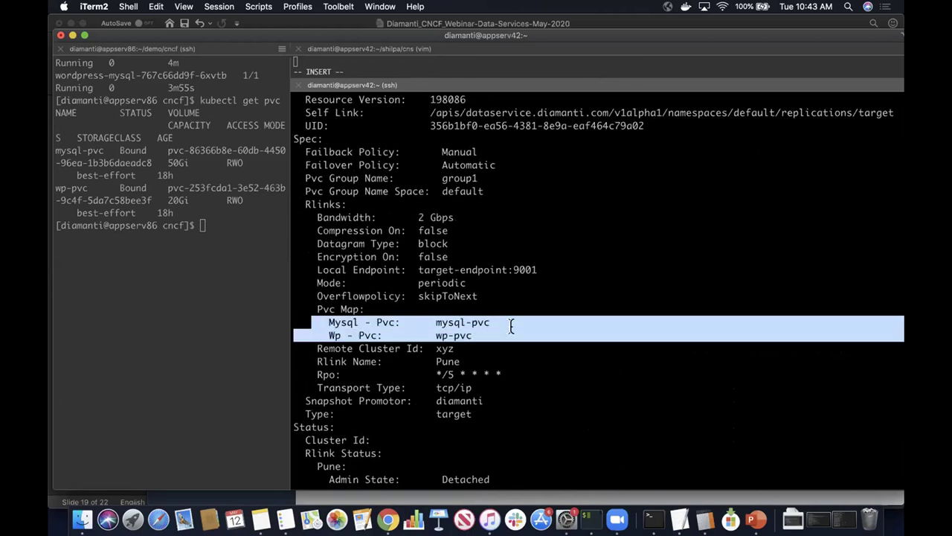
triple_click(487, 374)
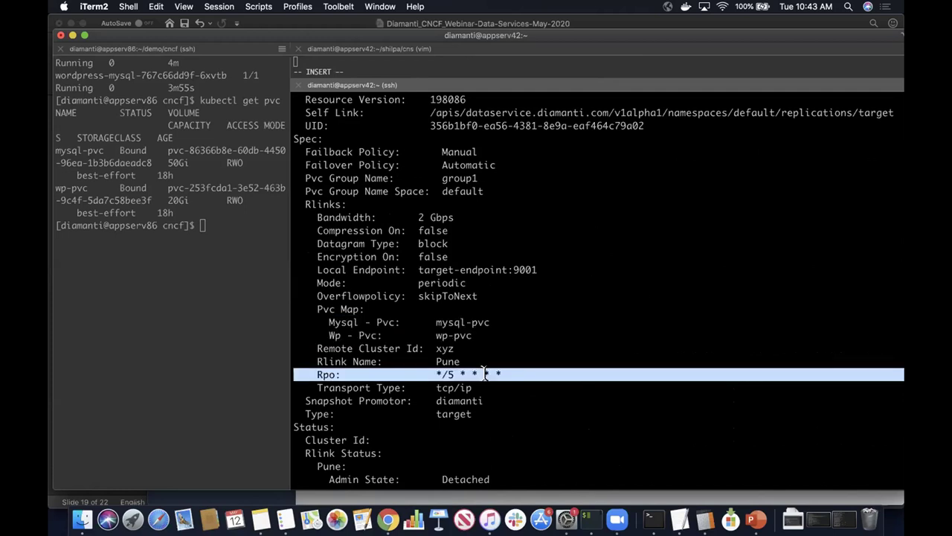
double_click(454, 411)
triple_click(454, 411)
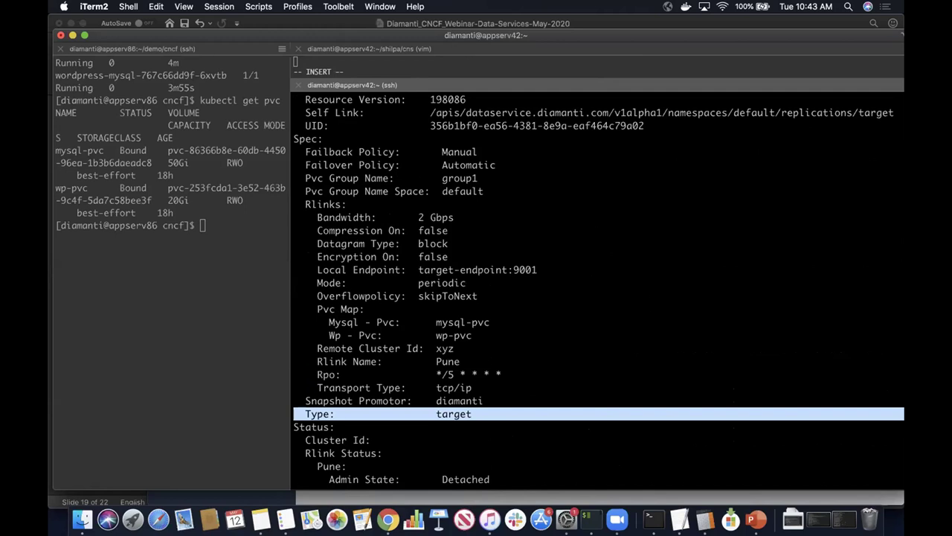
Widen the appserv86 terminal pane and list its replication objects with kubectl get replications
drag(291, 267, 457, 268)
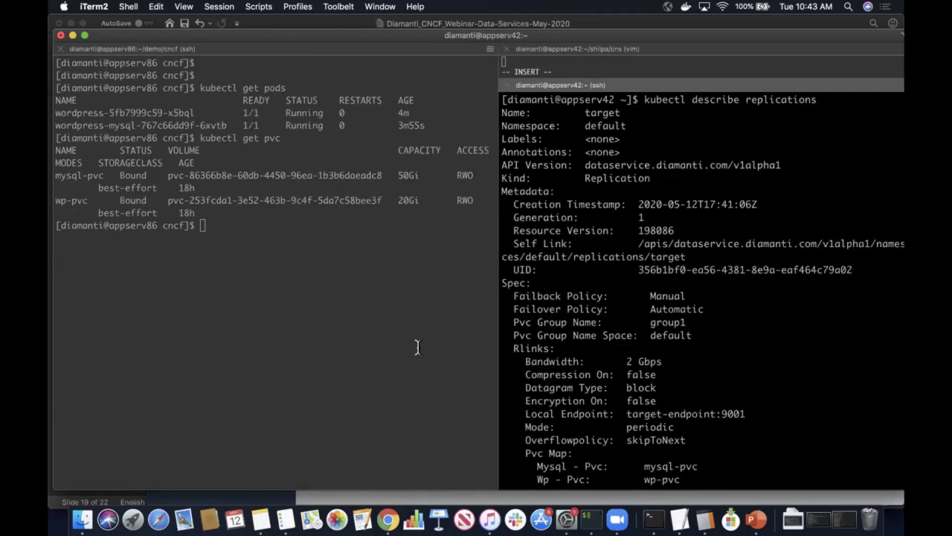
click(417, 347)
key(Return)
text(kubectl get replications)
key(Return)
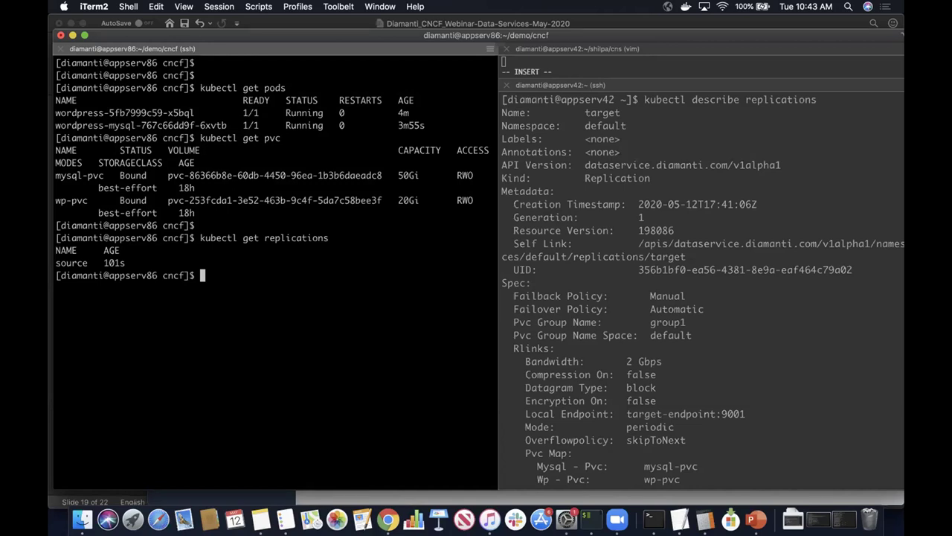
Show the full details of the replication objects on appserv86 with kubectl describe replications
key(Up)
key(Left)
key(Left)
key(Left)
key(Left)
key(Left)
key(Left)
key(Left)
key(Left)
key(Left)
key(Left)
key(Left)
key(BackSpace)
key(BackSpace)
key(BackSpace)
key(BackSpace)
text(describe)
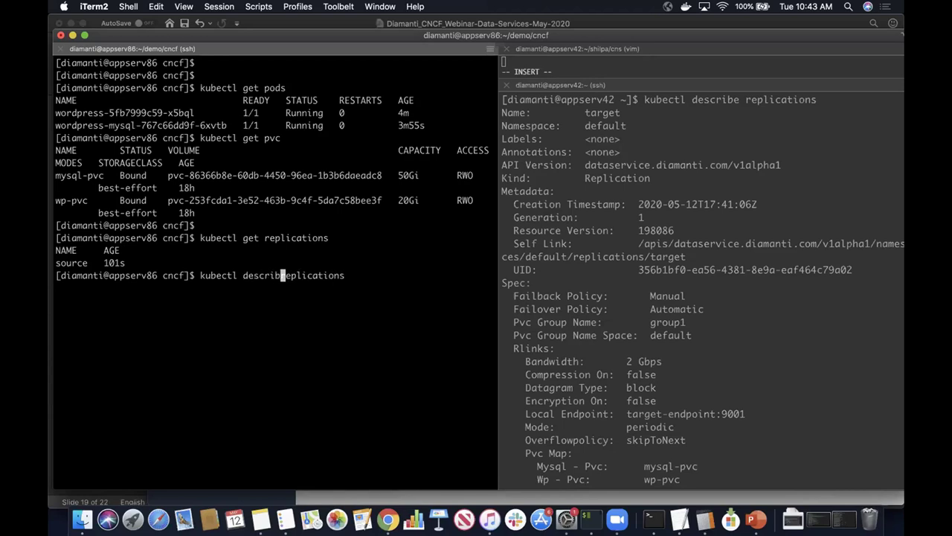
key(Return)
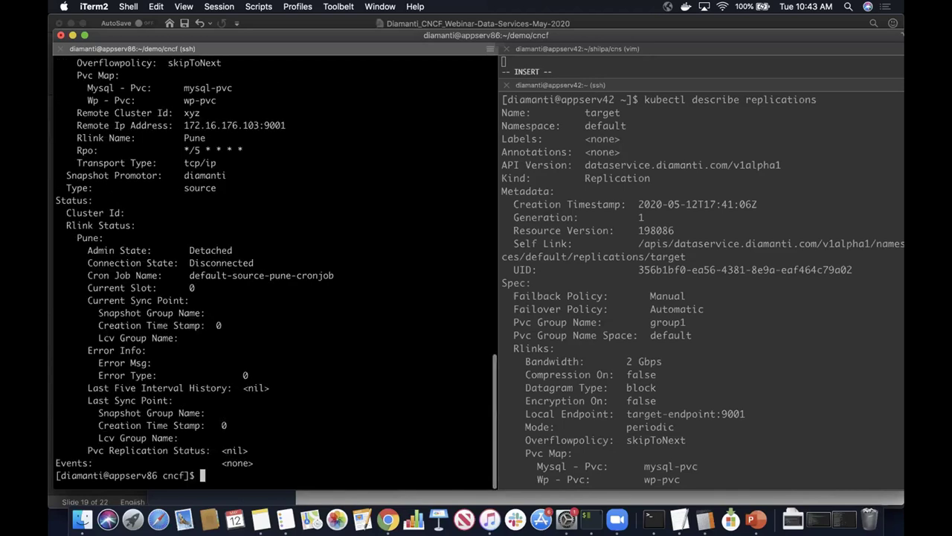
Examine the PVC map, remote IP address and RPO schedule in the source replication's spec
scroll(300, 256, up, 6)
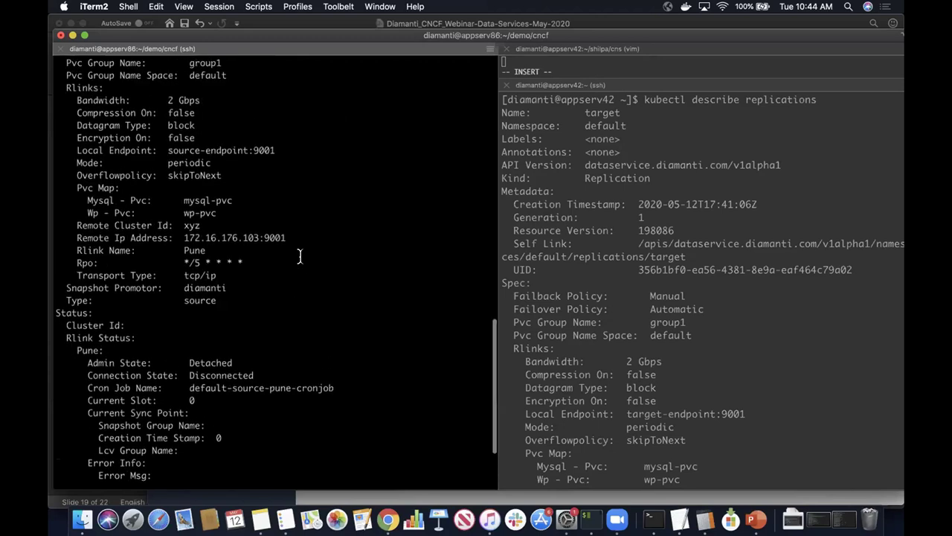
scroll(299, 256, up, 2)
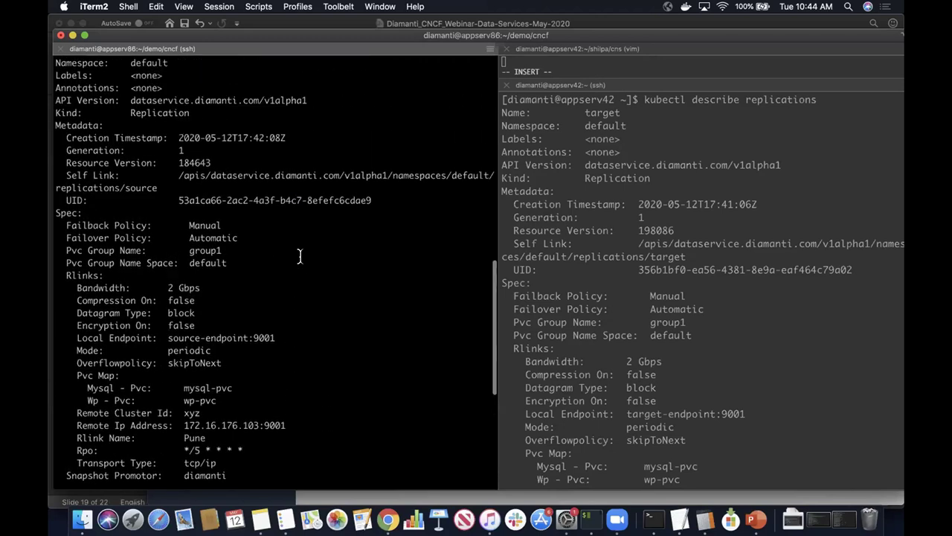
scroll(300, 256, up, 2)
scroll(300, 256, down, 2)
right_click(300, 256)
key(Escape)
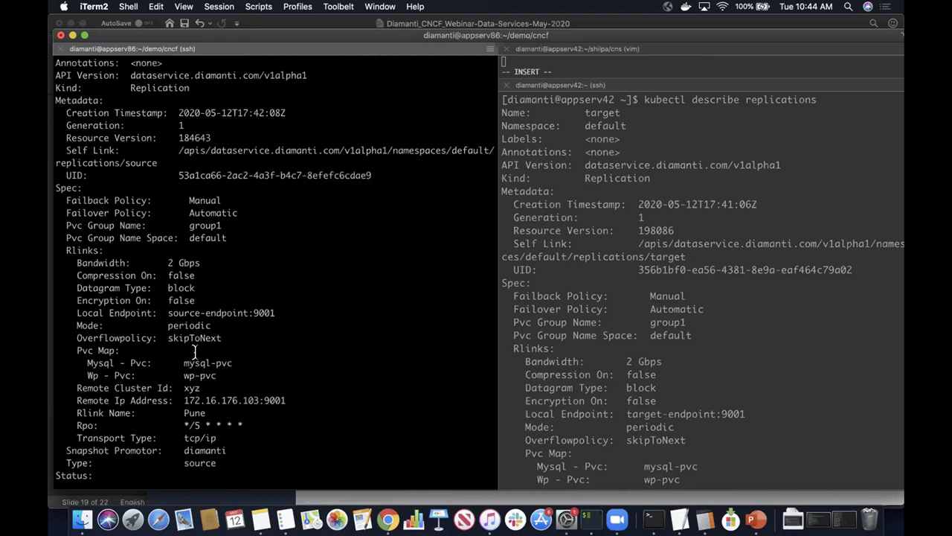
double_click(214, 362)
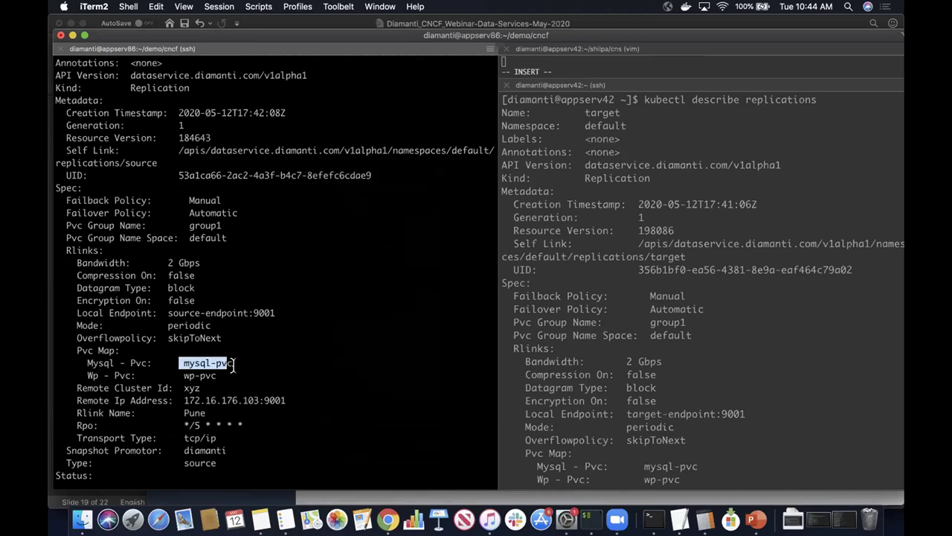
drag(228, 362, 236, 365)
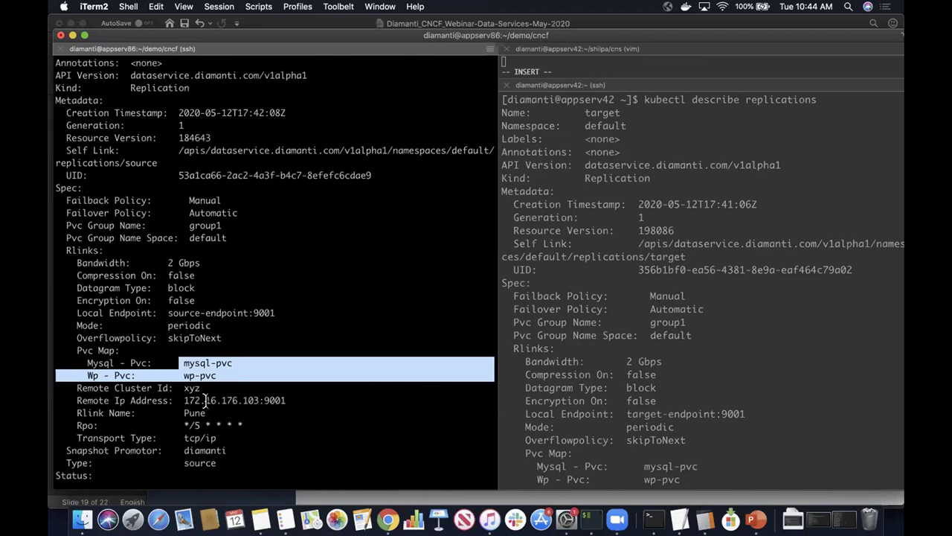
drag(179, 400, 263, 411)
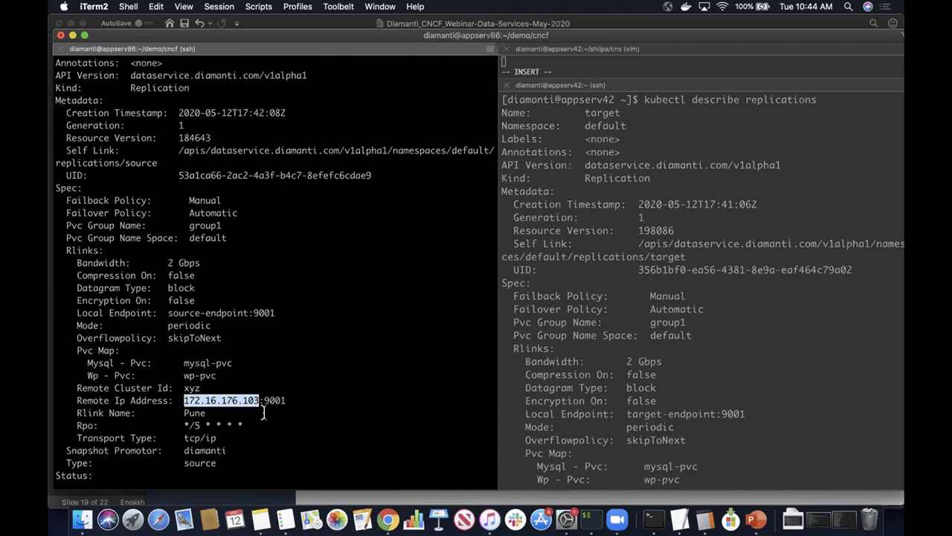
scroll(263, 412, down, 2)
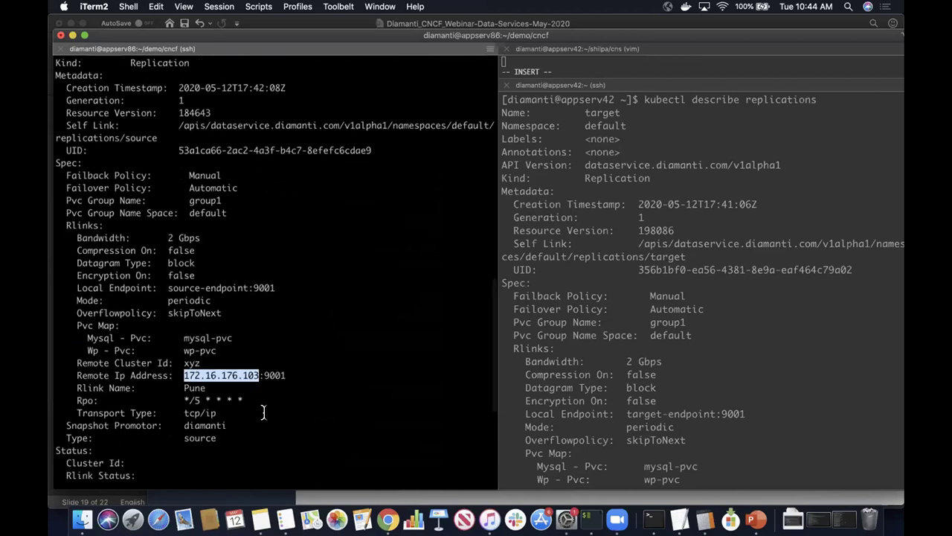
drag(182, 400, 209, 400)
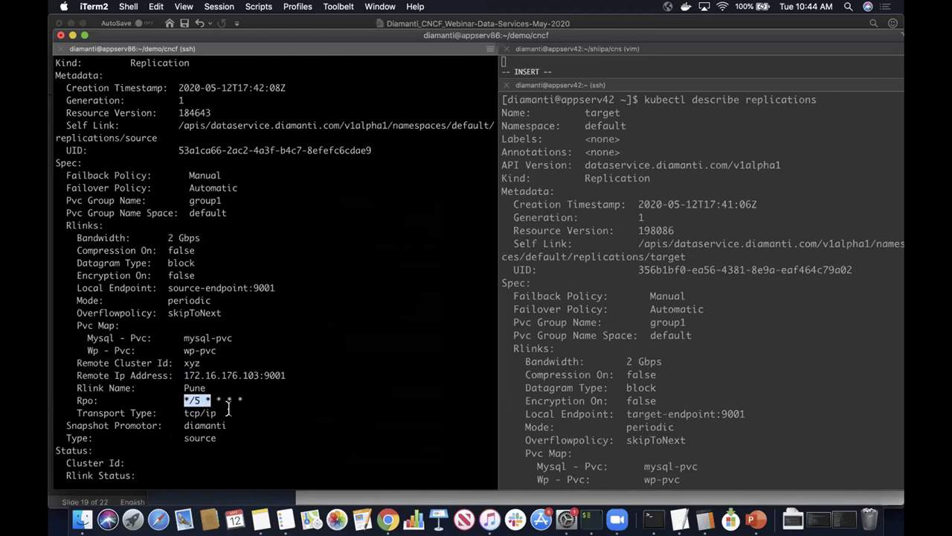
Examine the admin state and the rest of the Rlink status in the source replication's description
scroll(229, 409, down, 4)
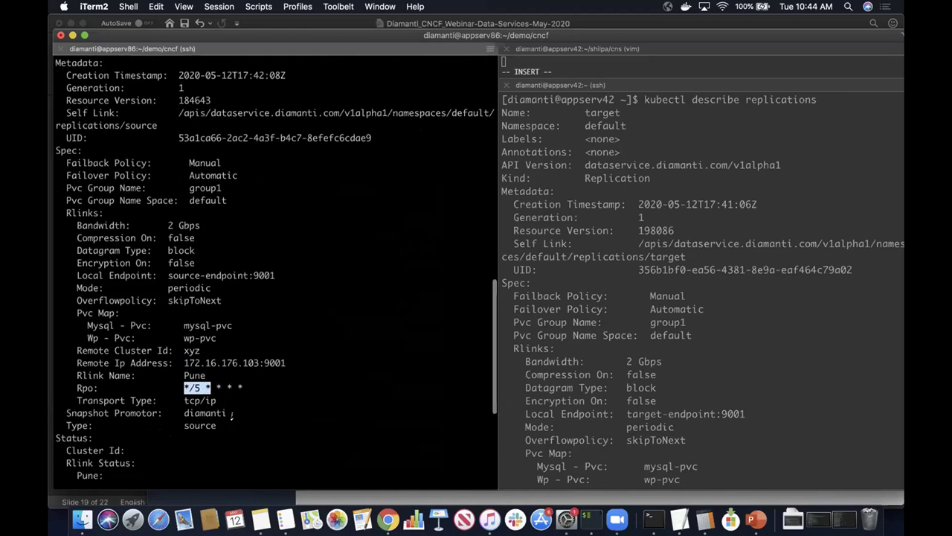
scroll(231, 415, down, 7)
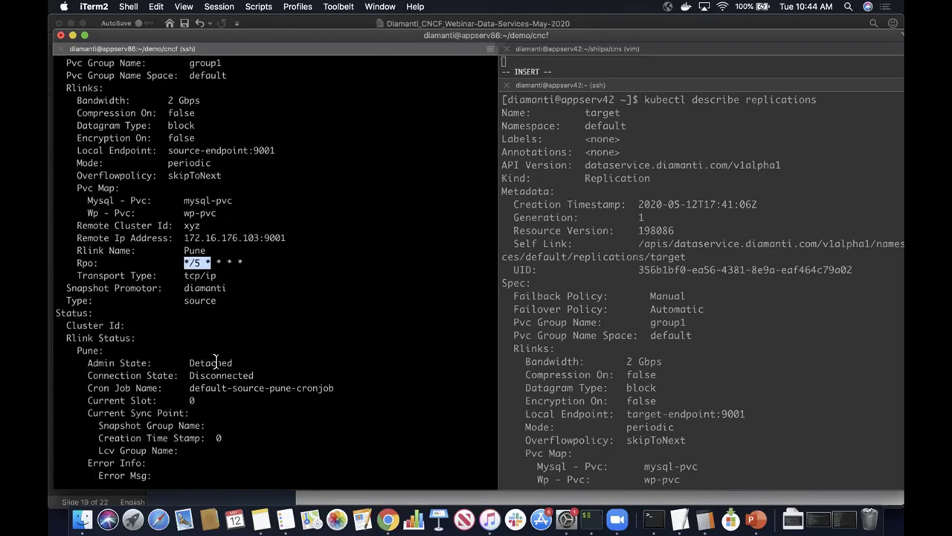
double_click(215, 362)
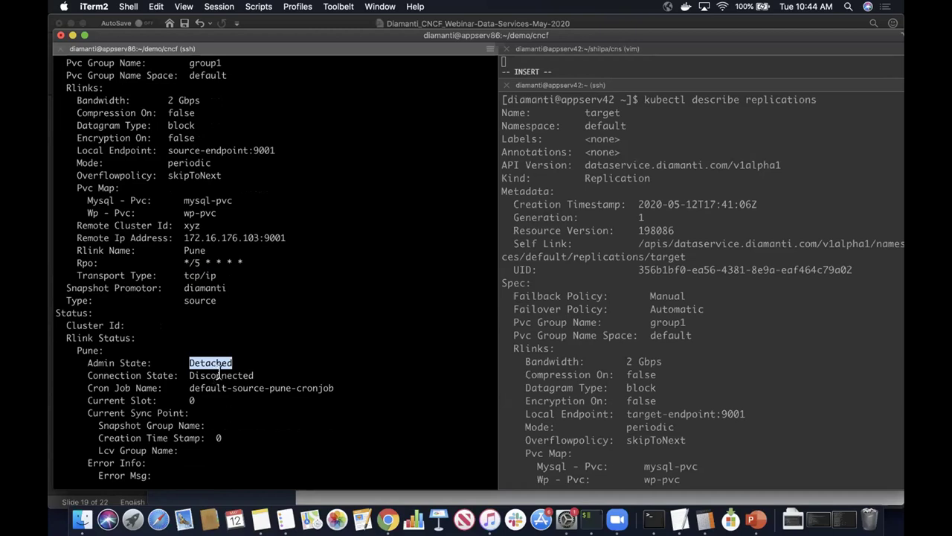
scroll(224, 408, down, 4)
scroll(223, 408, down, 1)
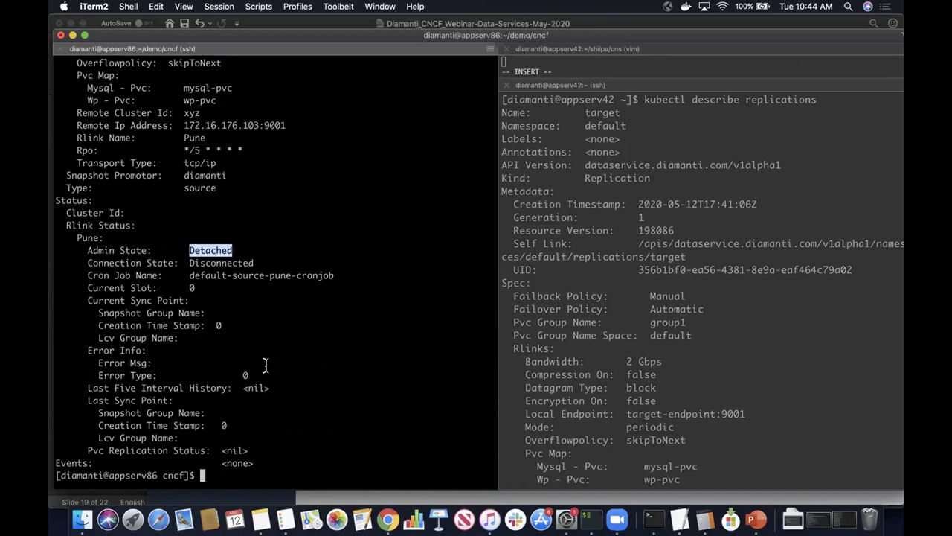
List the cron jobs in the diamanti-system namespace on appserv86 with kubectl get cronjob -n diamanti-system
key(Return)
text(k)
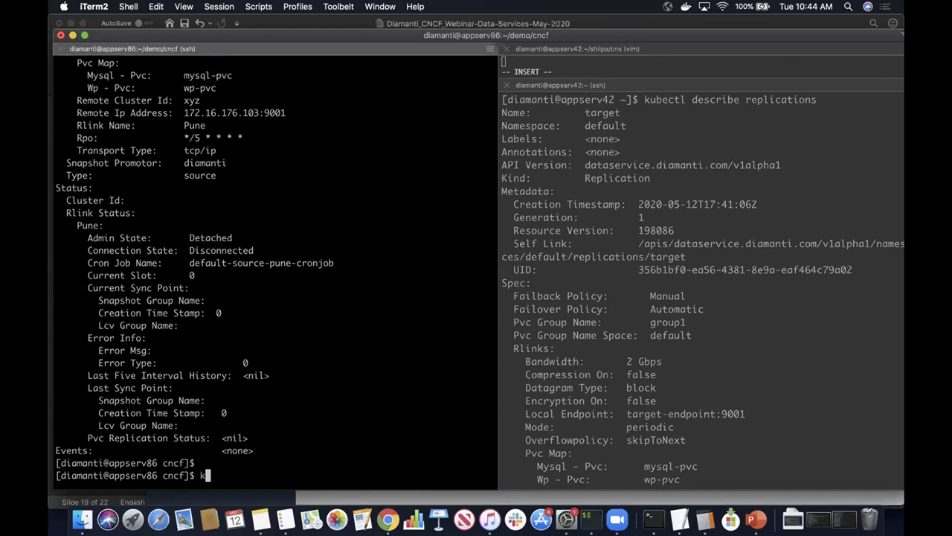
text(ubectl get cronjob -n diamanti-system)
key(Return)
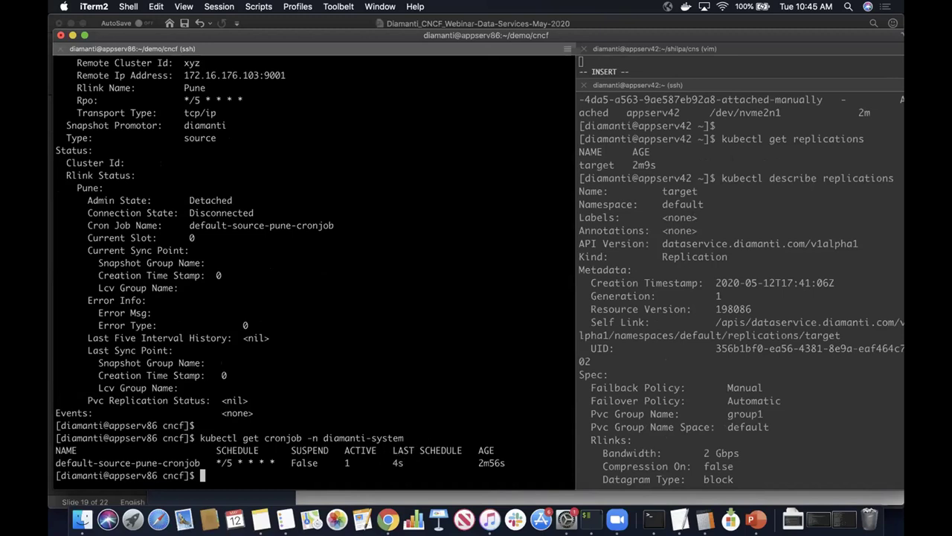
Recheck the cron jobs in the diamanti-system namespace on appserv86 by rerunning the same kubectl query
key(Up)
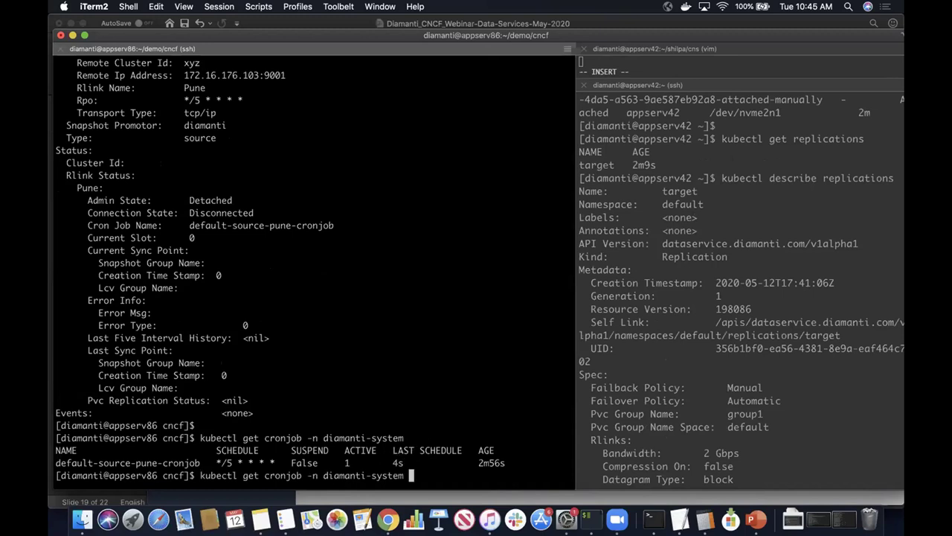
key(Return)
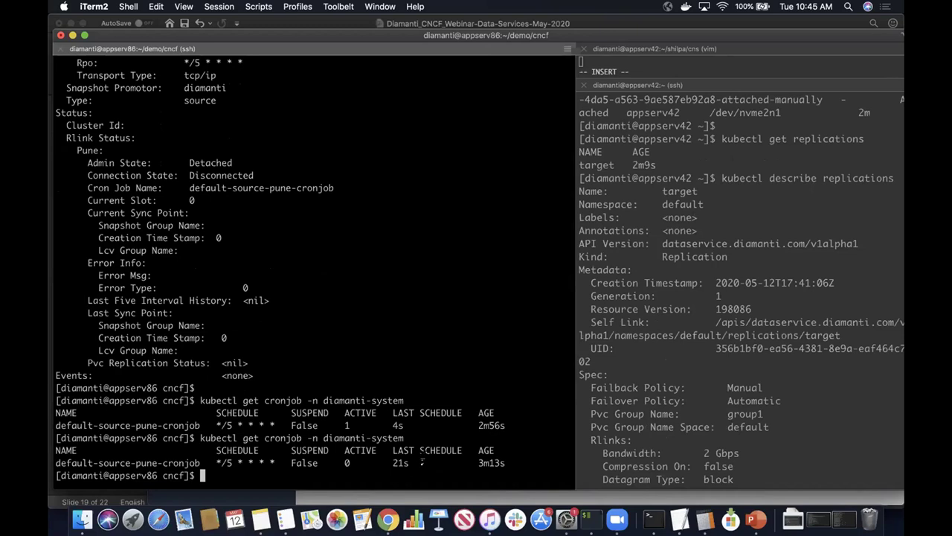
key(Return)
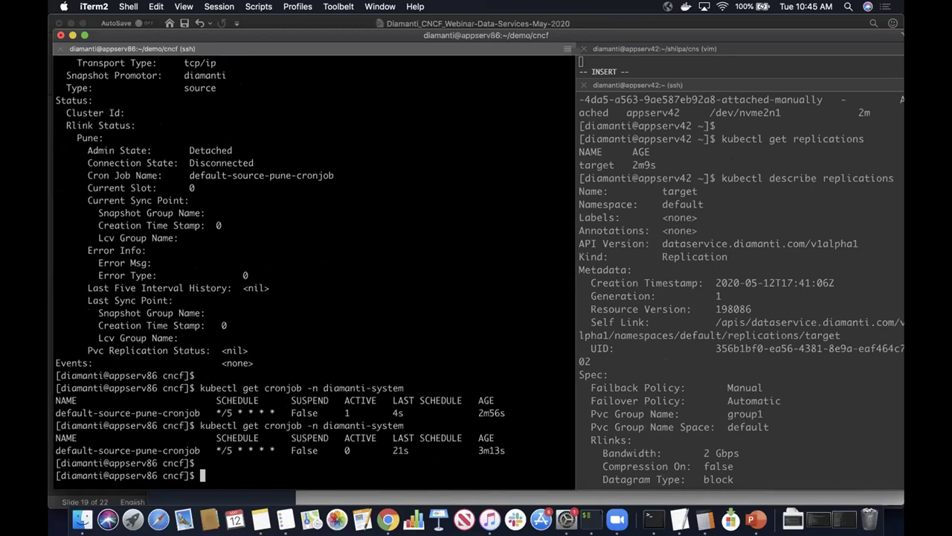
Rerun kubectl describe replications on appserv86 and examine the blocks transferred and completion status in the last five interval history
key(ctrl+r)
text(desc)
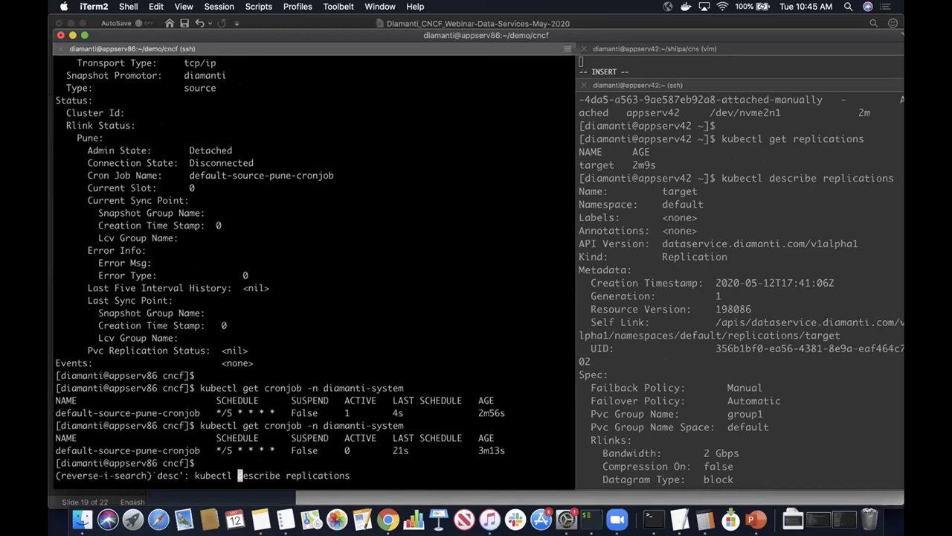
key(Return)
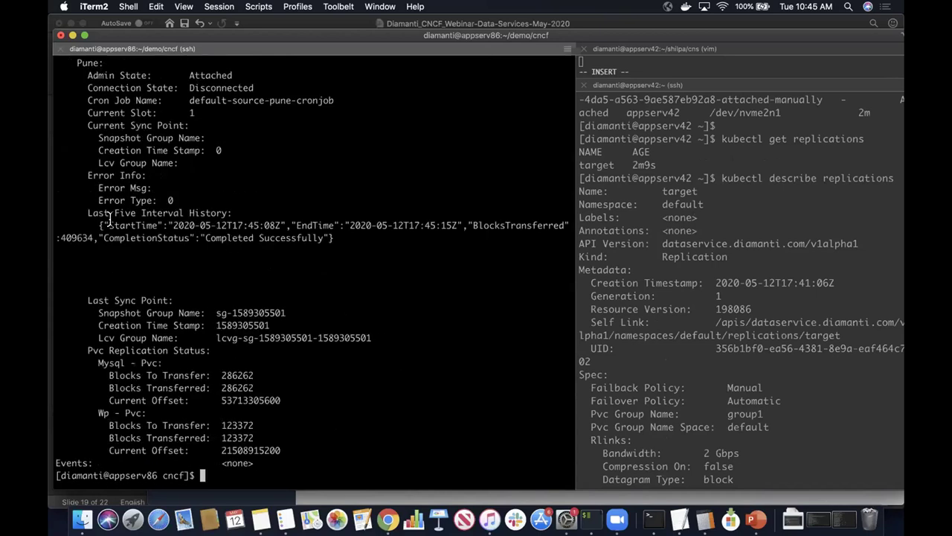
double_click(501, 220)
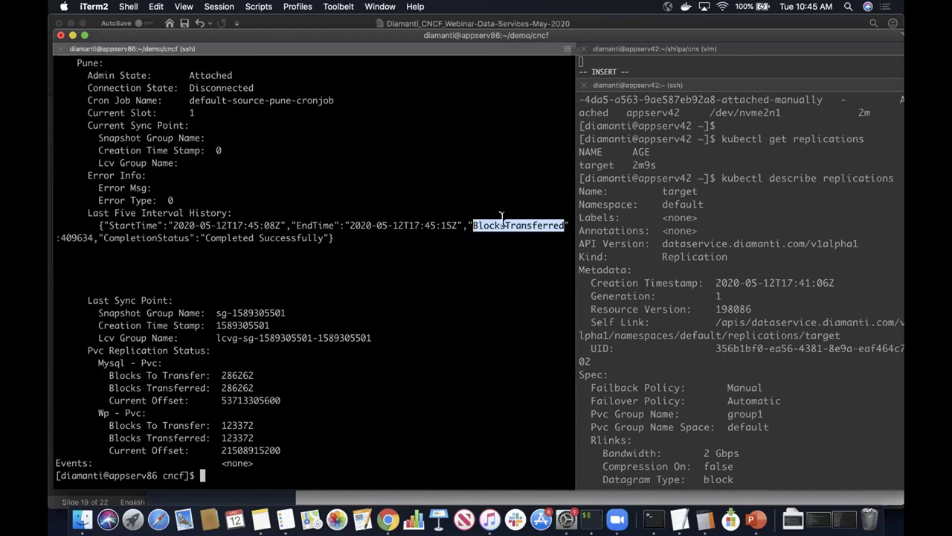
drag(58, 238, 88, 238)
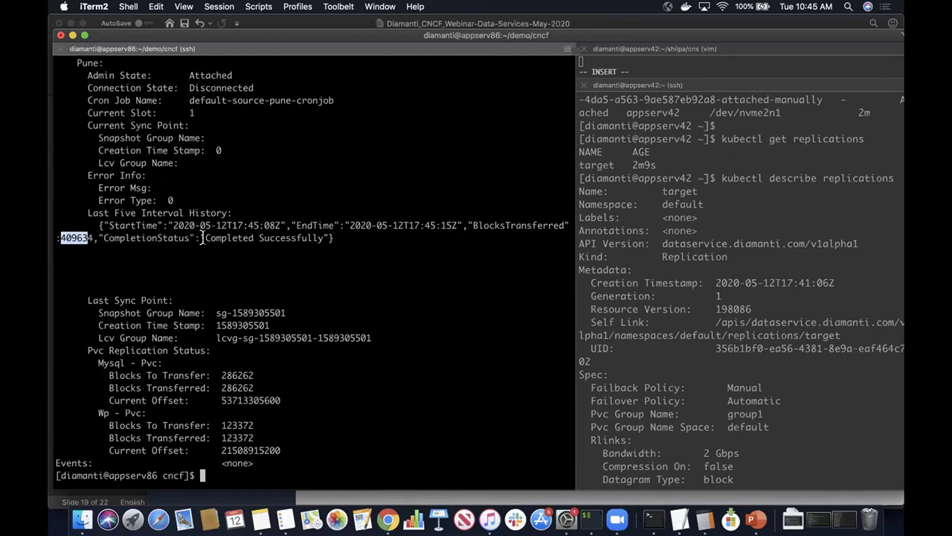
drag(205, 238, 326, 237)
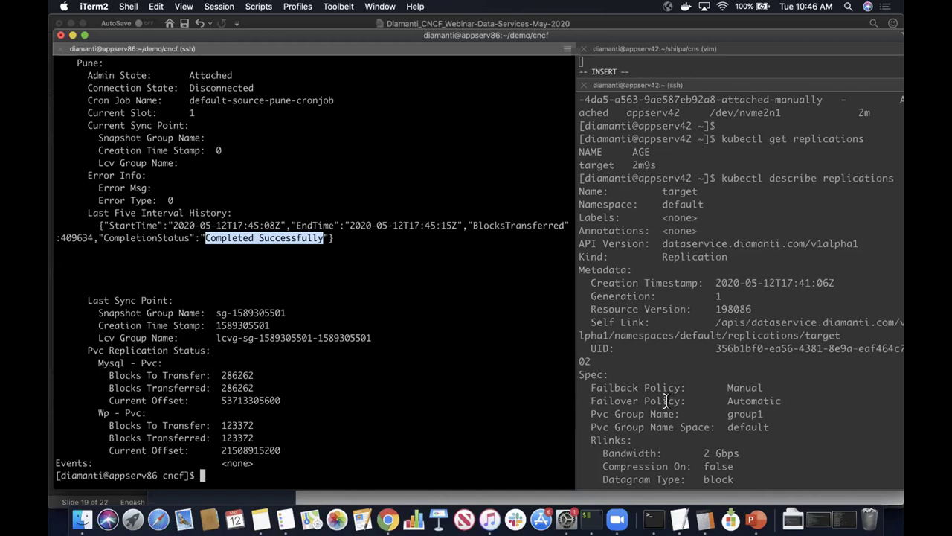
key(Return)
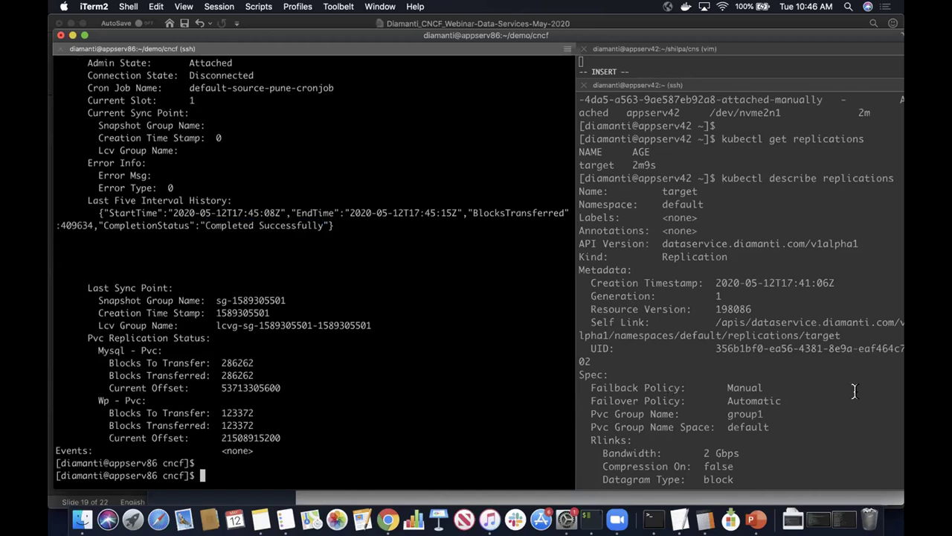
key(Return)
click(798, 394)
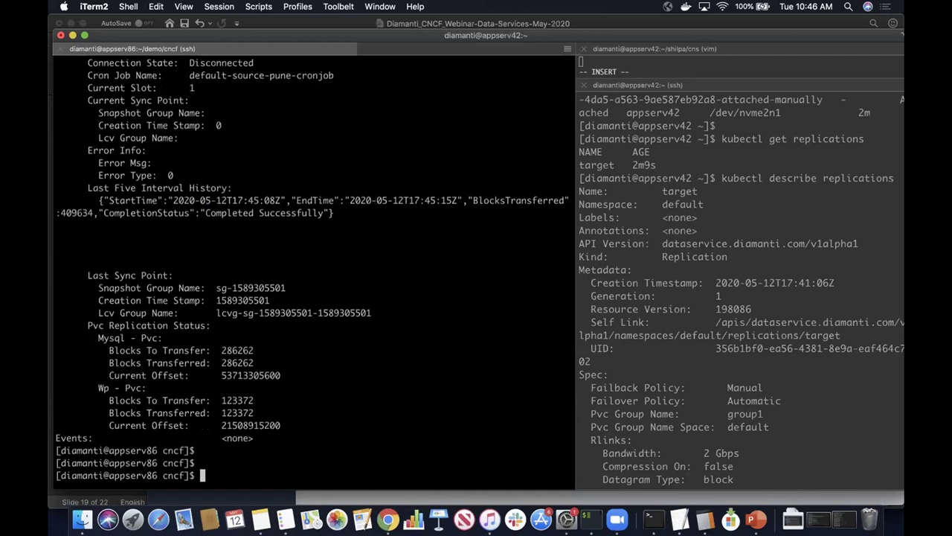
key(Return)
key(Return)
key(Return)
key(Return)
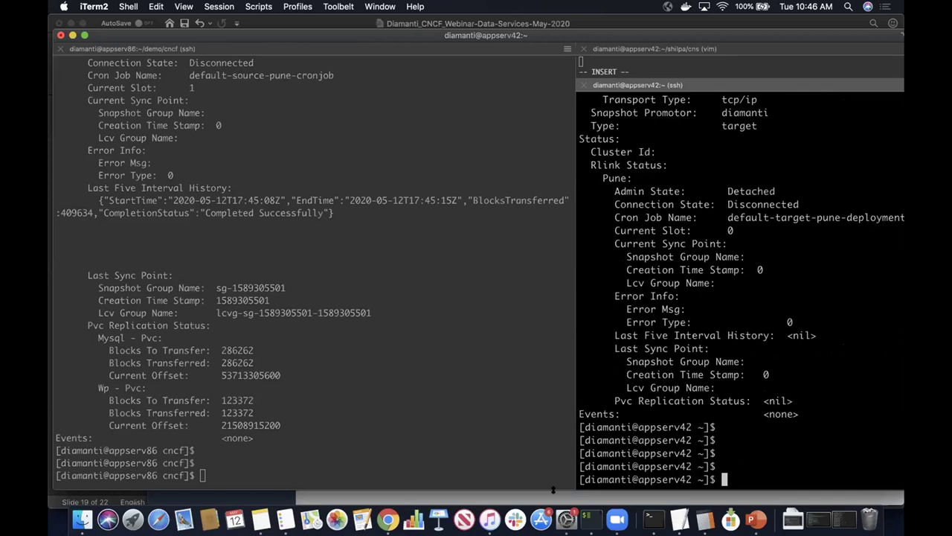
Switch to Chrome, open the target cluster's snapshots and create a volume named mysql-target-lcv from the 54 GB snapshot
click(387, 519)
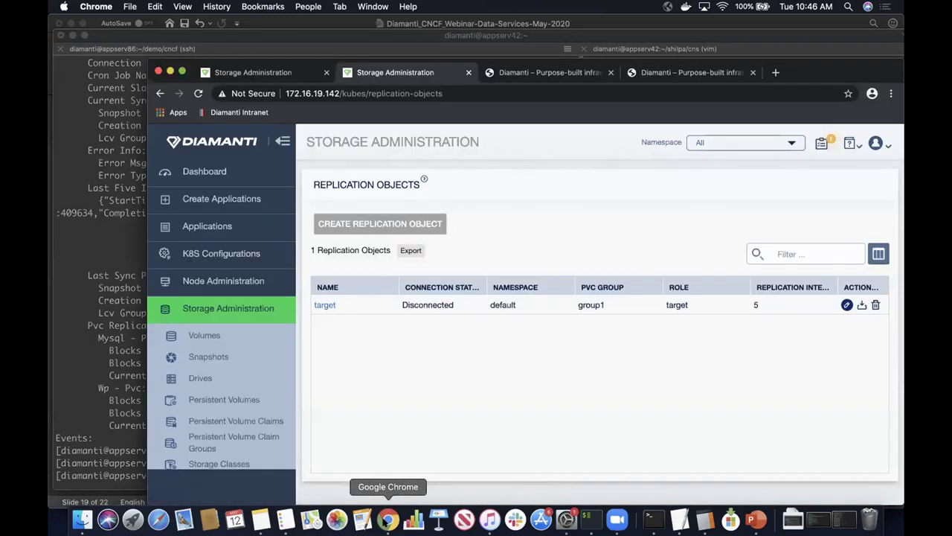
click(210, 358)
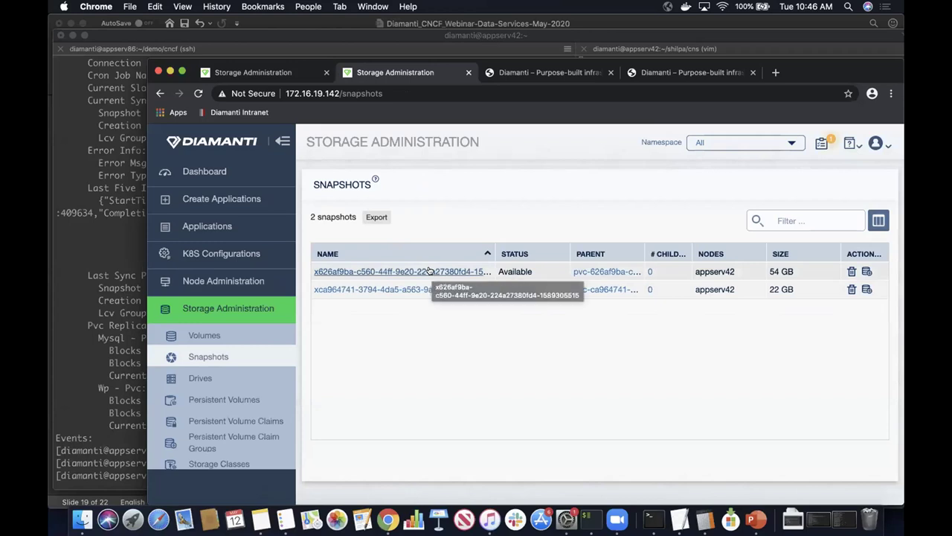
right_click(430, 270)
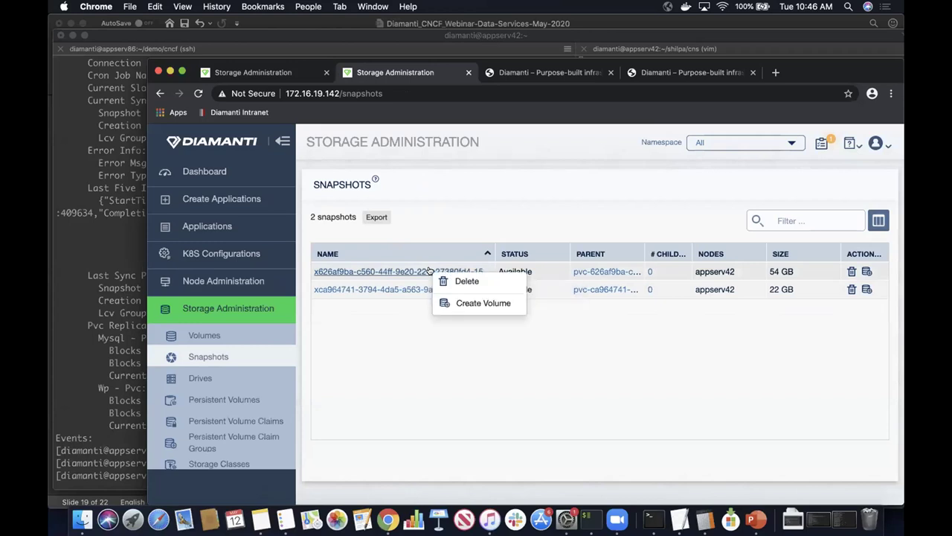
click(467, 304)
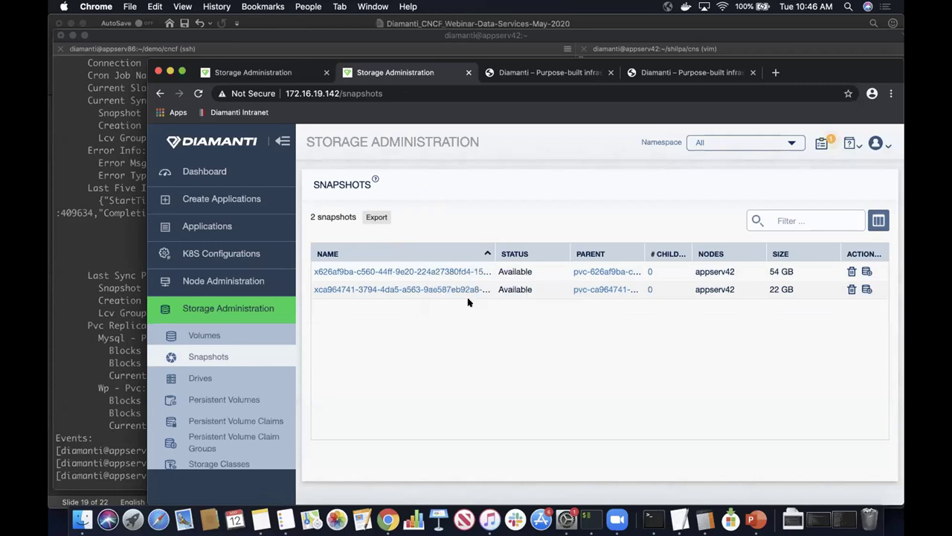
drag(560, 179, 463, 177)
text(m)
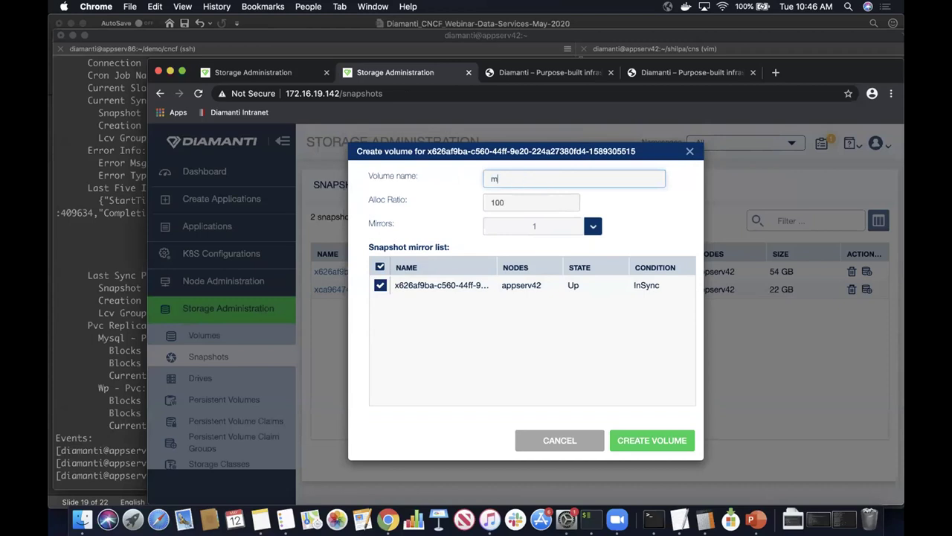
text(ysql-target-lcv)
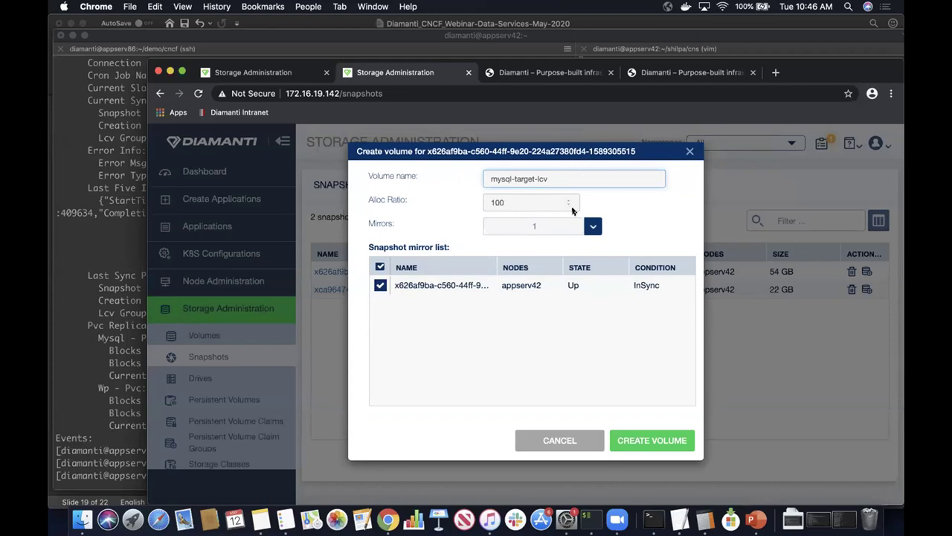
click(649, 441)
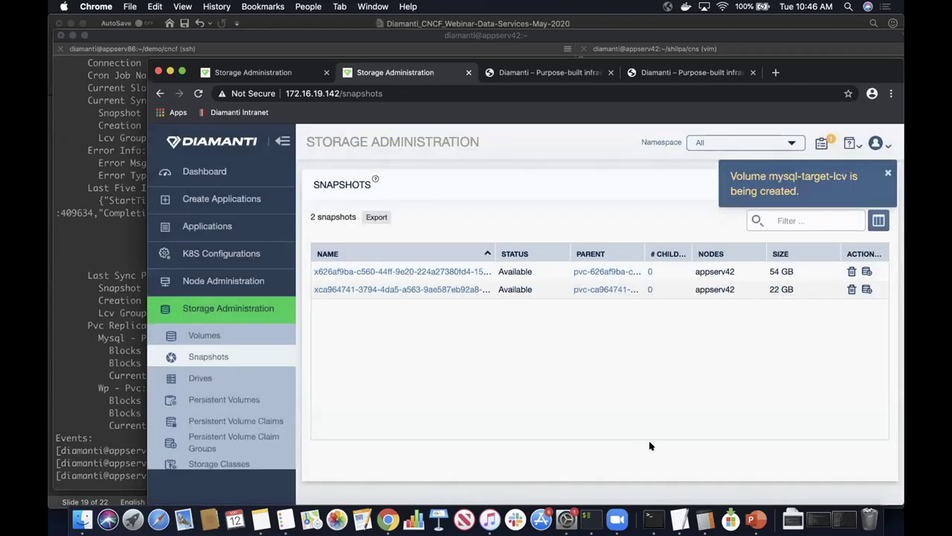
Create a volume named wp-target-lcv from the 22 GB snapshot
right_click(419, 290)
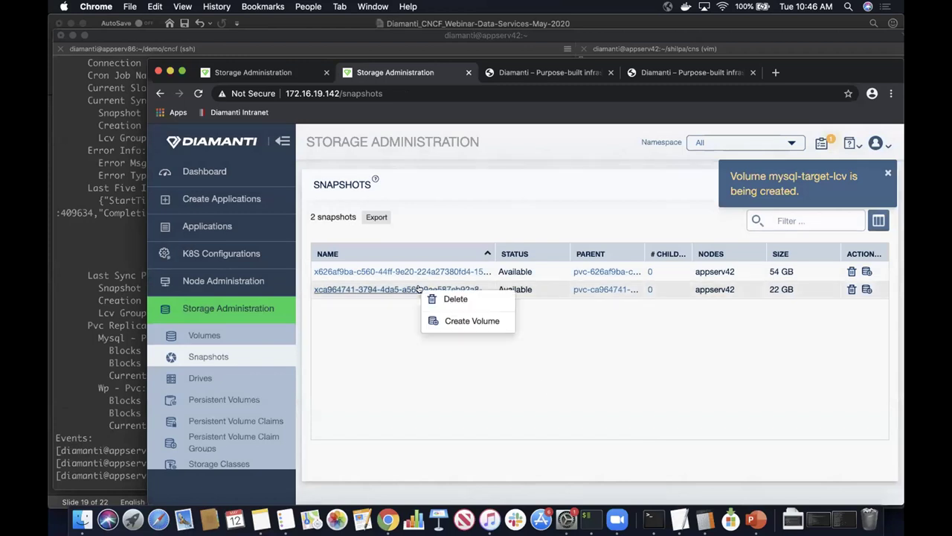
click(462, 321)
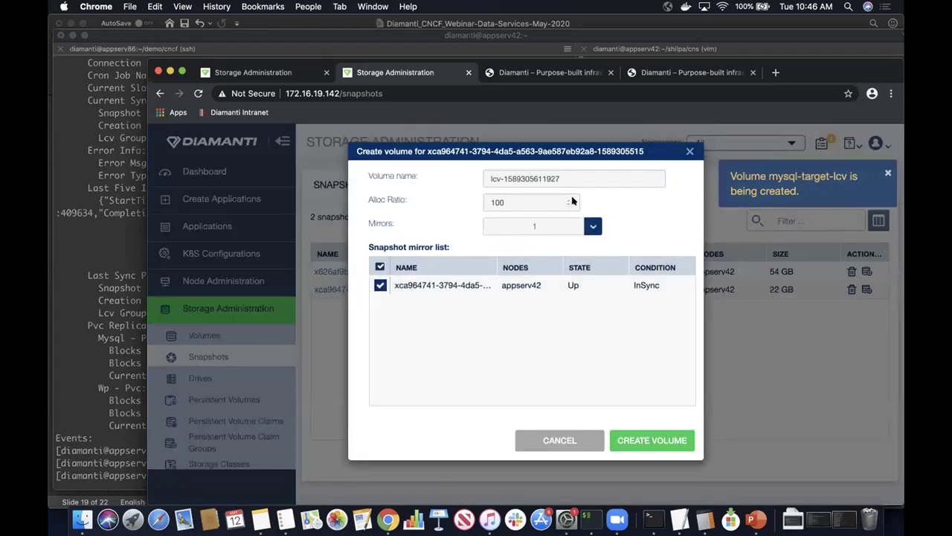
drag(587, 178, 458, 176)
text(wp)
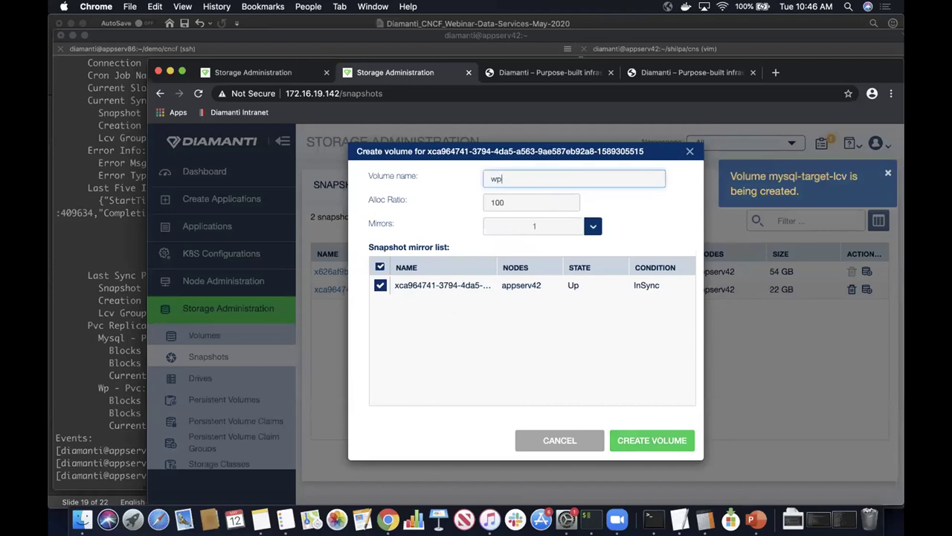
text(-target-lcv)
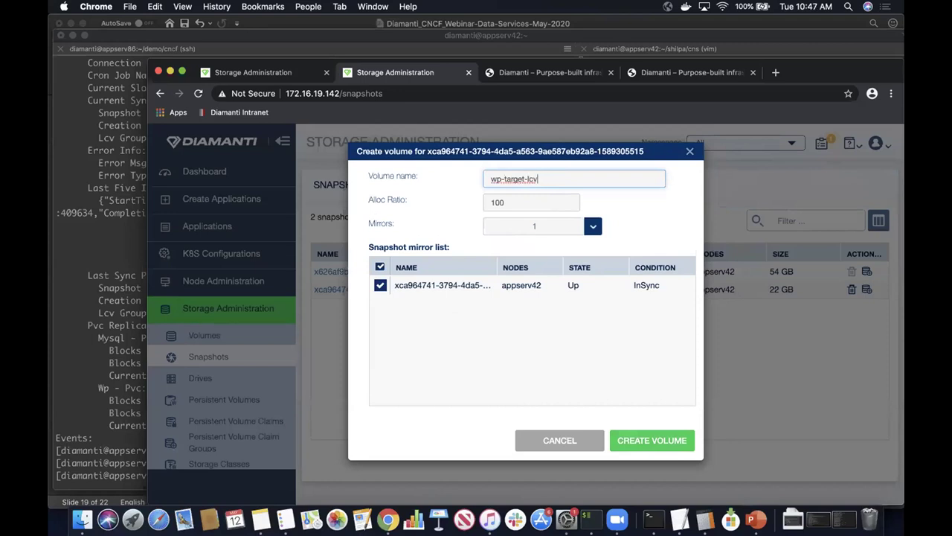
click(669, 441)
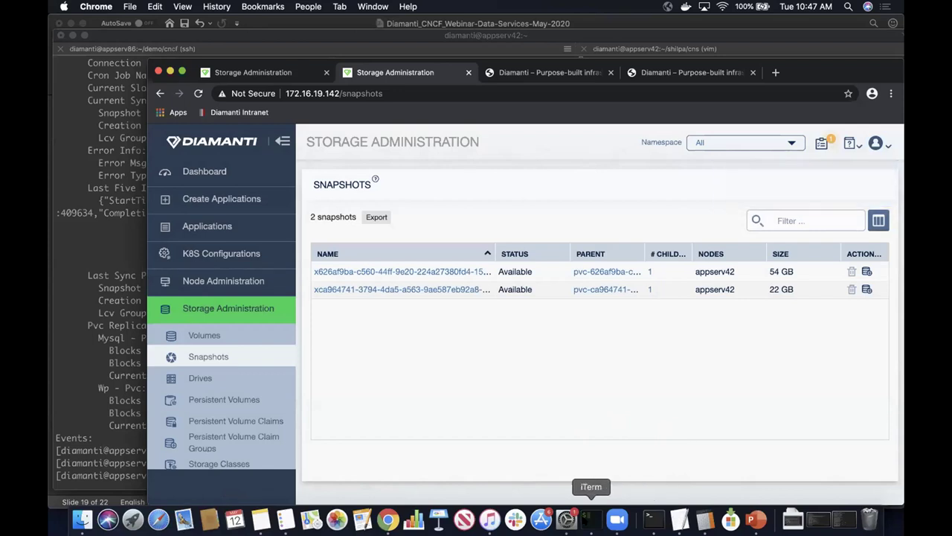
Switch to iTerm and widen the appserv42 terminal pane to about two thirds of the window
click(590, 519)
drag(575, 374, 298, 344)
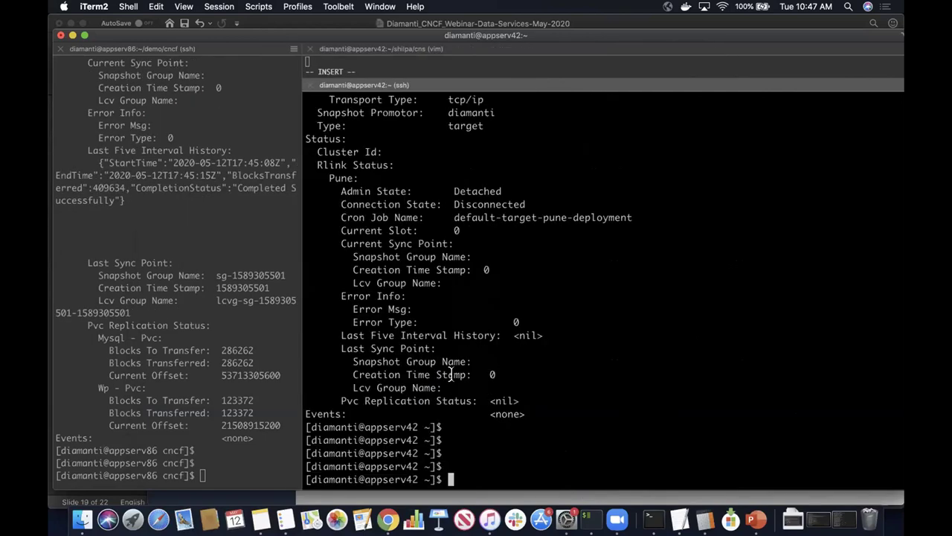
key(Return)
key(Return)
Change to the demo directory on appserv42 and list its contents
text(cd demo/)
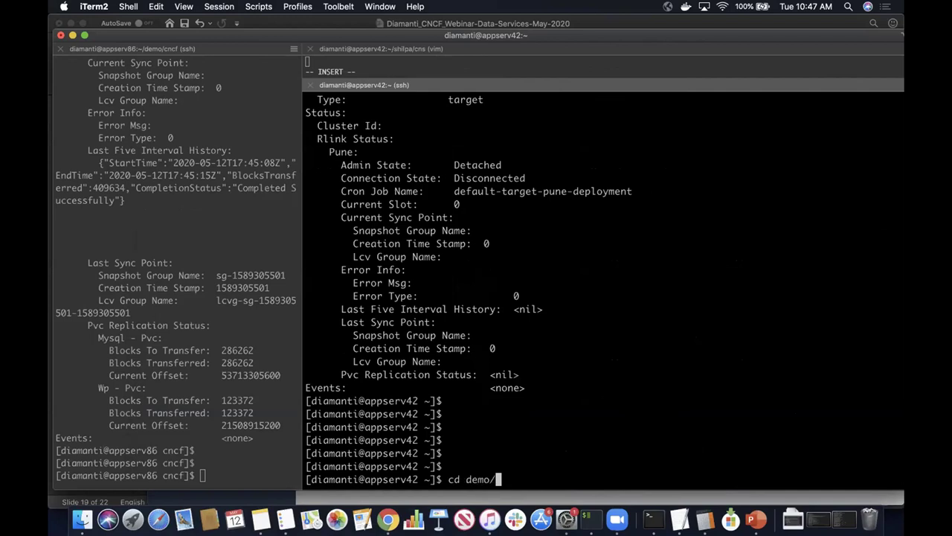
key(Return)
text(ls)
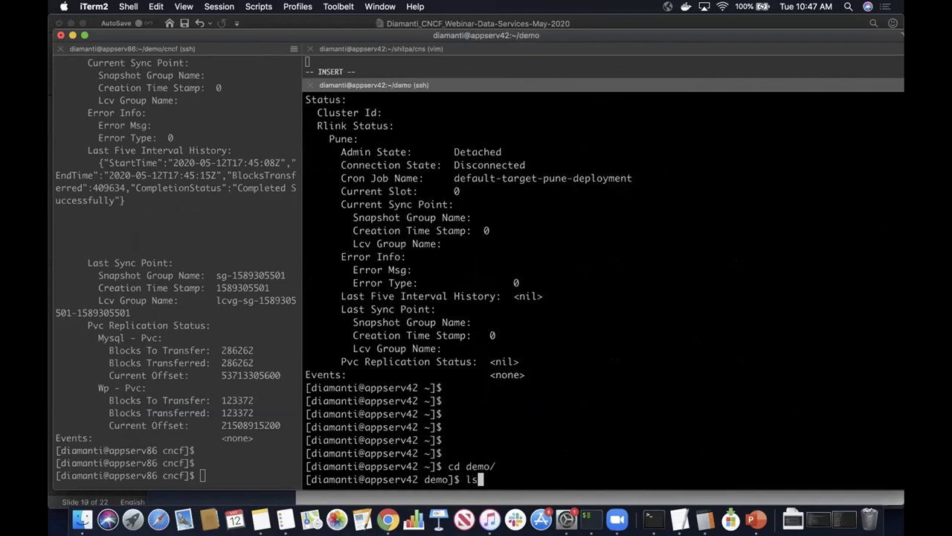
key(Return)
Deploy the WordPress application on the target cluster with kubectl create -k target/
text(kubectl)
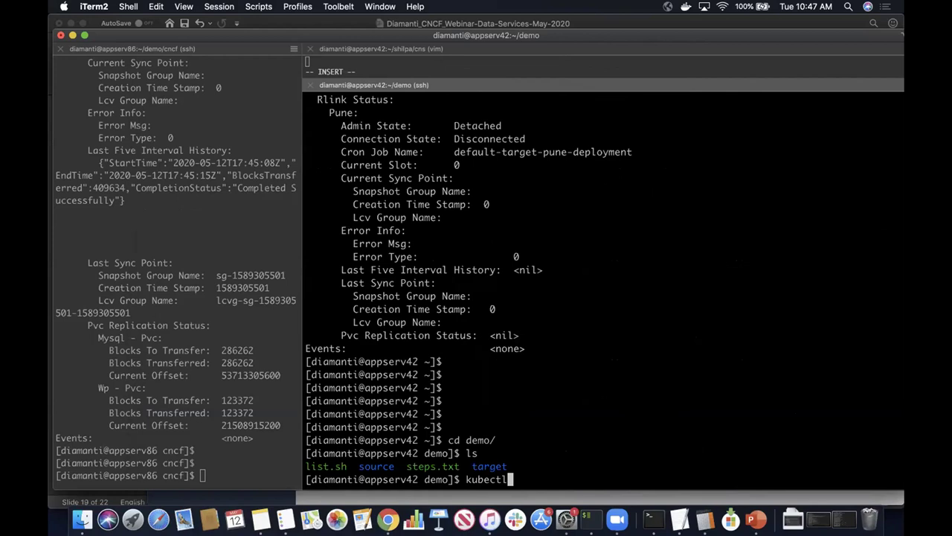
text( create -k target/)
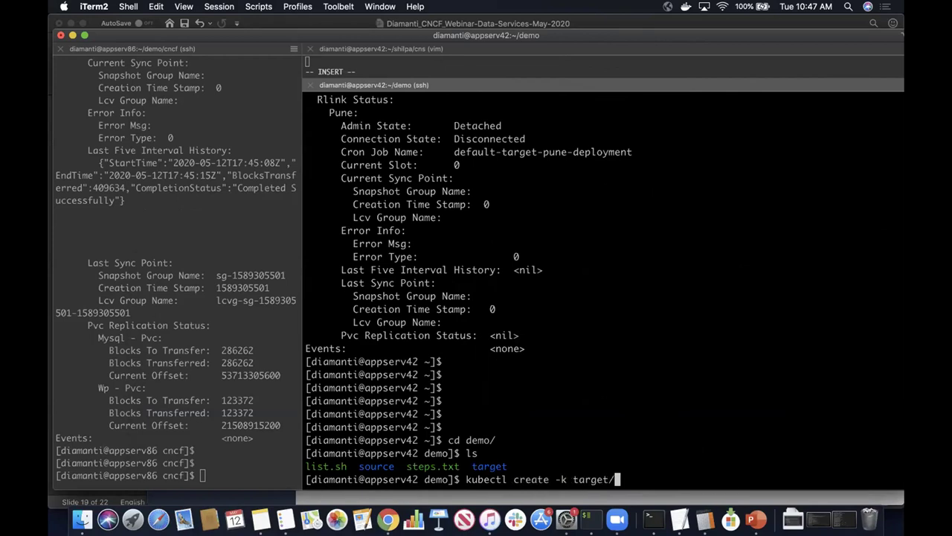
key(Return)
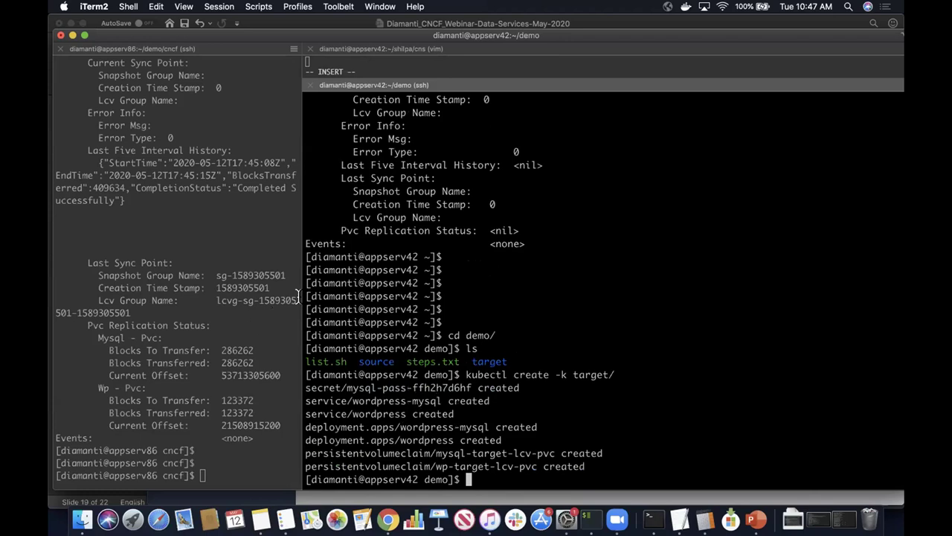
List the pods on appserv42 with their IP addresses and nodes using kubectl get pods -o wide
text(kubectl get pod)
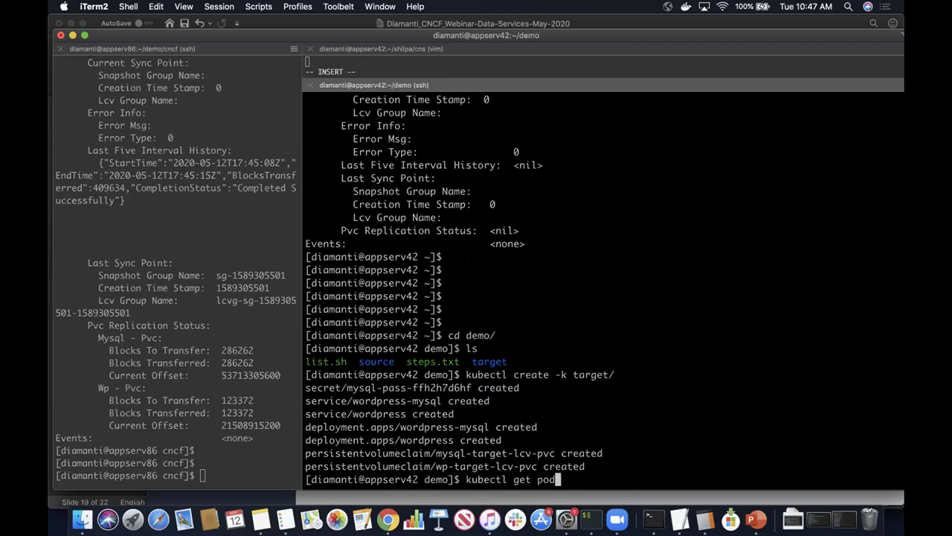
text(s -o wide)
key(Return)
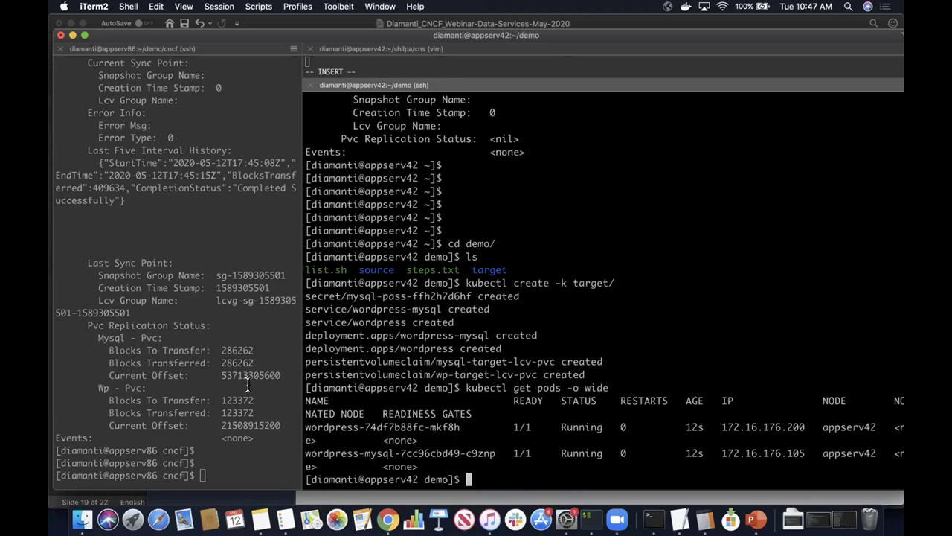
Copy the WordPress pod's IP address and open 172.16.176.200 in a new Chrome tab
double_click(765, 425)
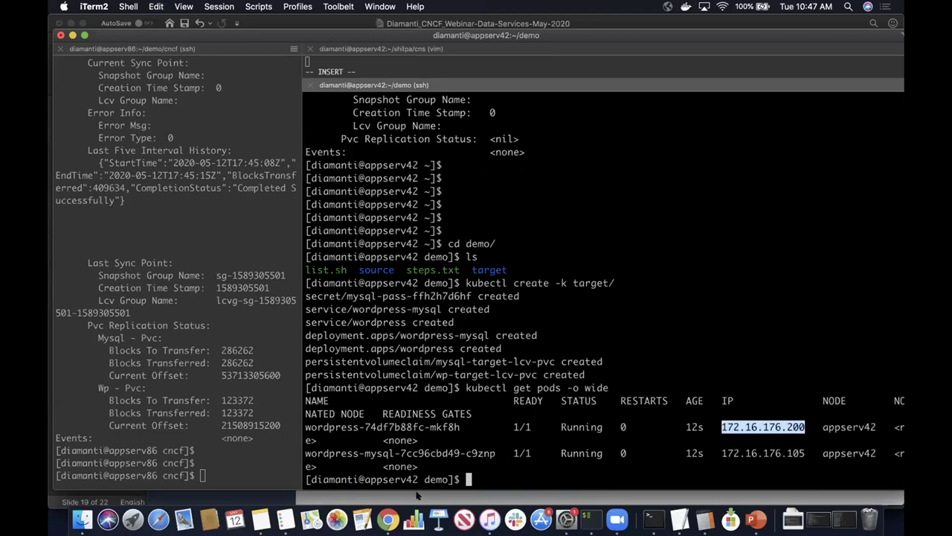
click(388, 518)
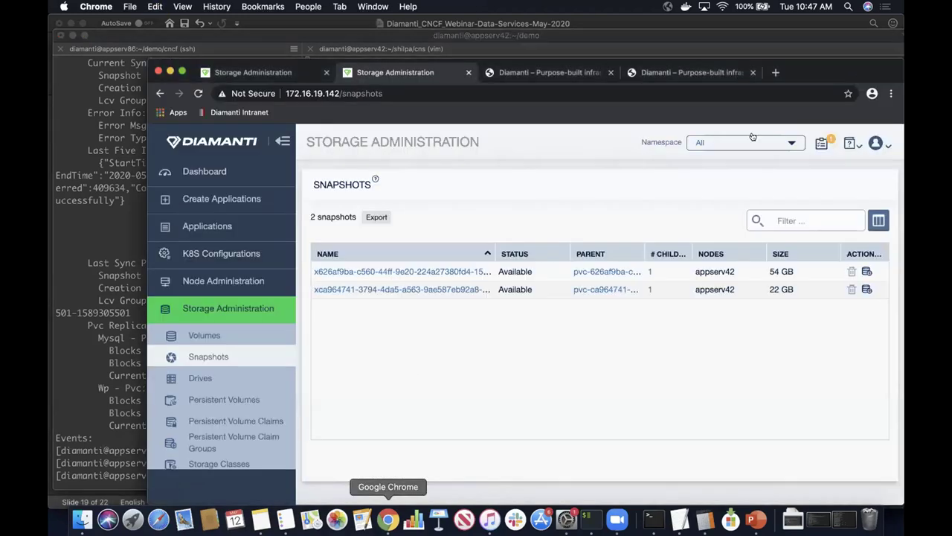
click(776, 74)
text(172.16.176.200)
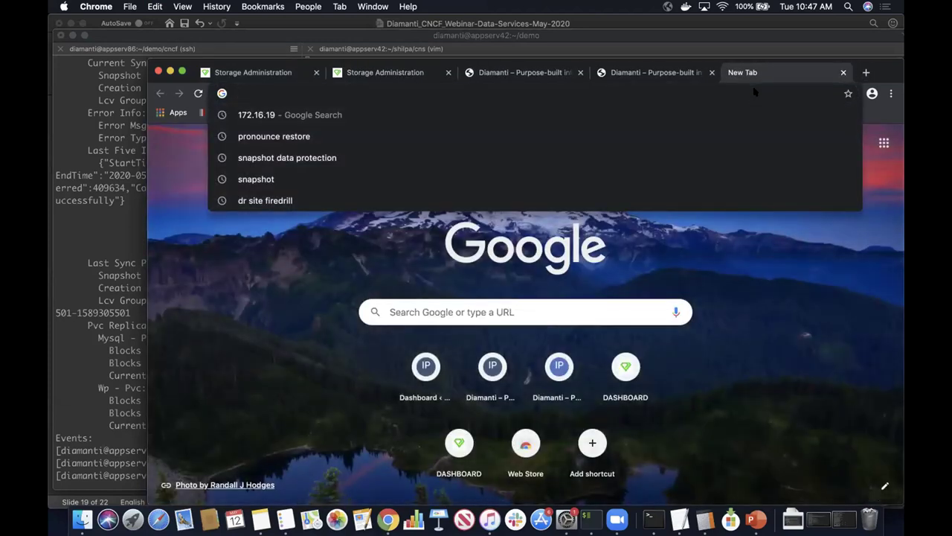
key(Return)
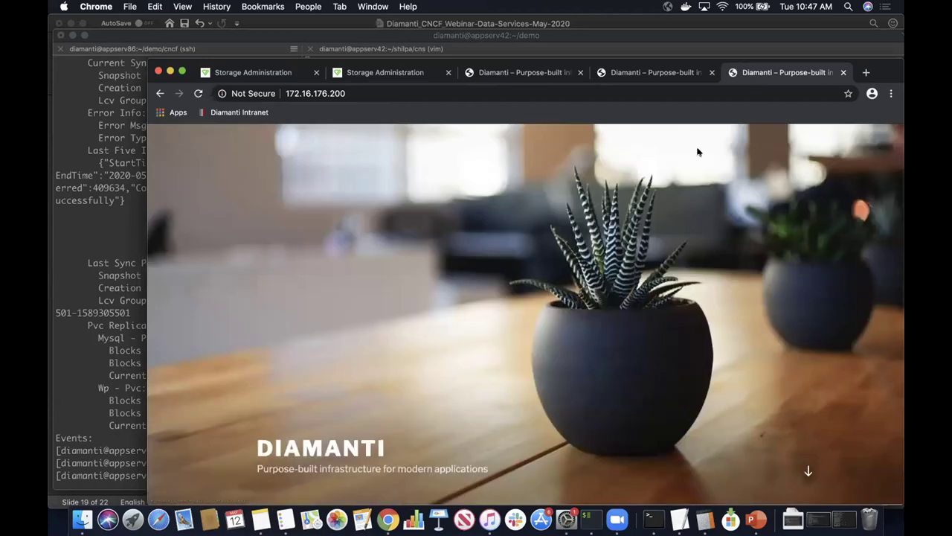
Examine the posts on the WordPress site running on the target cluster and switch back to the PowerPoint presentation
drag(695, 56, 694, 25)
scroll(624, 322, down, 5)
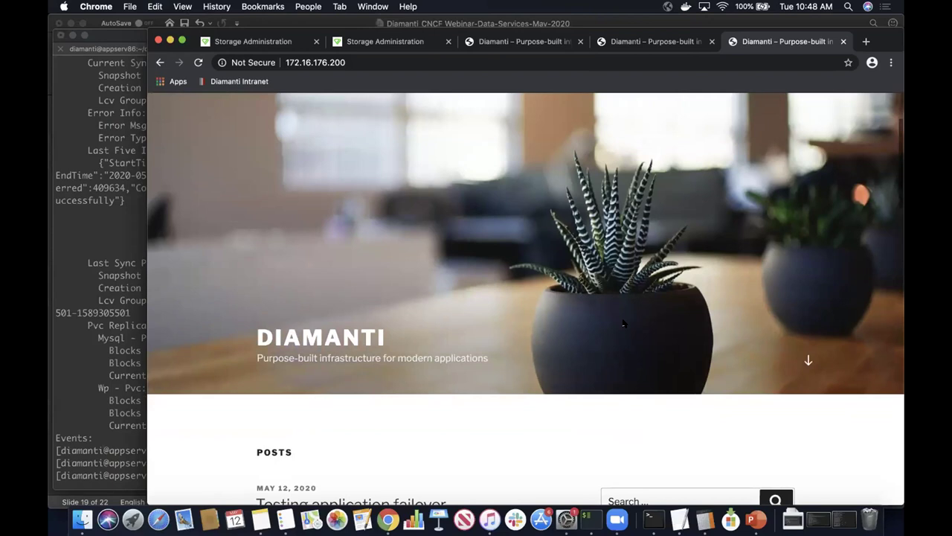
scroll(624, 322, down, 2)
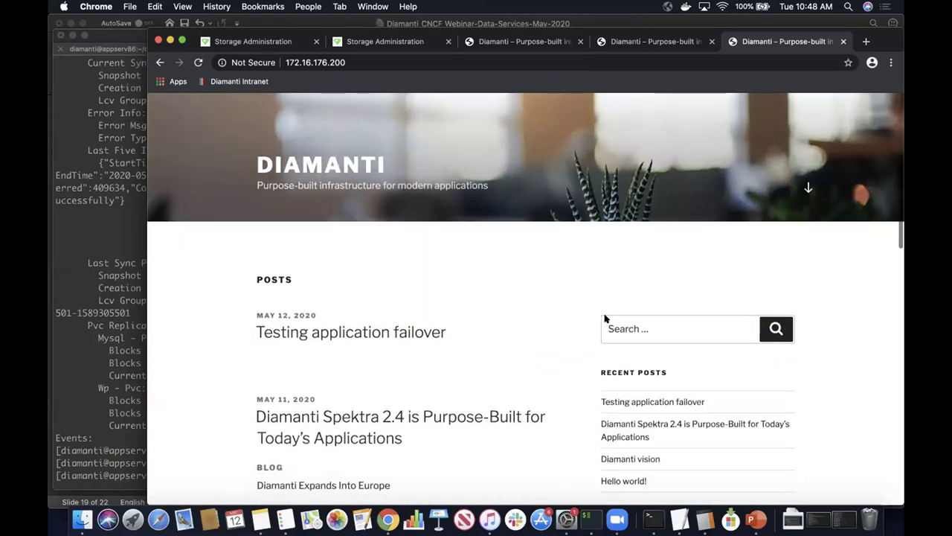
scroll(453, 396, down, 7)
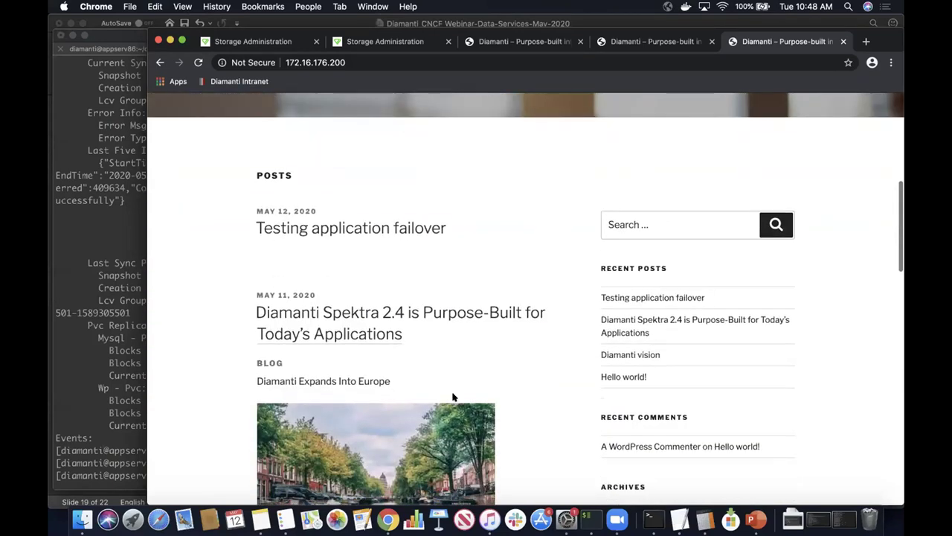
scroll(451, 398, down, 10)
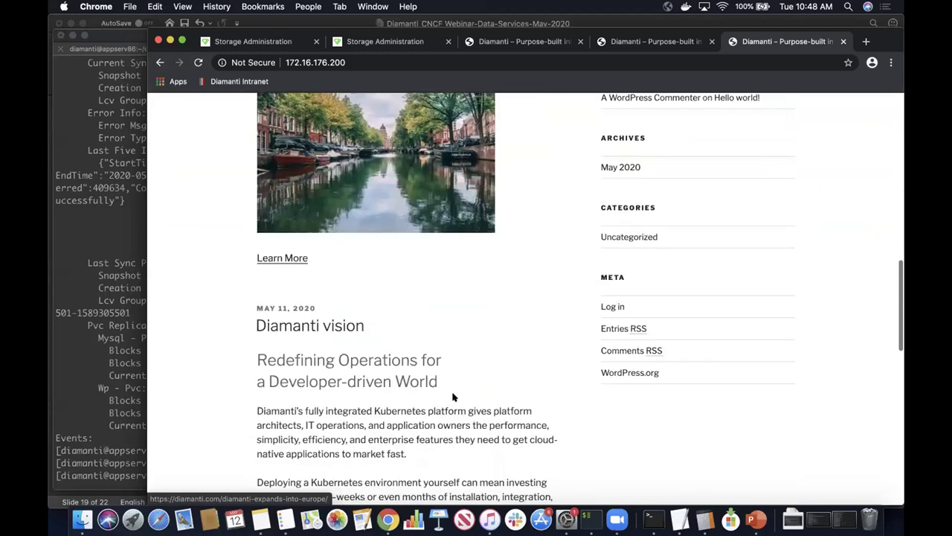
scroll(453, 396, up, 12)
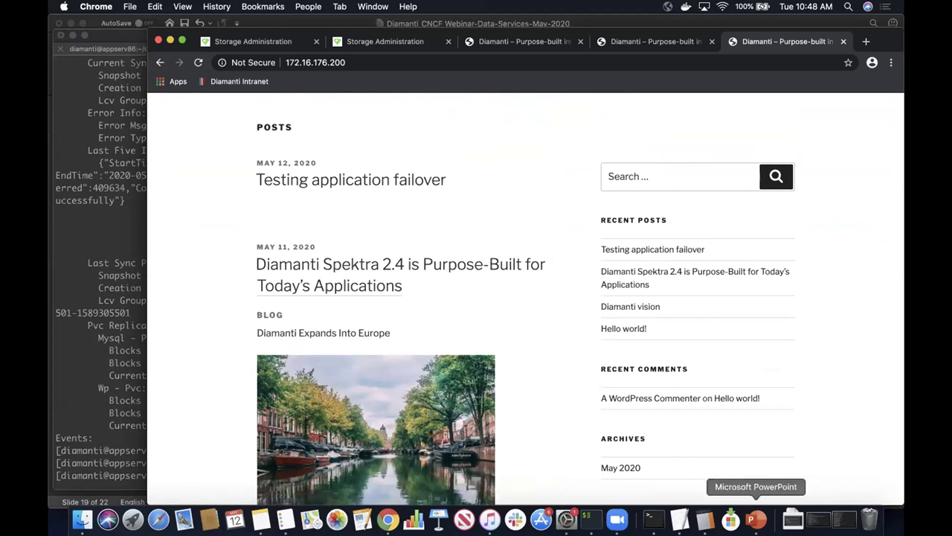
click(756, 519)
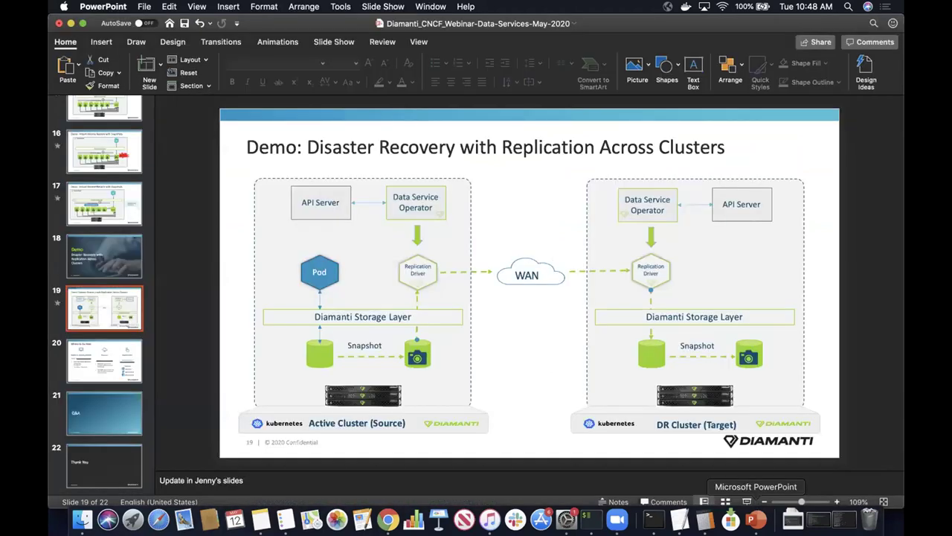